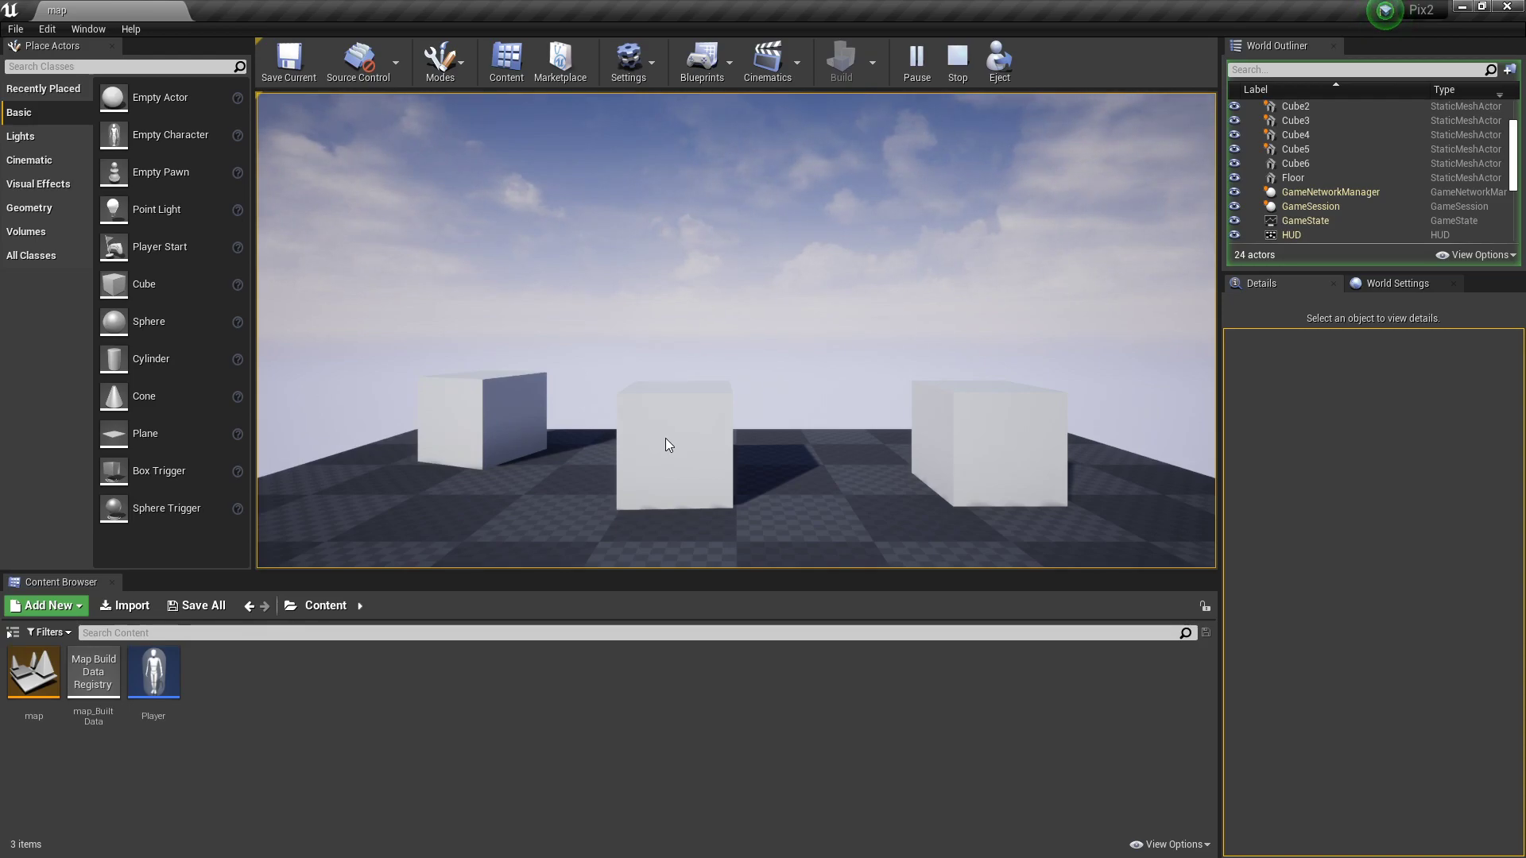
# Step: End the play session and inspect the group of cubes suspended above the floor
pyautogui.press('Escape')
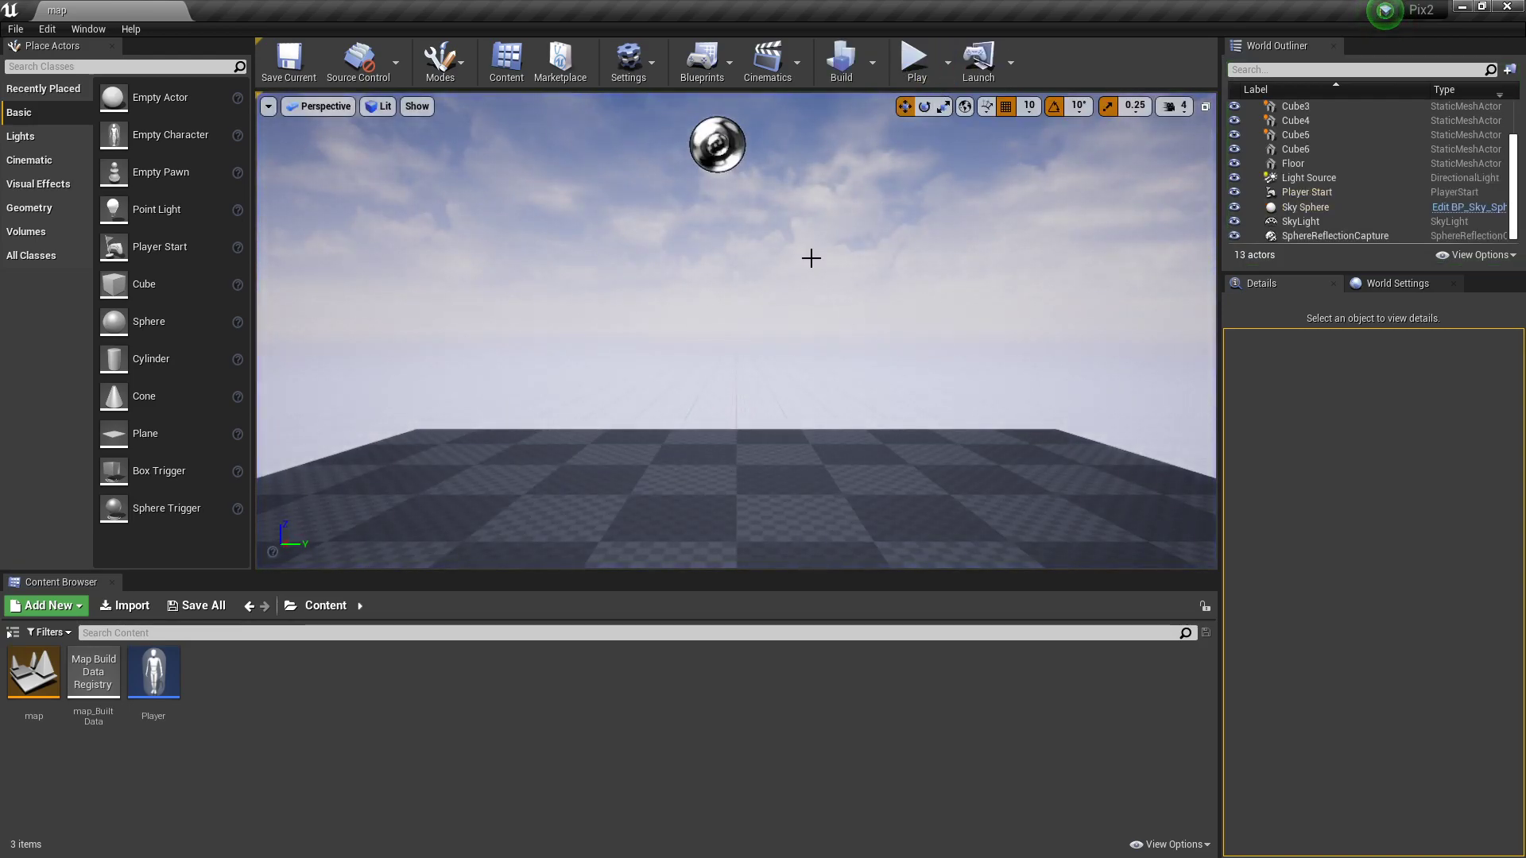
pyautogui.moveTo(814, 260); pyautogui.dragTo(814, 286, button='right')
pyautogui.moveTo(736, 330); pyautogui.dragTo(687, 267, button='right')
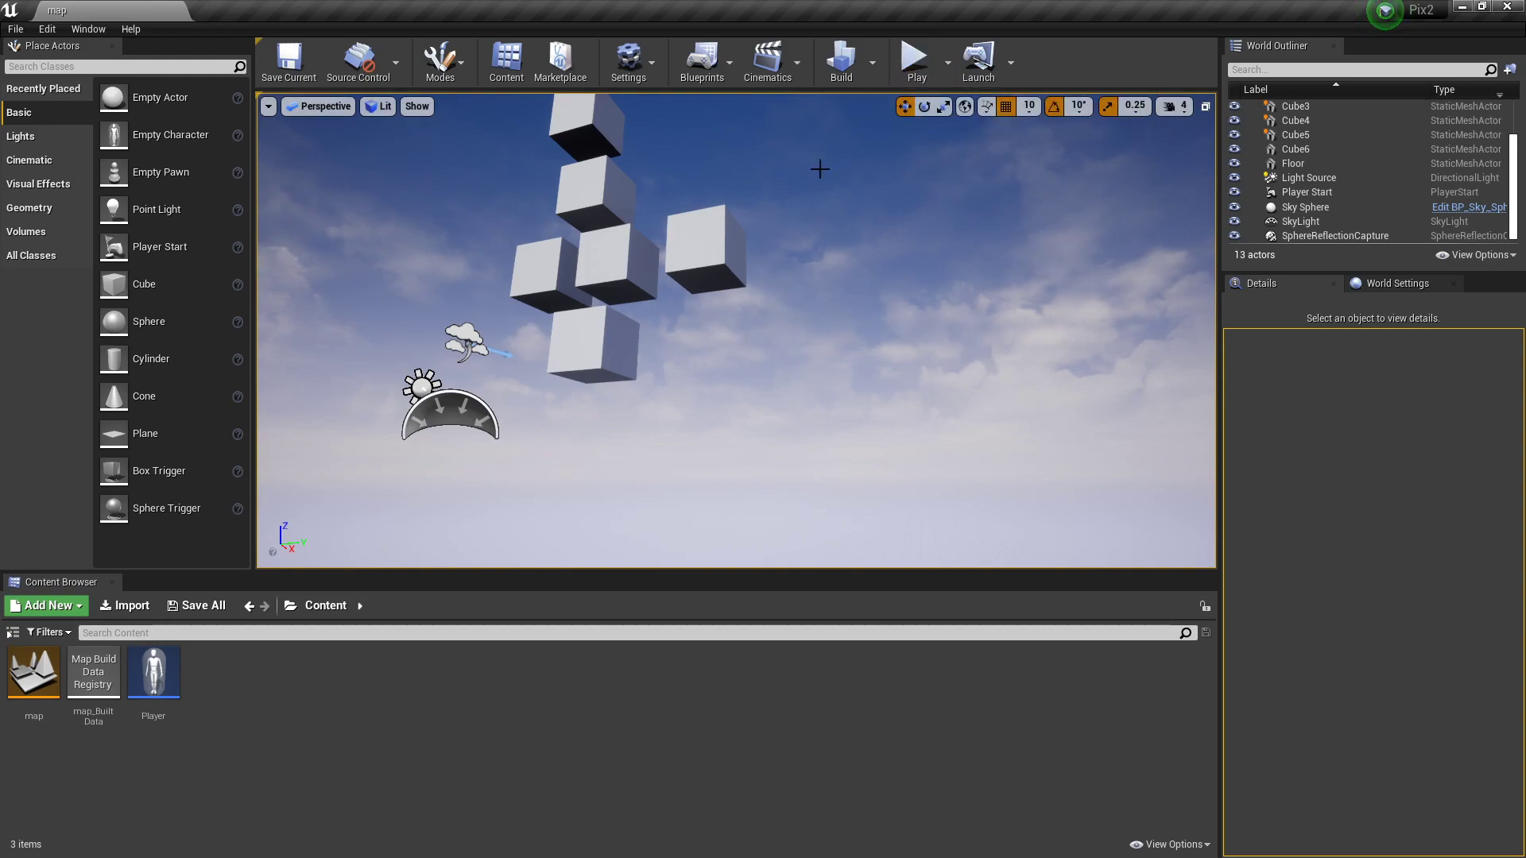
# Step: Run and stop the level several times to compare where the falling cubes land
pyautogui.click(914, 62)
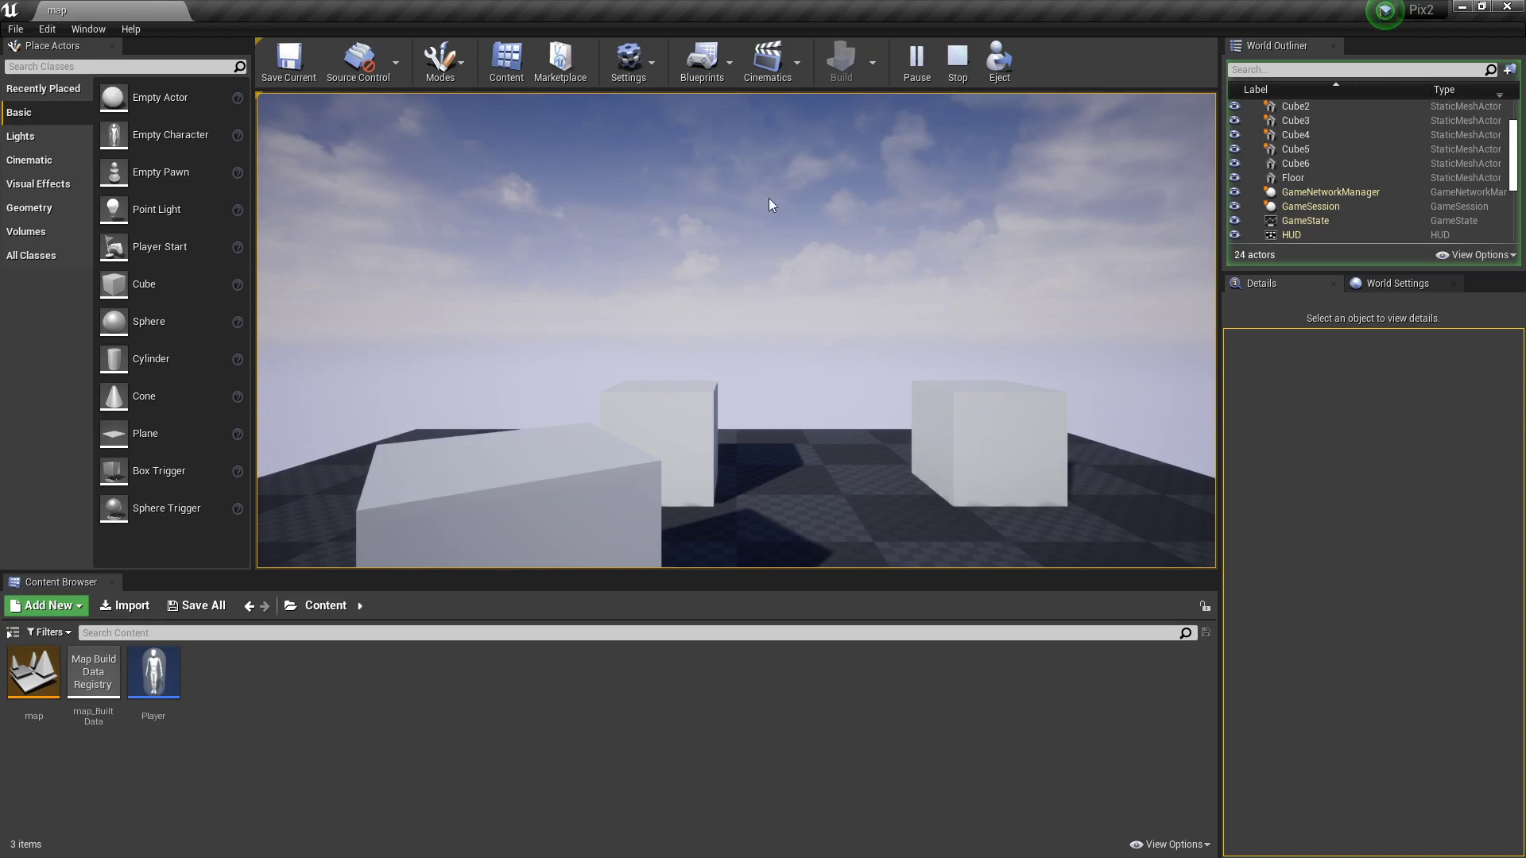
pyautogui.click(960, 76)
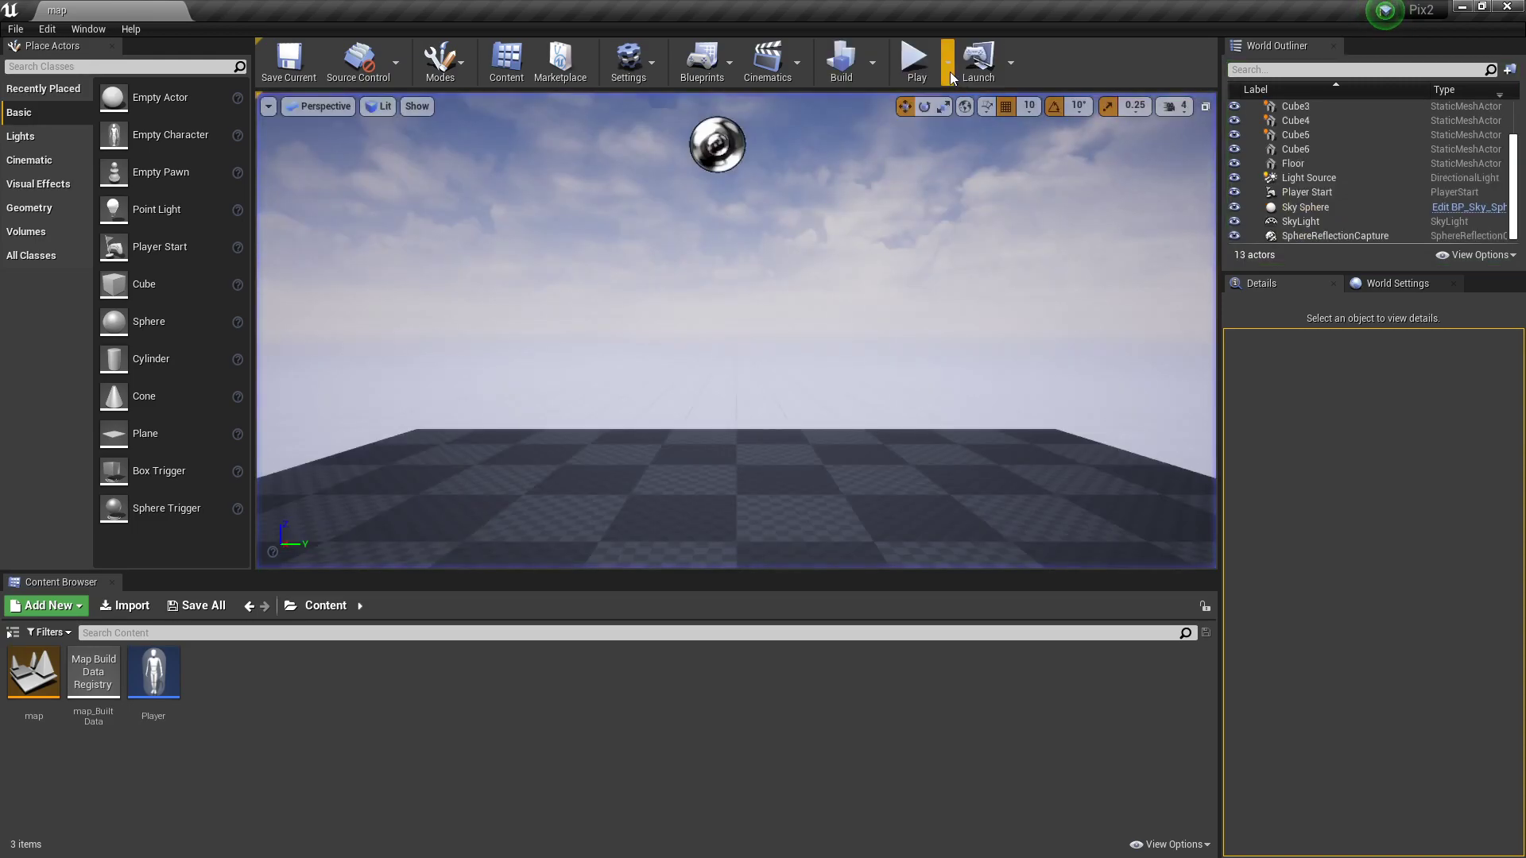
pyautogui.click(916, 63)
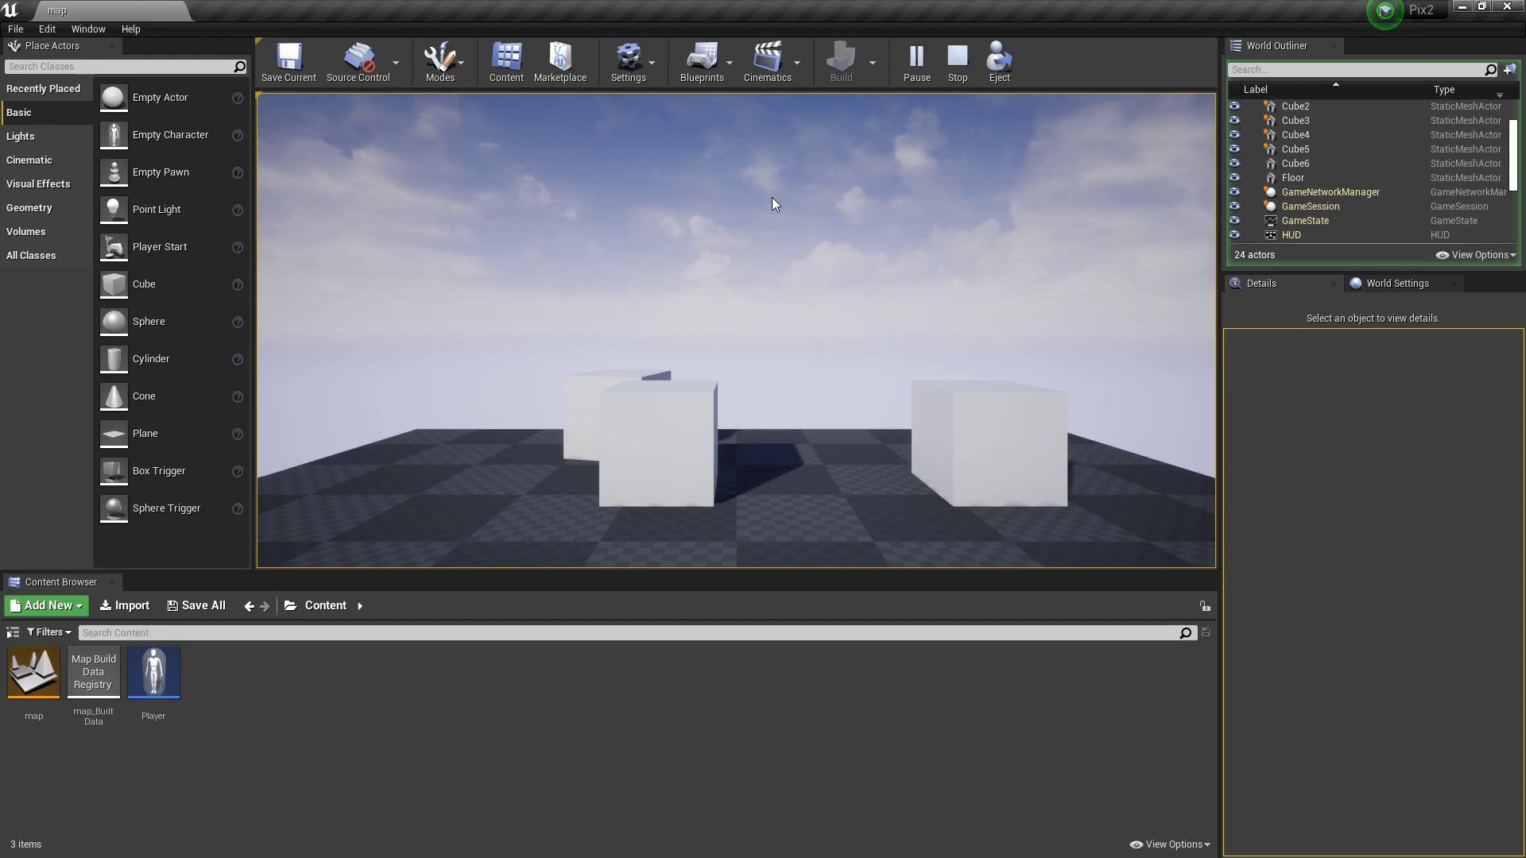
pyautogui.click(958, 55)
pyautogui.click(917, 58)
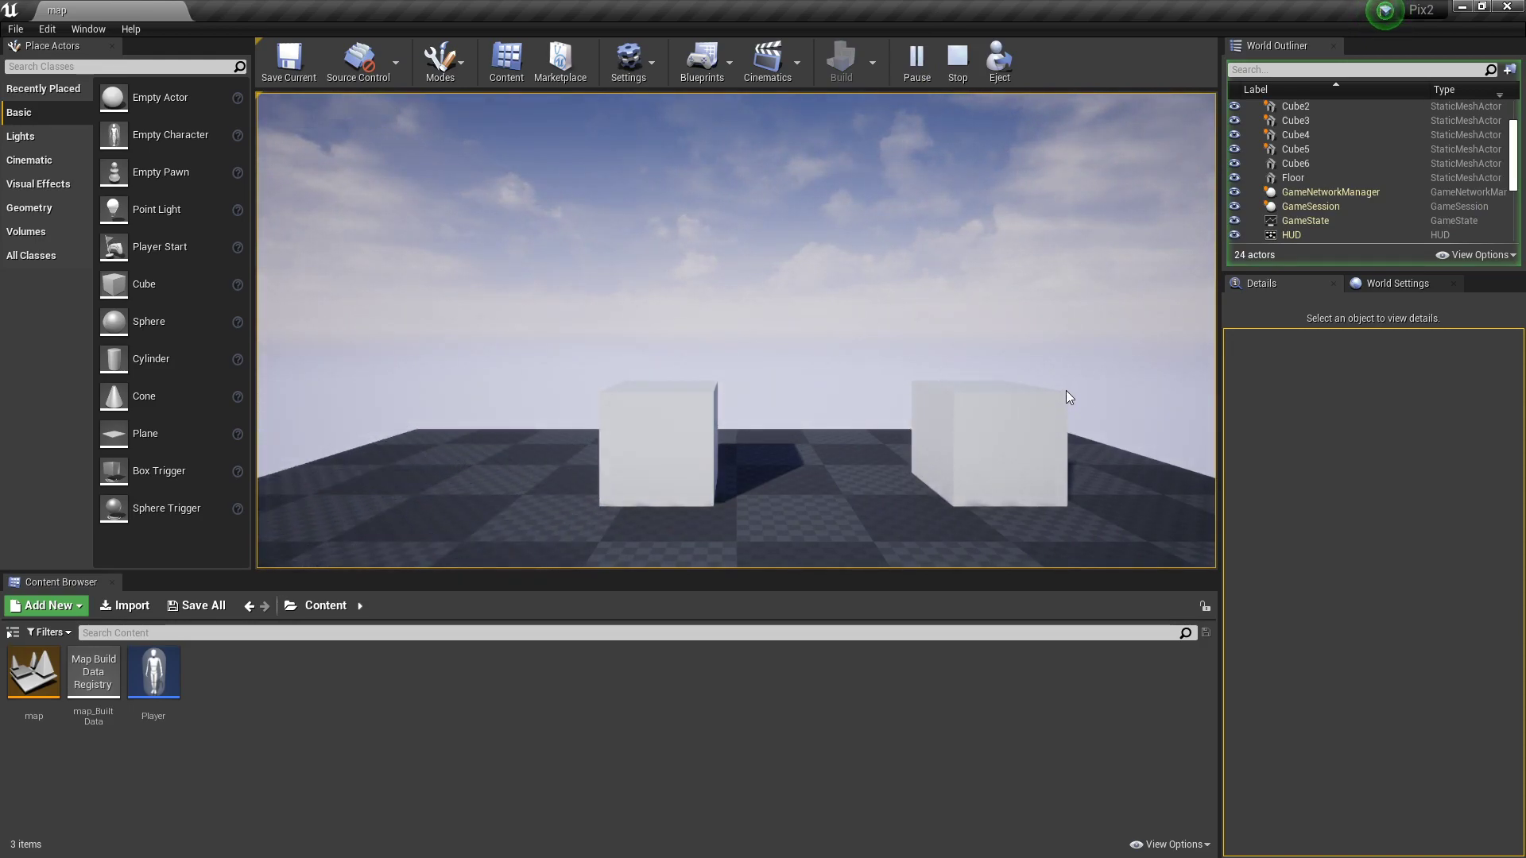
pyautogui.click(957, 68)
pyautogui.click(918, 69)
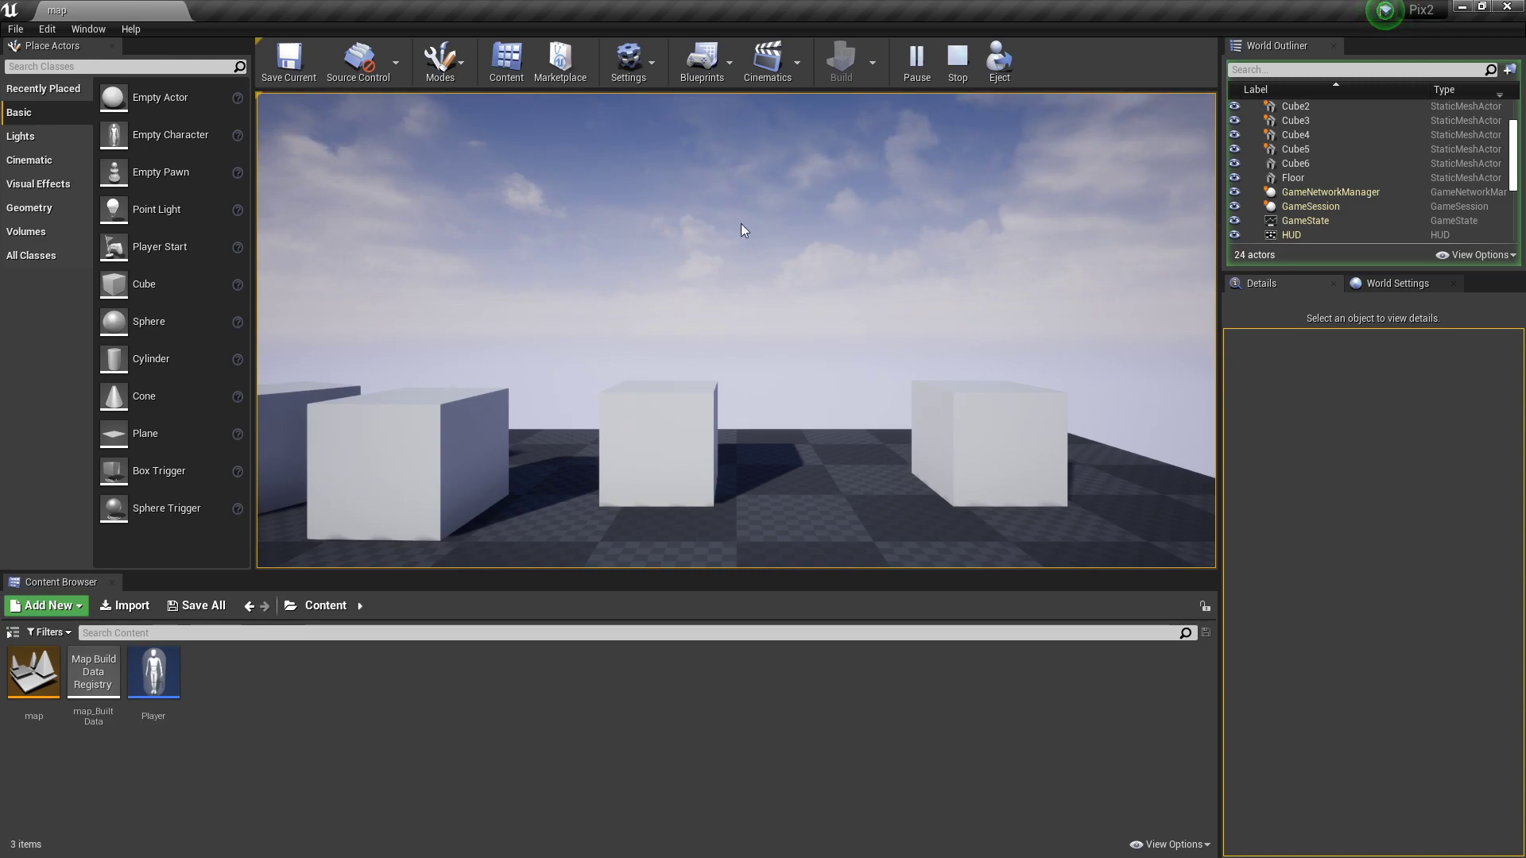
pyautogui.click(958, 62)
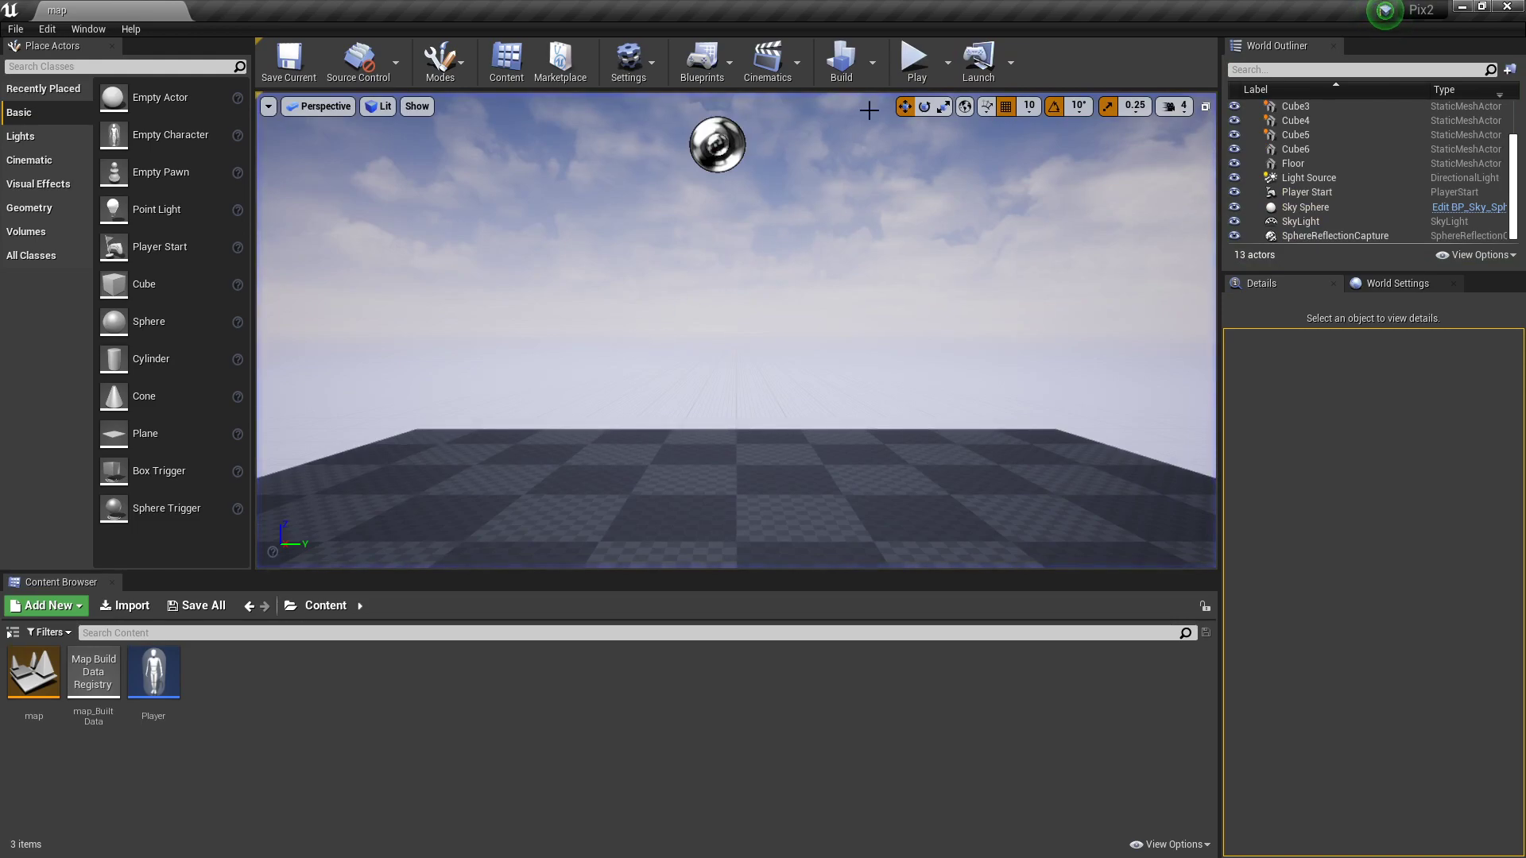
pyautogui.click(928, 73)
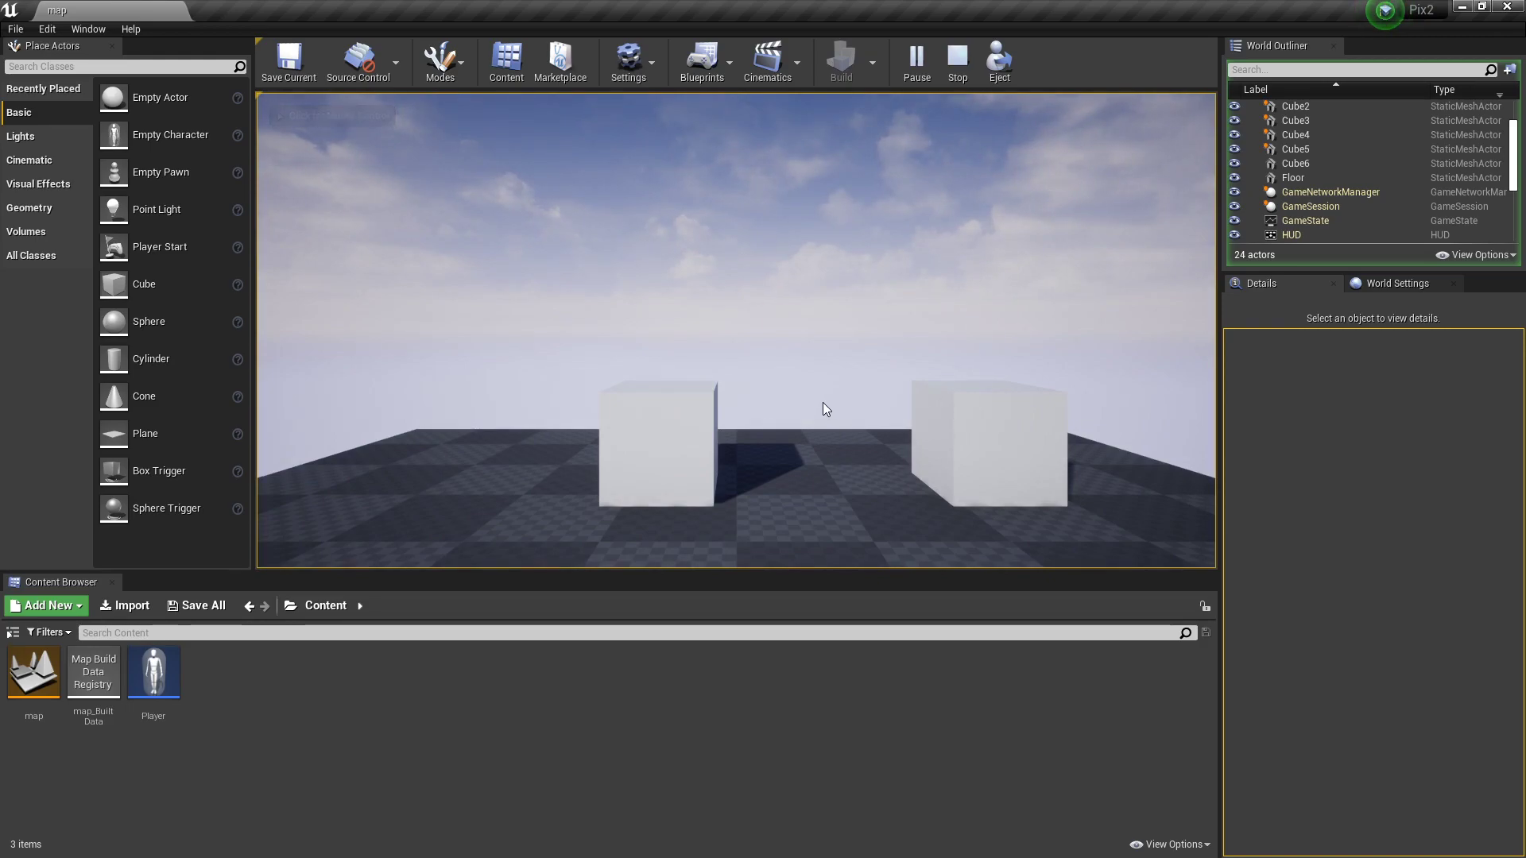
pyautogui.click(957, 62)
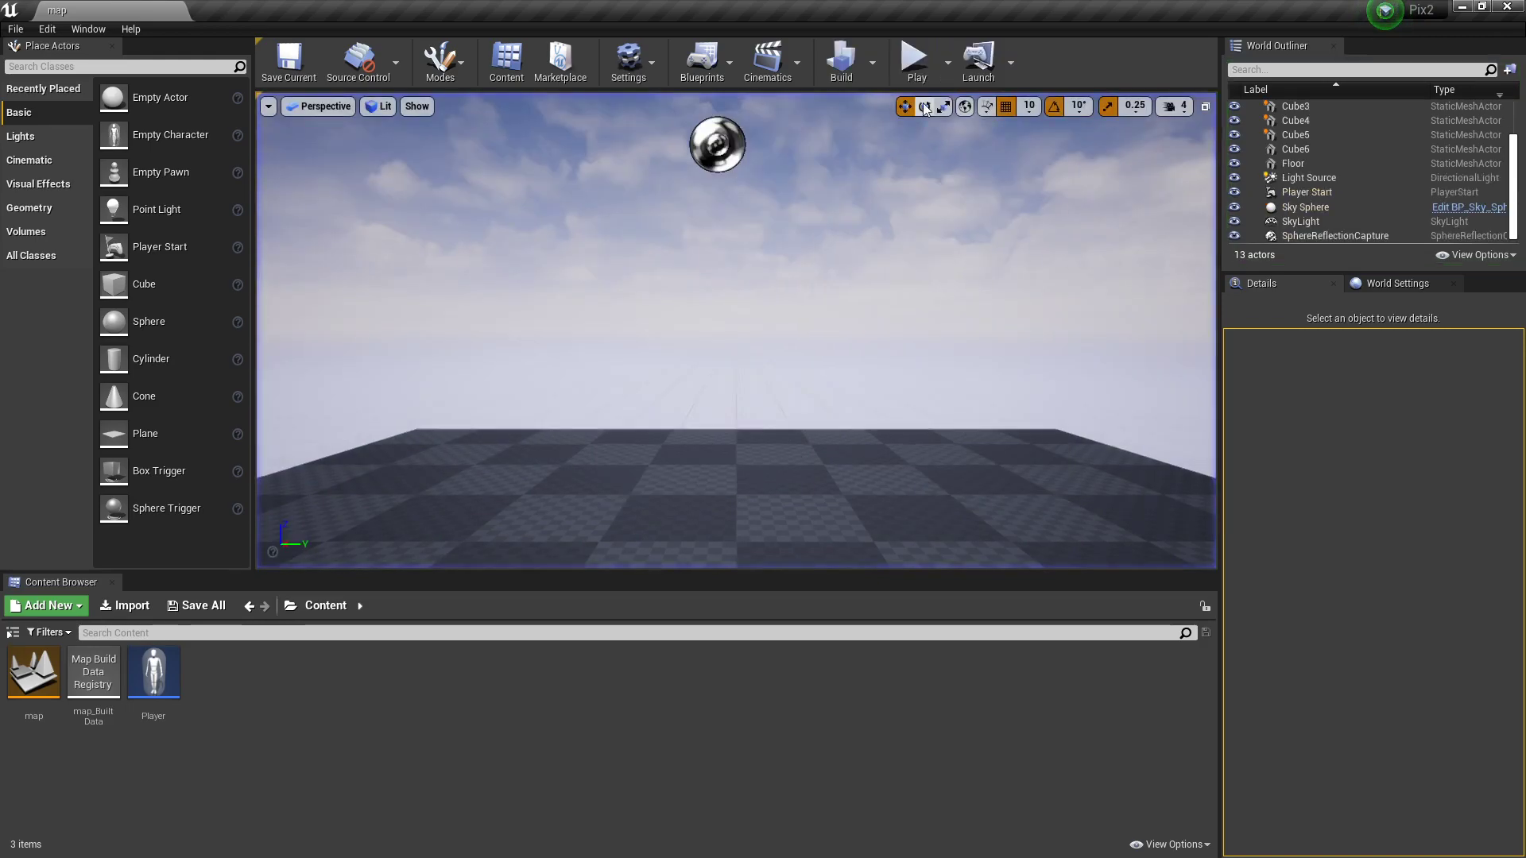
pyautogui.click(929, 69)
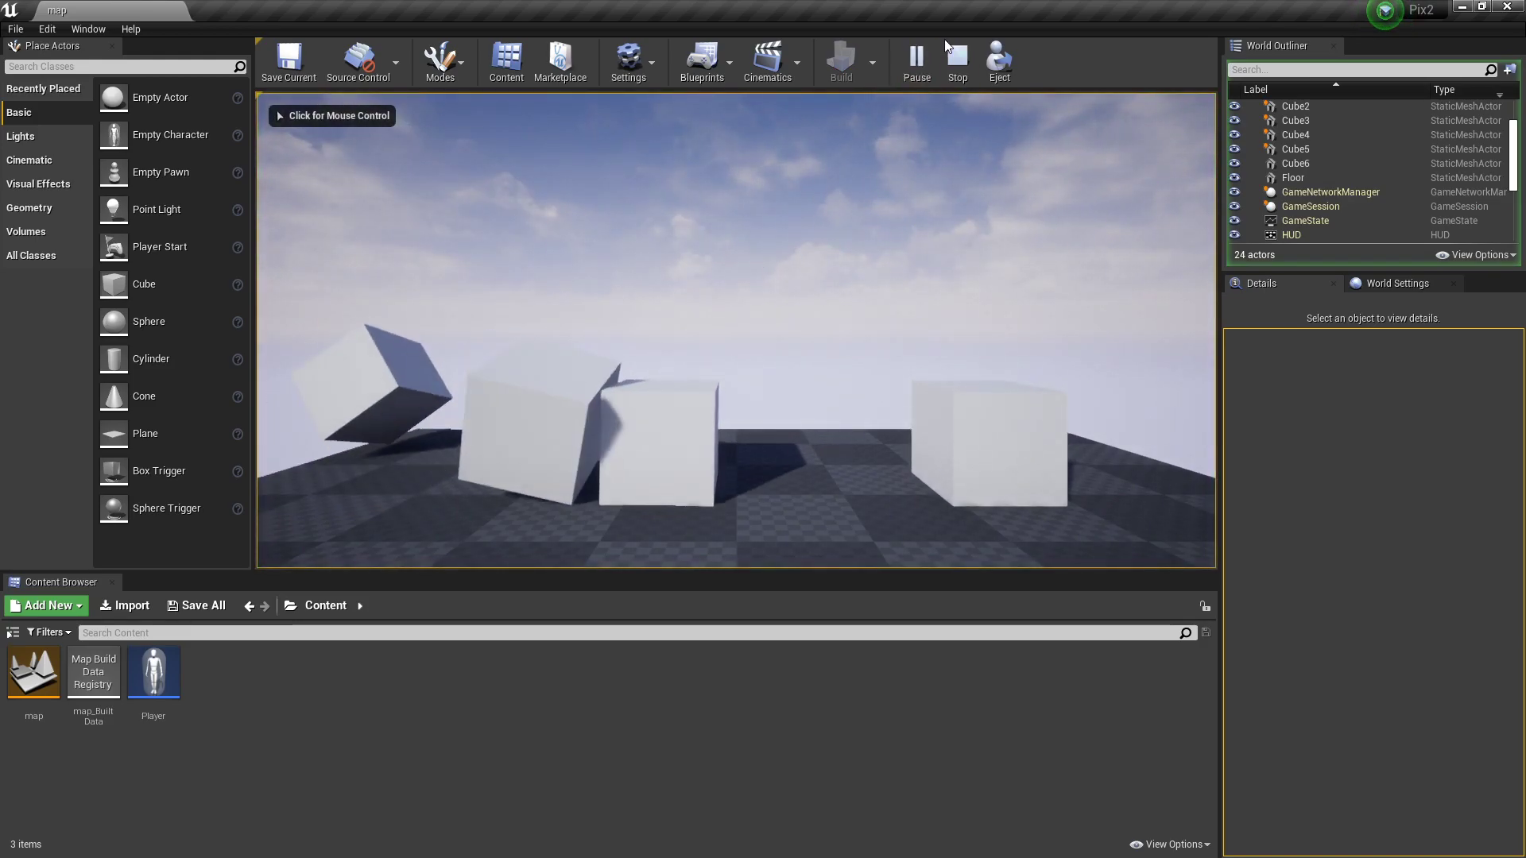
pyautogui.click(957, 59)
# Step: Open the map's Level Blueprint and maximize its editor window
pyautogui.click(713, 59)
pyautogui.click(751, 176)
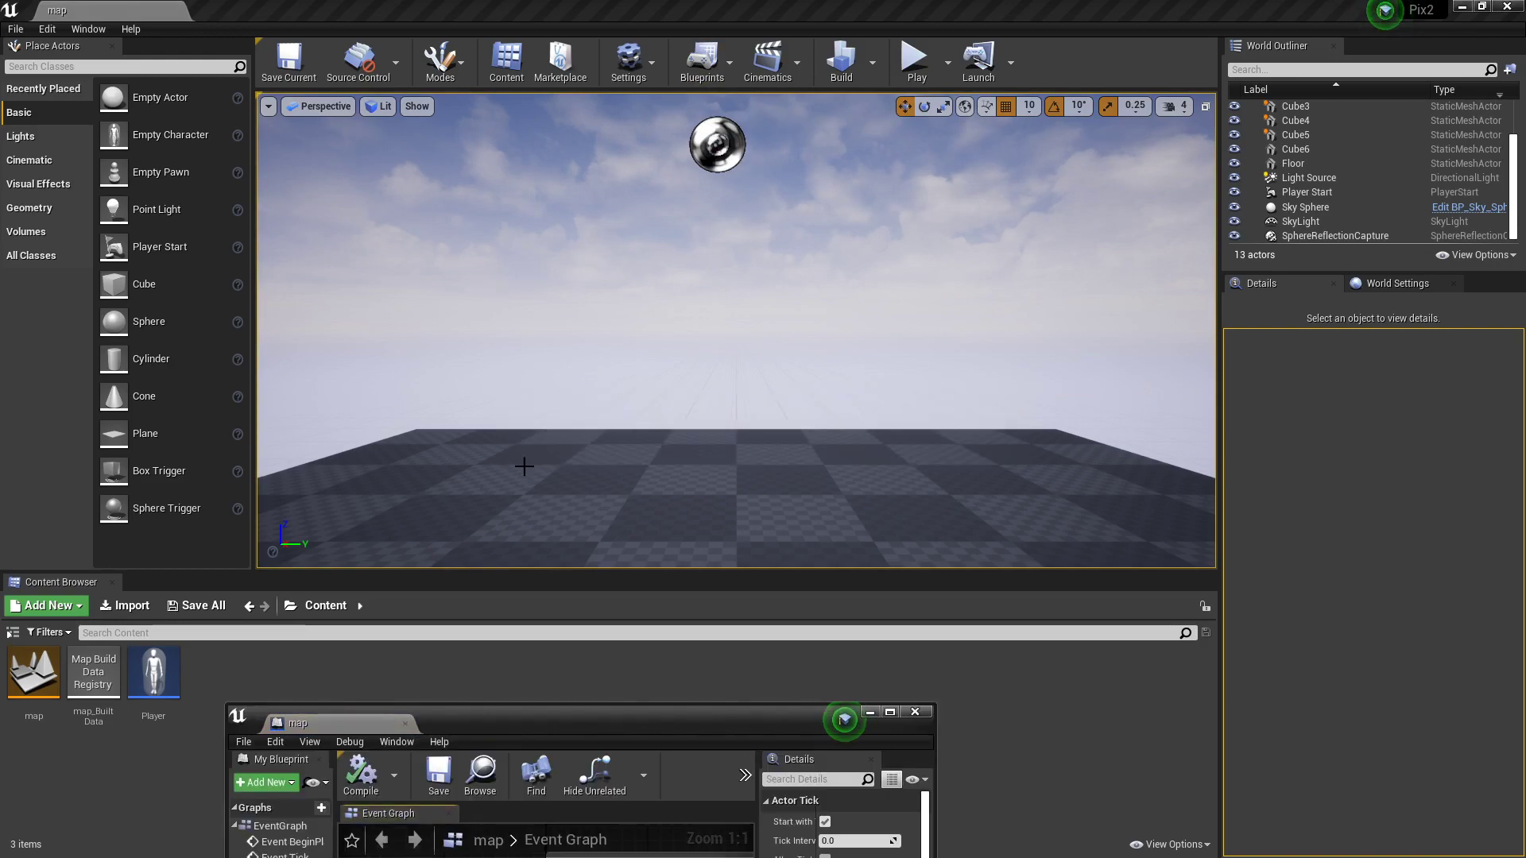
pyautogui.moveTo(608, 710); pyautogui.dragTo(763, 1)
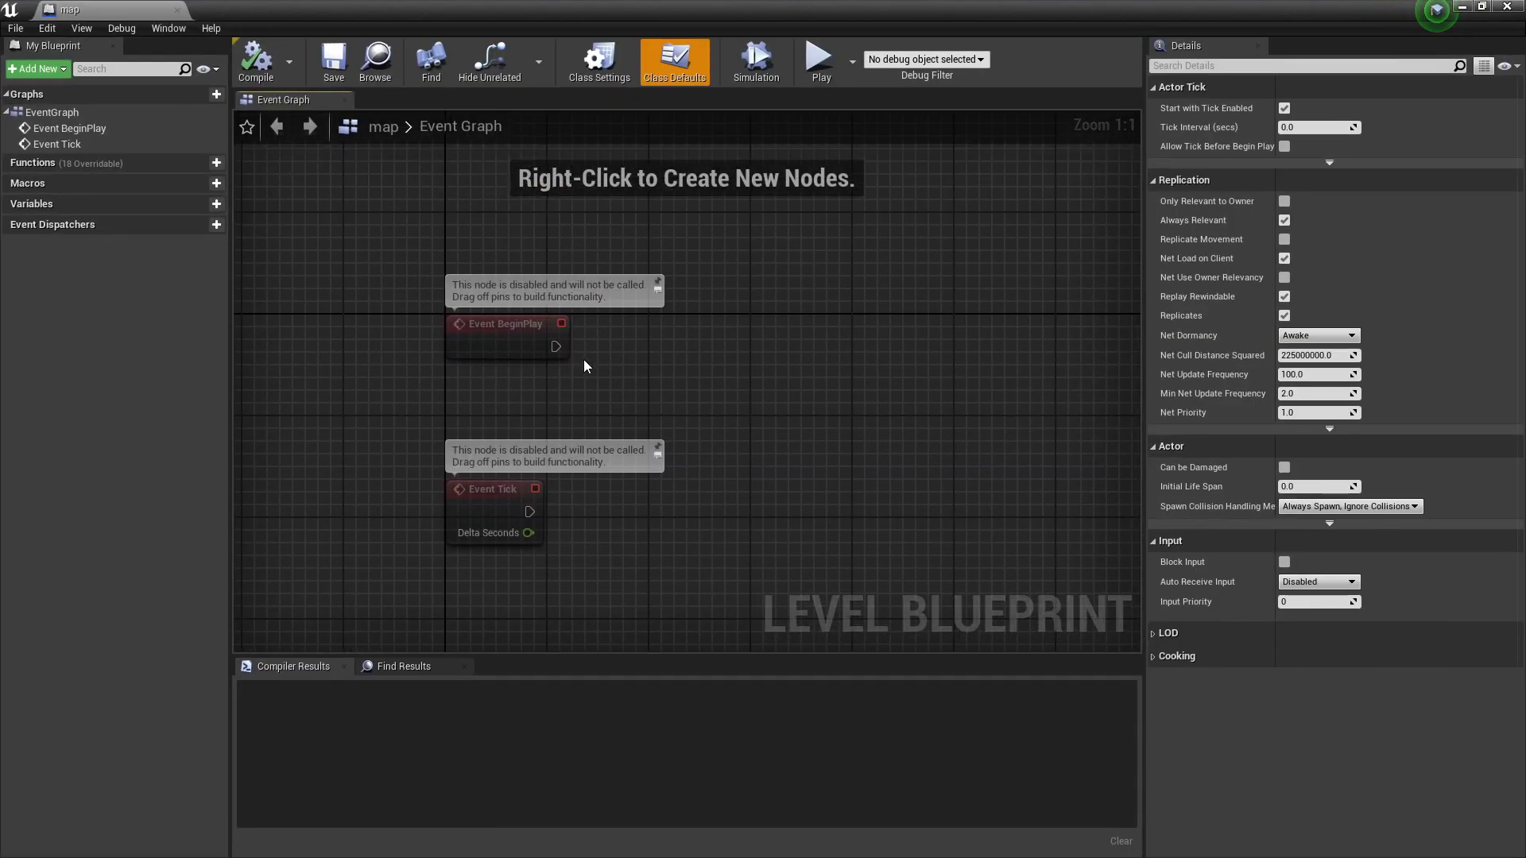
# Step: Add a Delay node with a duration of 3 seconds connected to Event BeginPlay
pyautogui.moveTo(557, 346); pyautogui.dragTo(651, 371)
pyautogui.write('Delay')
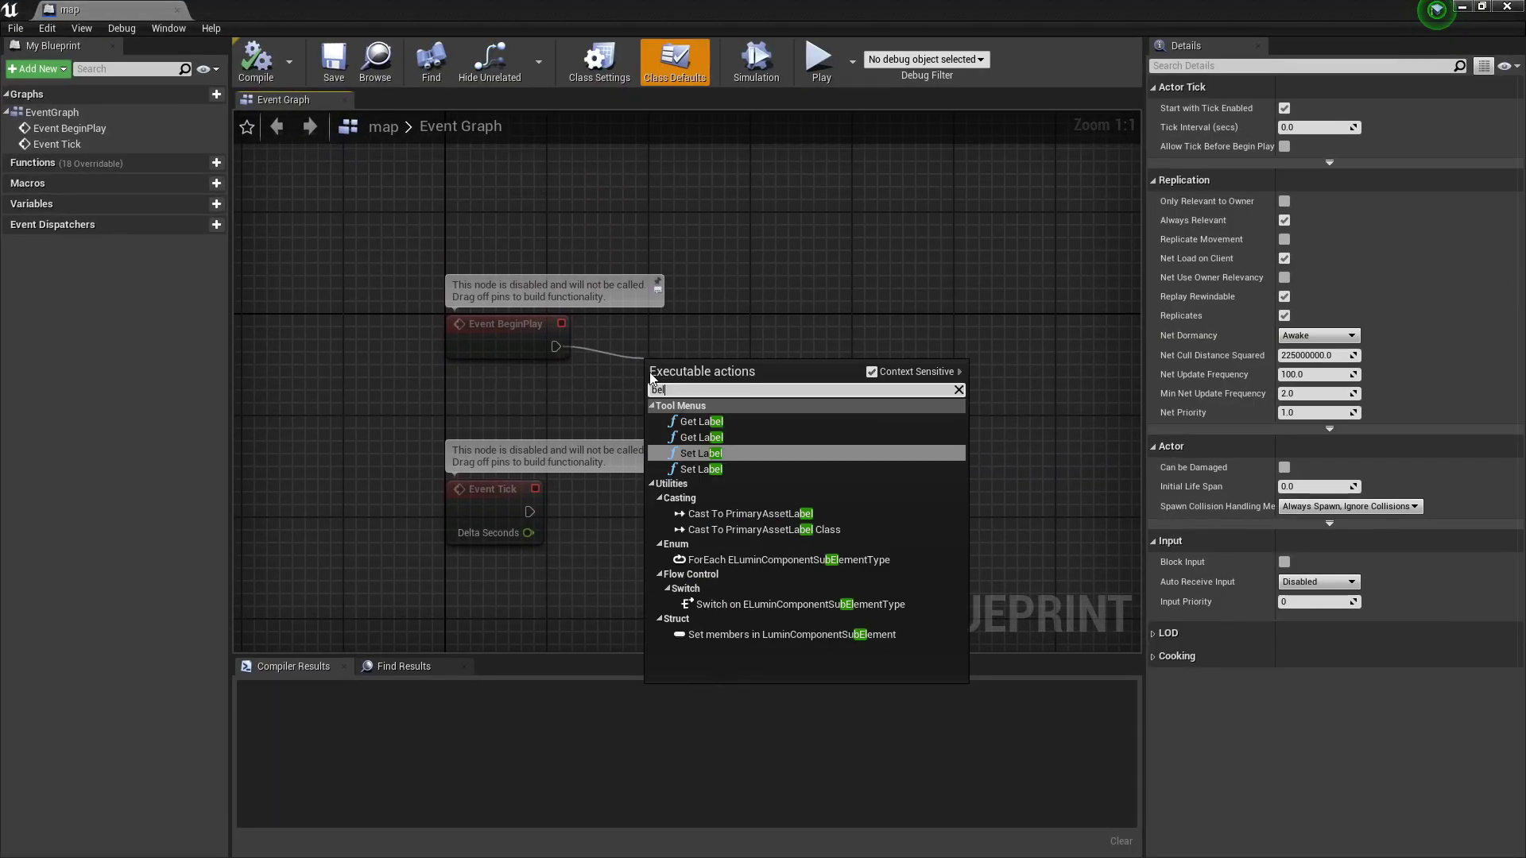
pyautogui.press('BackSpace')
pyautogui.press('BackSpace')
pyautogui.press('BackSpace')
pyautogui.press('BackSpace')
pyautogui.press('BackSpace')
pyautogui.write('delay')
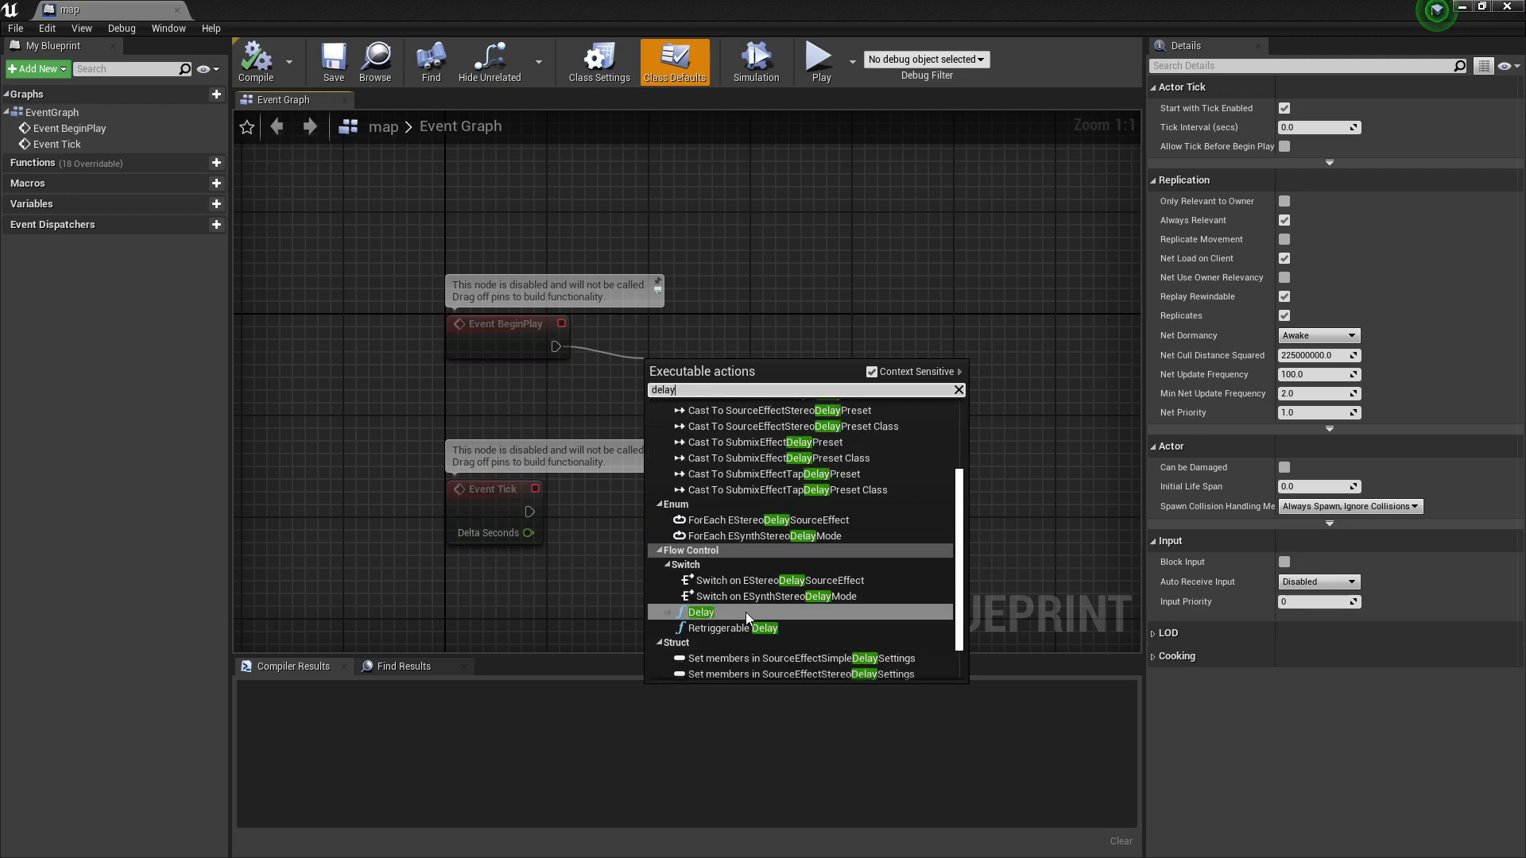
pyautogui.click(746, 612)
pyautogui.write('3')
pyautogui.press('Return')
# Step: Connect an Open Level node to the Delay's Completed output with Level Name set to map
pyautogui.moveTo(804, 397); pyautogui.dragTo(876, 415)
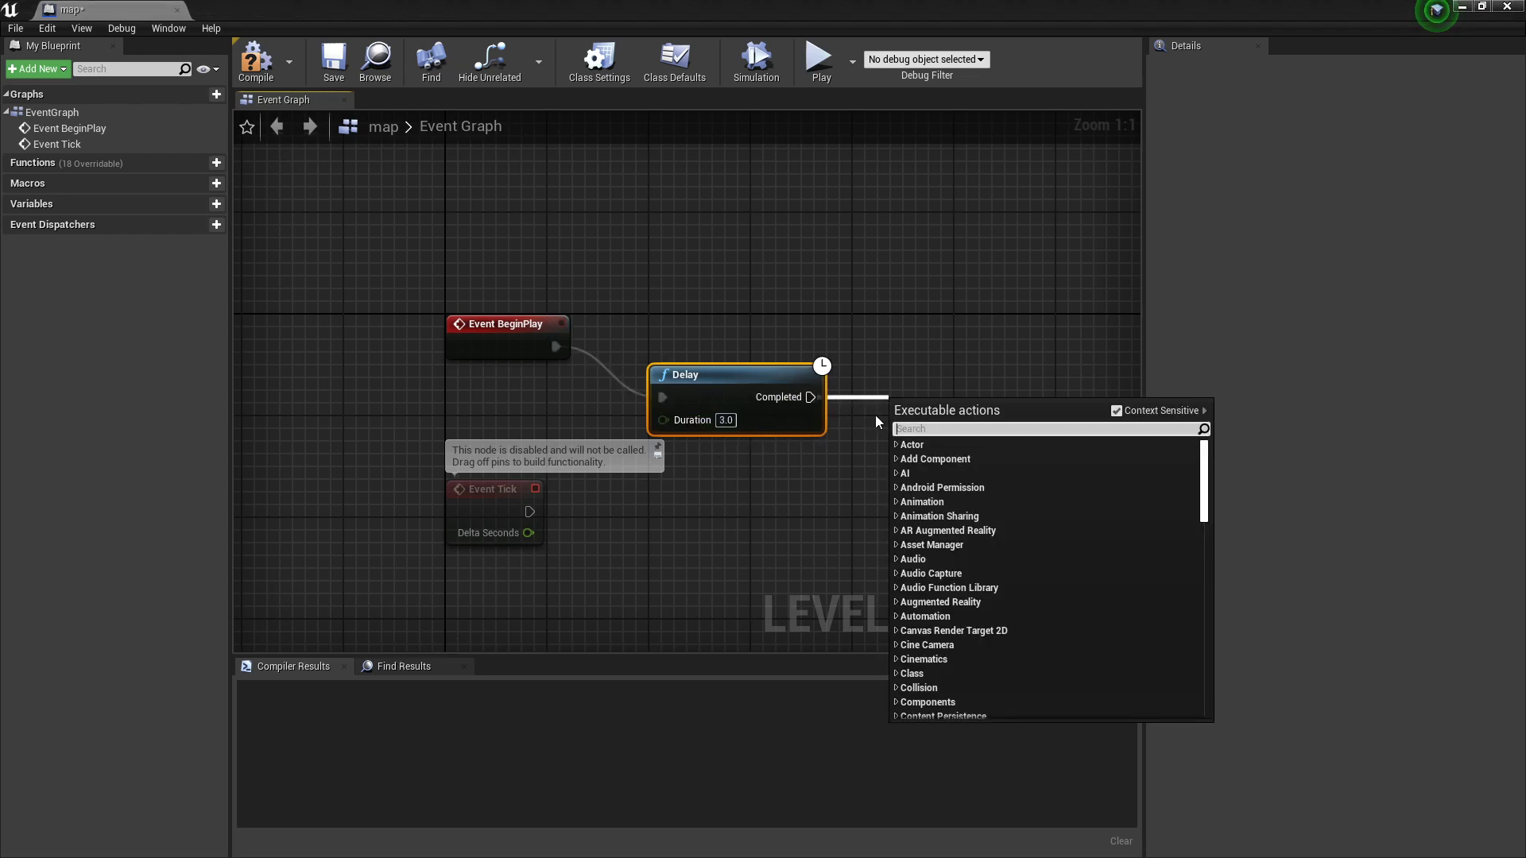
pyautogui.write('open lev')
pyautogui.press('Return')
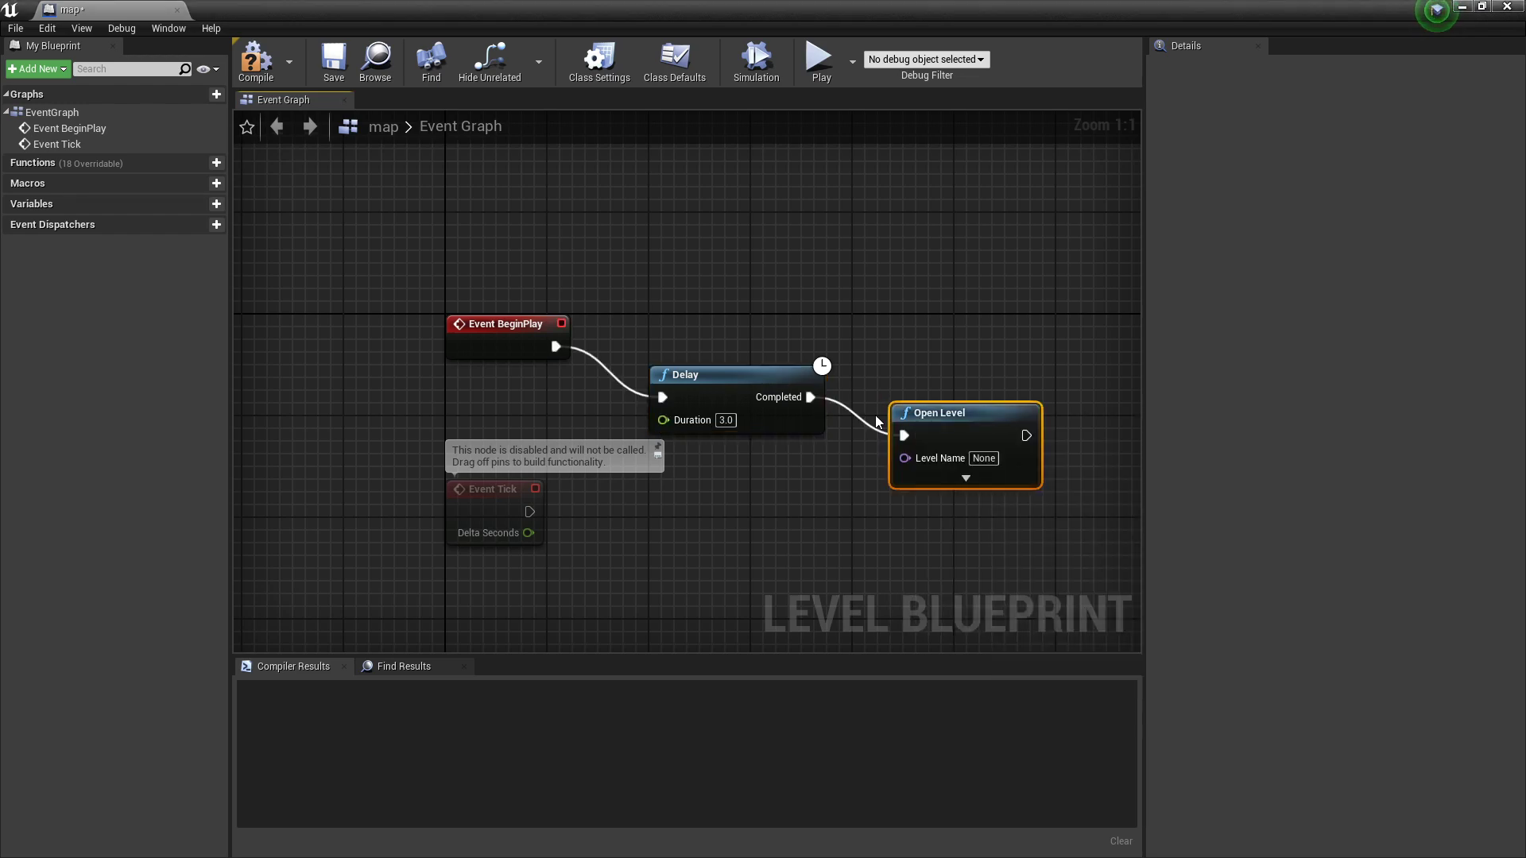
pyautogui.click(995, 459)
pyautogui.write('map')
pyautogui.press('Return')
# Step: Compile and save the Level Blueprint, and restore its window to reveal the level editor
pyautogui.click(256, 60)
pyautogui.click(334, 60)
pyautogui.doubleClick(655, 6)
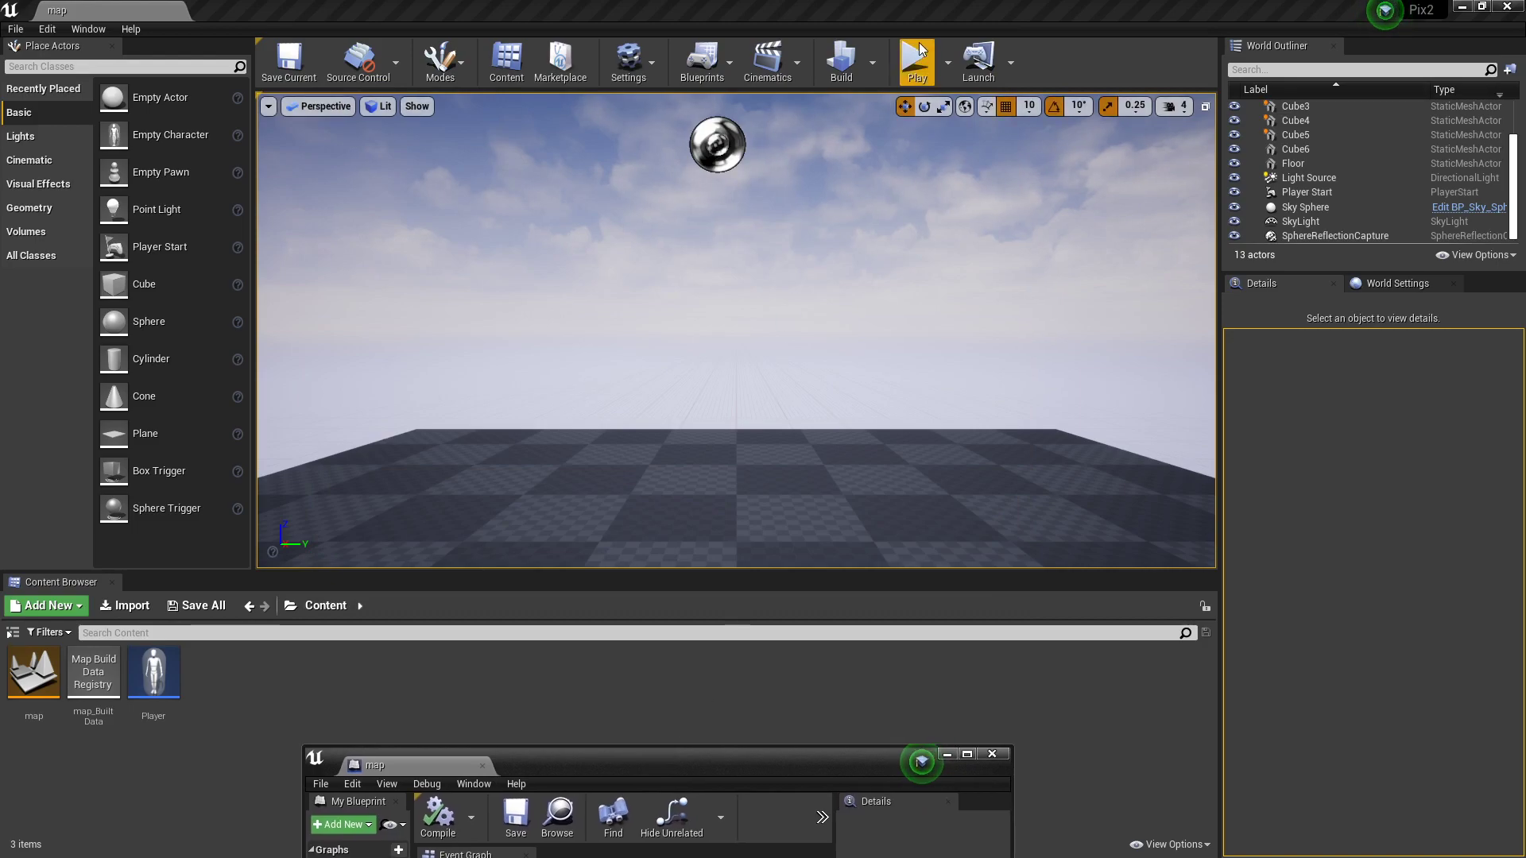
# Step: Play-test the level with its timed reload, stop the session, and close the Level Blueprint
pyautogui.click(917, 57)
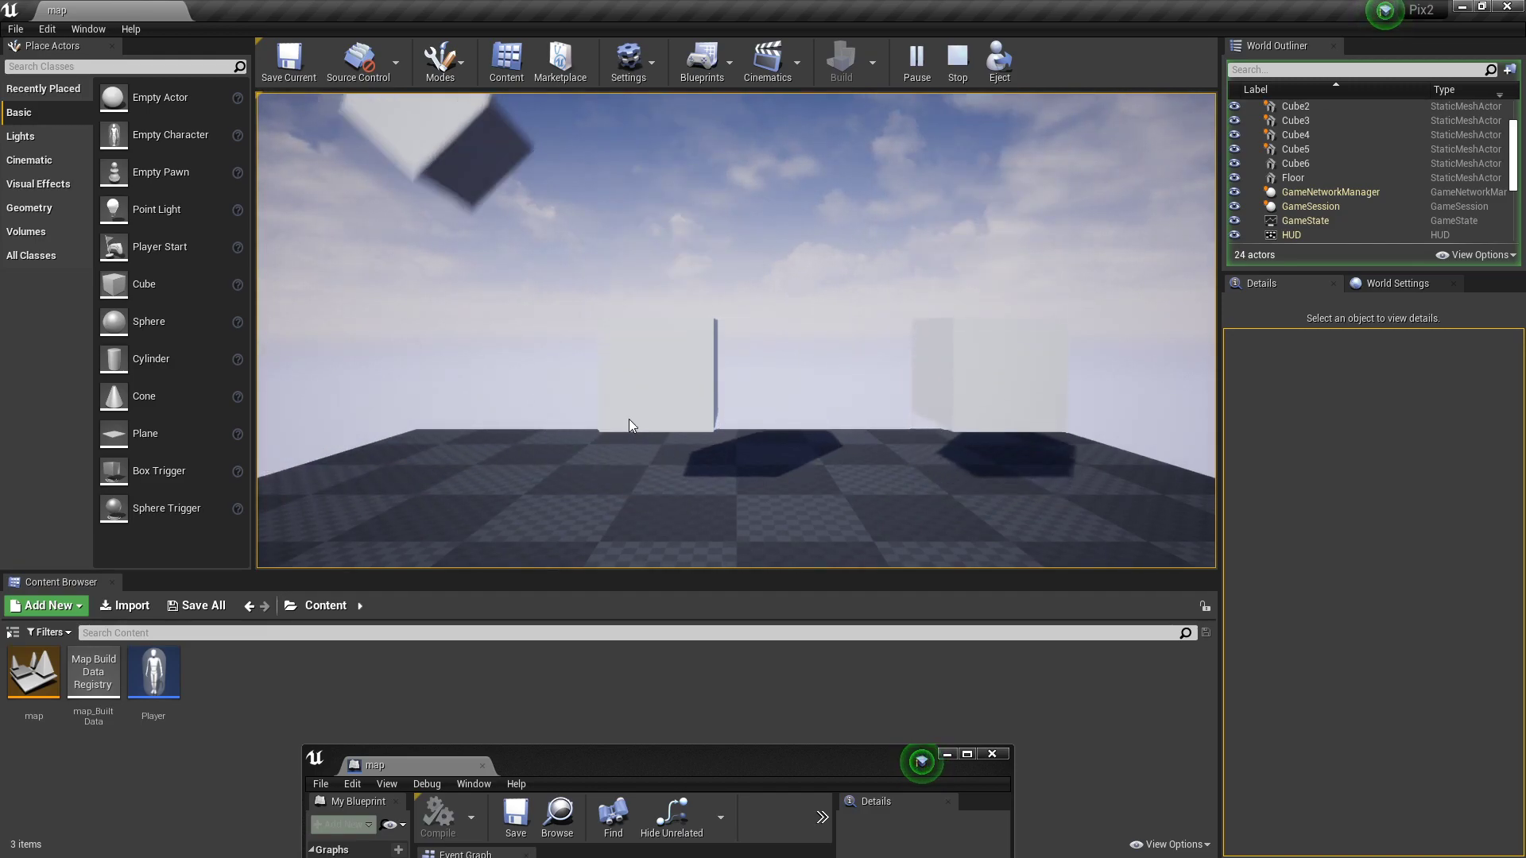
pyautogui.click(942, 68)
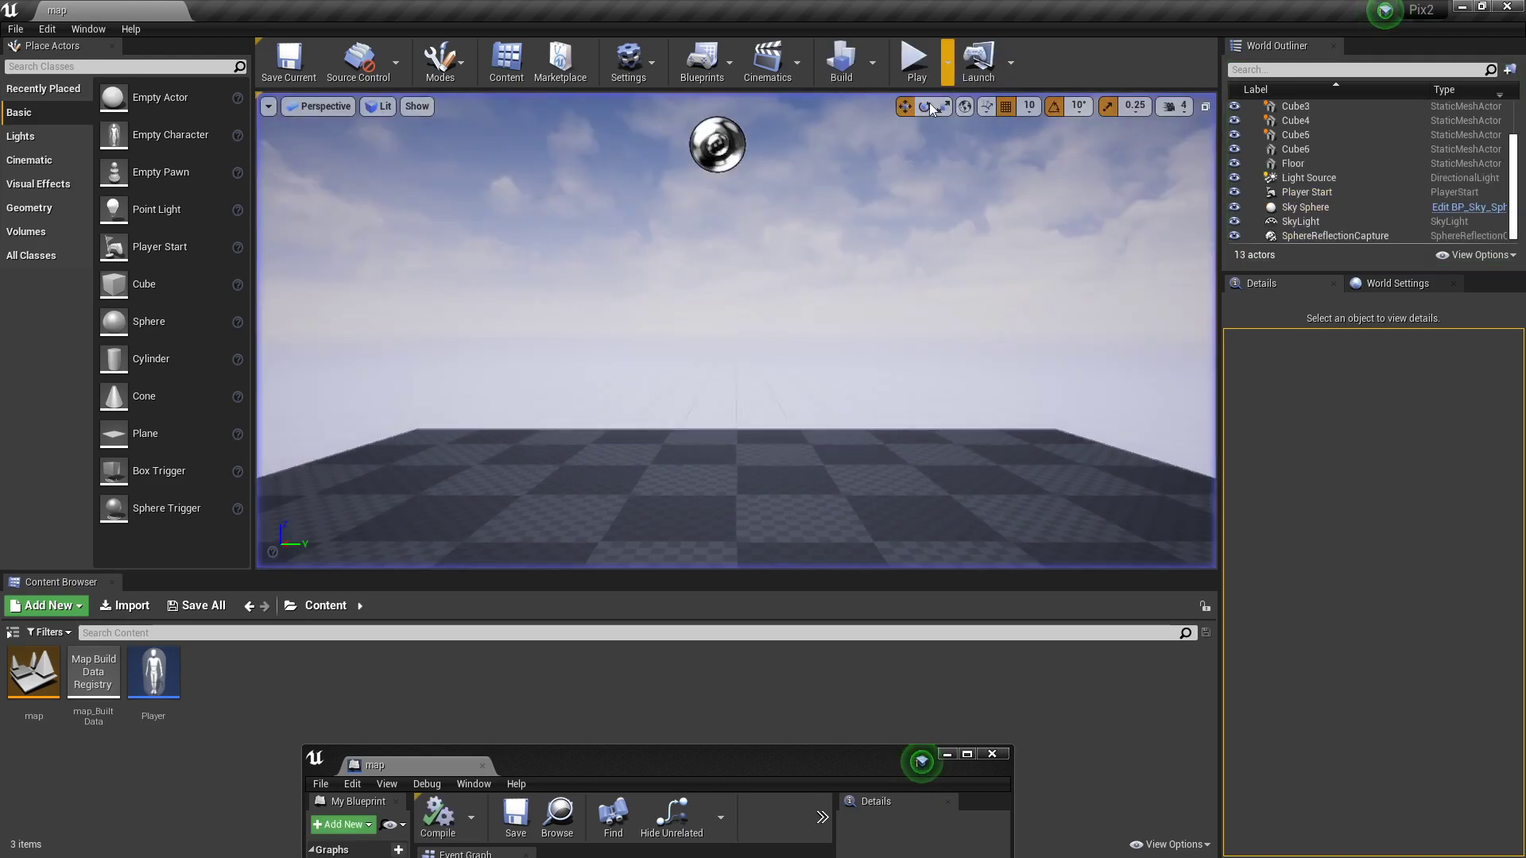
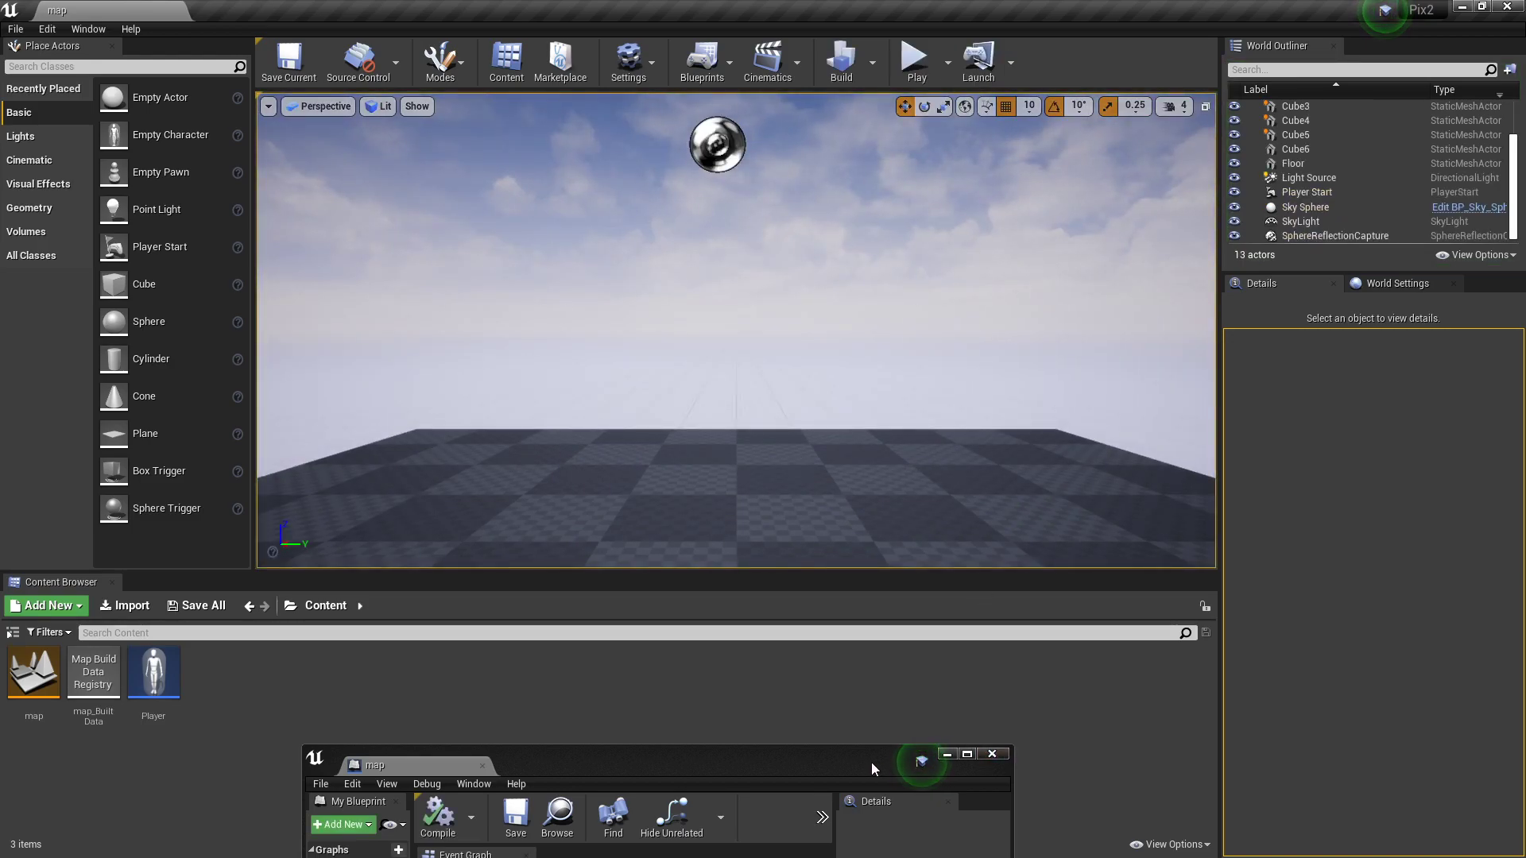
pyautogui.moveTo(624, 9); pyautogui.dragTo(624, 302)
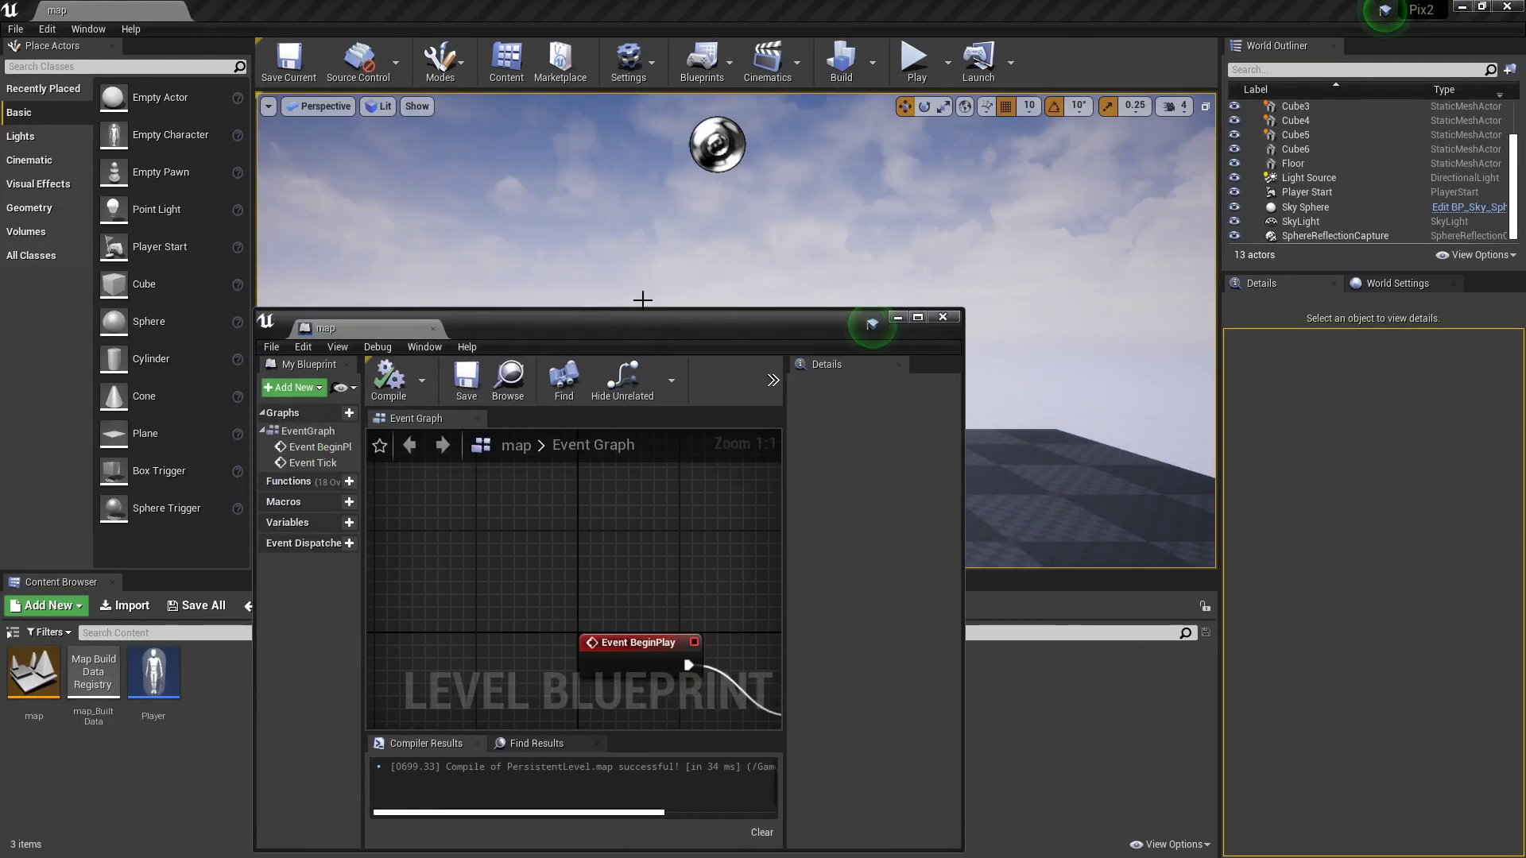
pyautogui.click(954, 319)
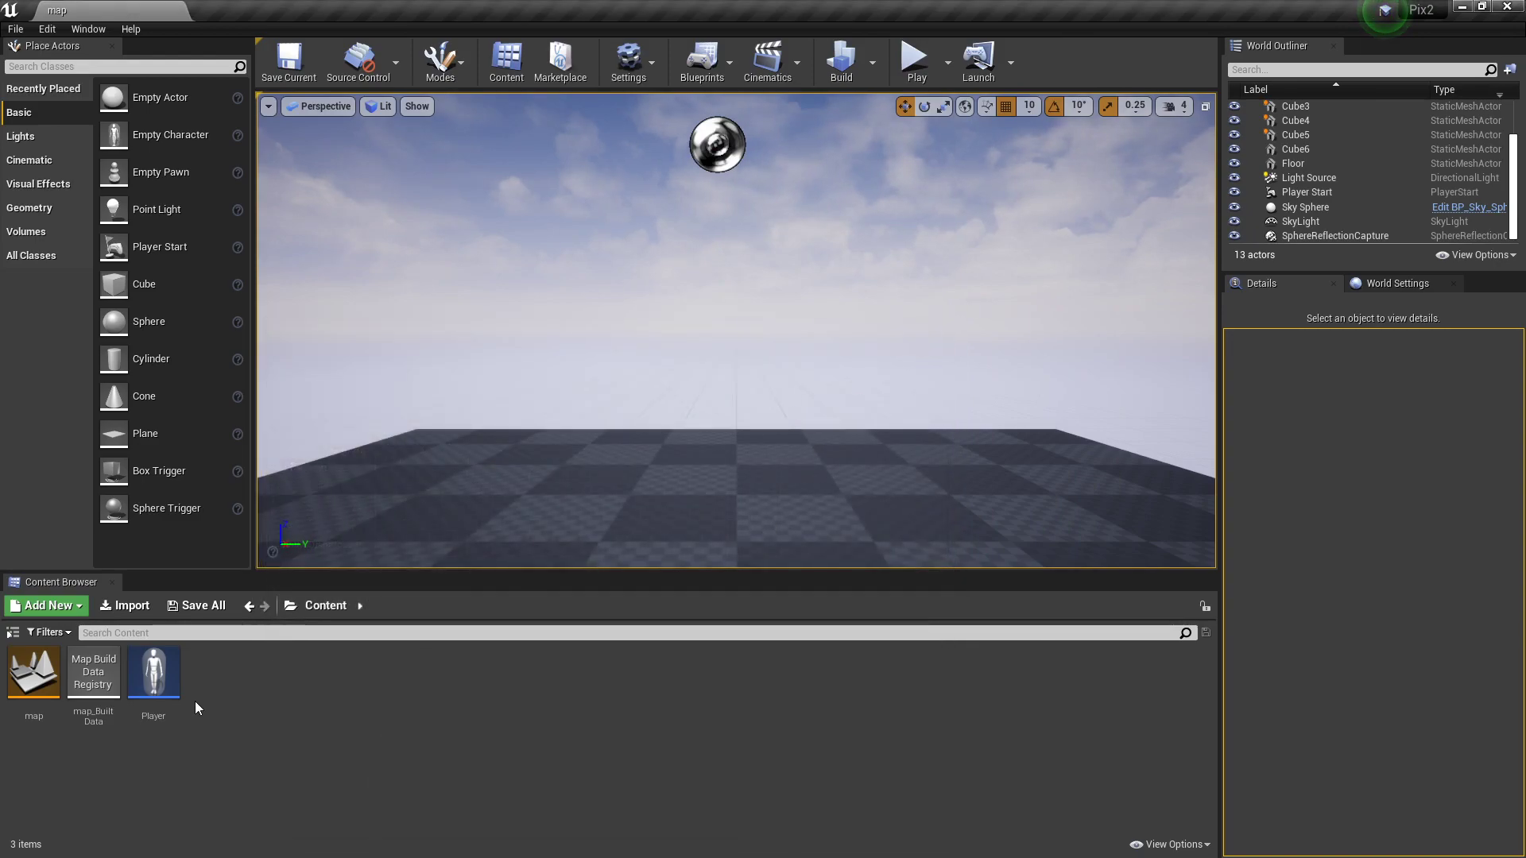
pyautogui.click(159, 692)
pyautogui.rightClick(230, 740)
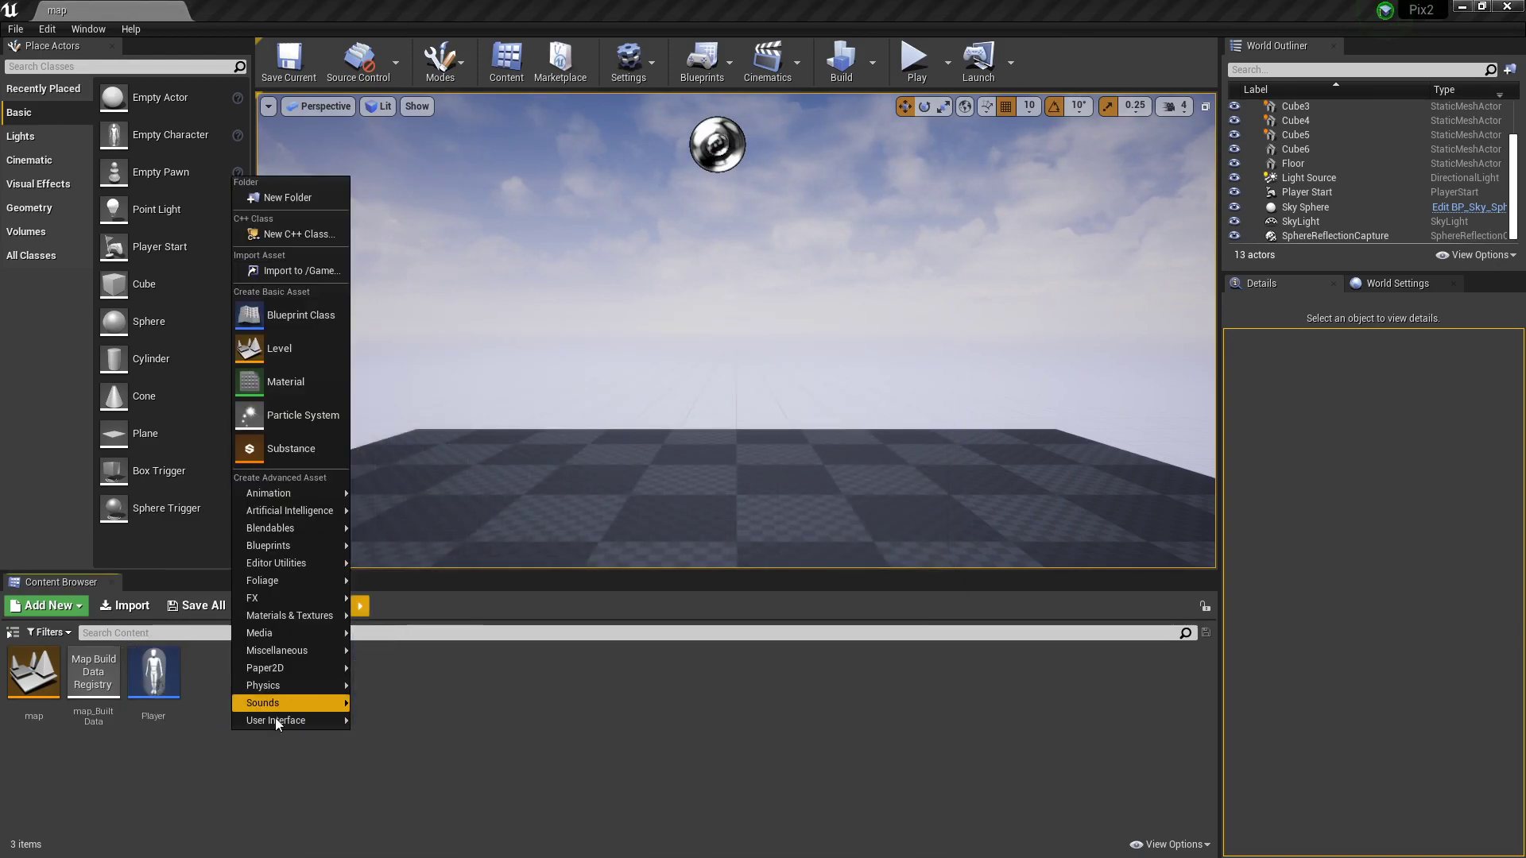
pyautogui.click(275, 312)
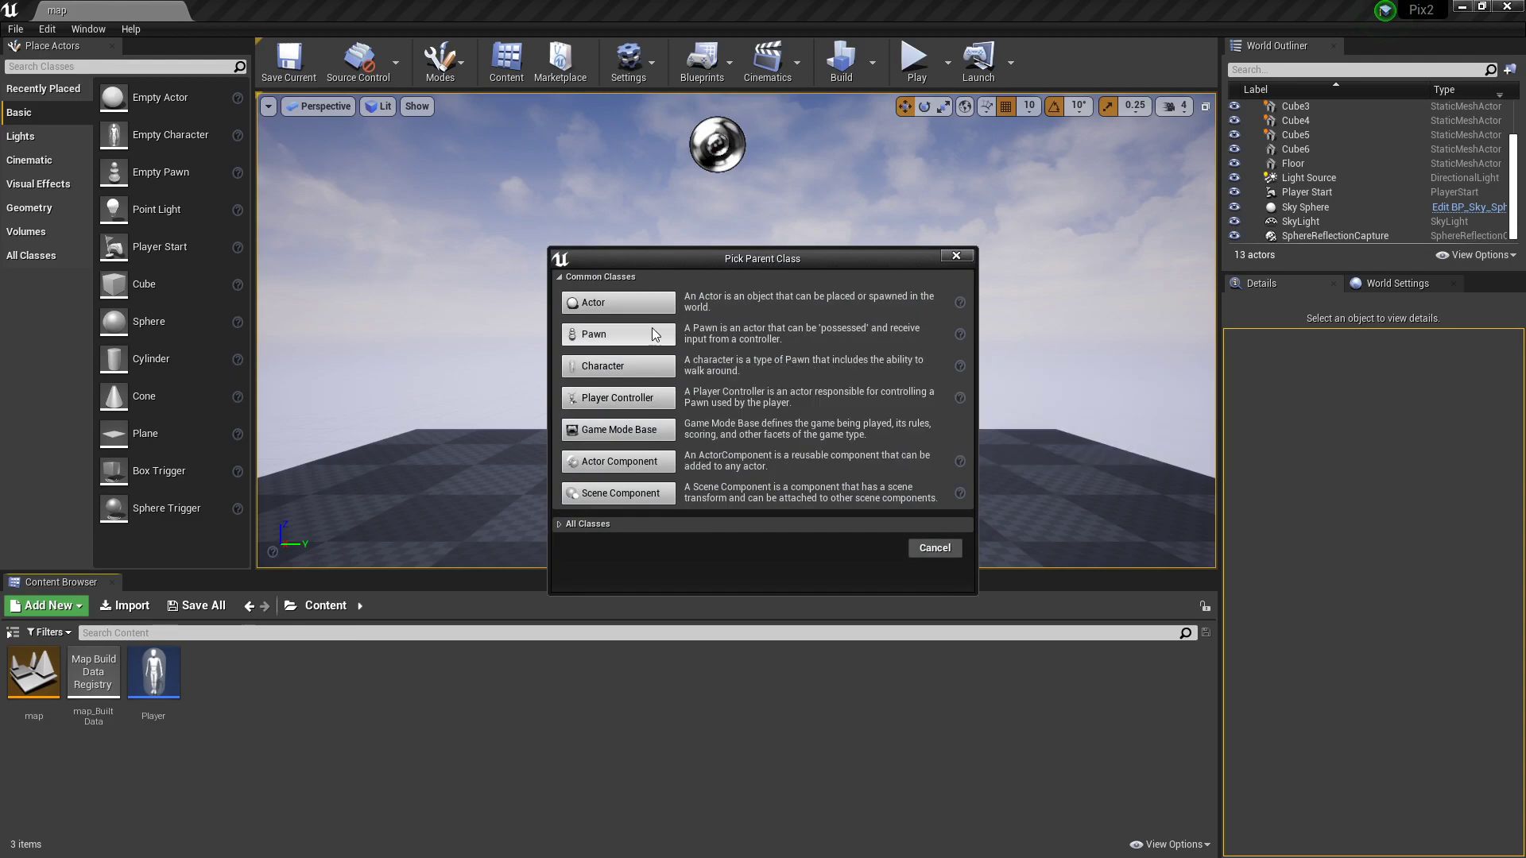
pyautogui.click(957, 256)
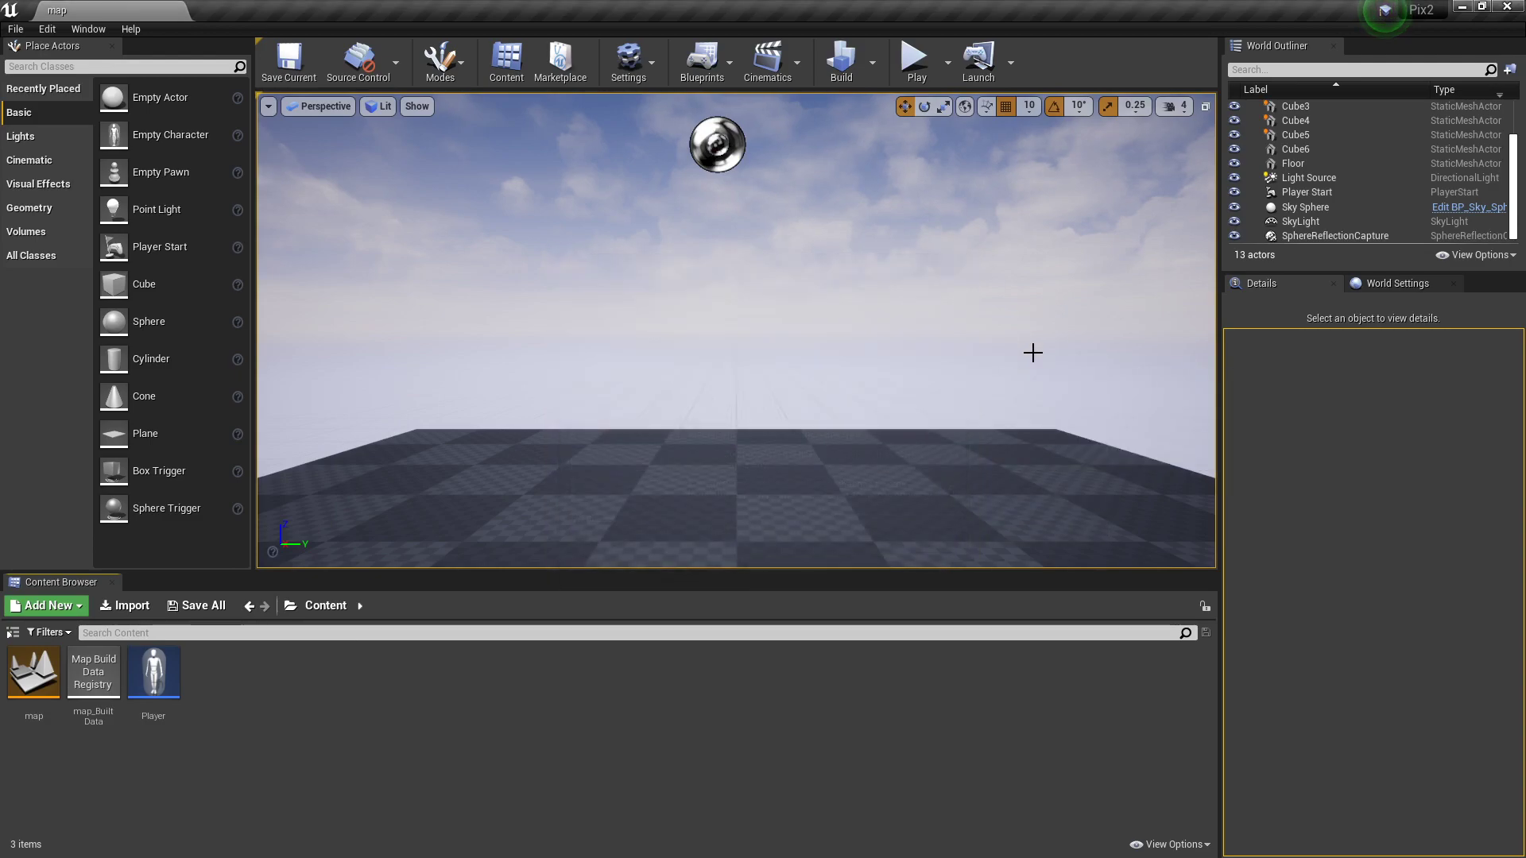
# Step: In the World Settings, check the GameMode Override choices and select Player as the Default Pawn Class
pyautogui.click(1389, 283)
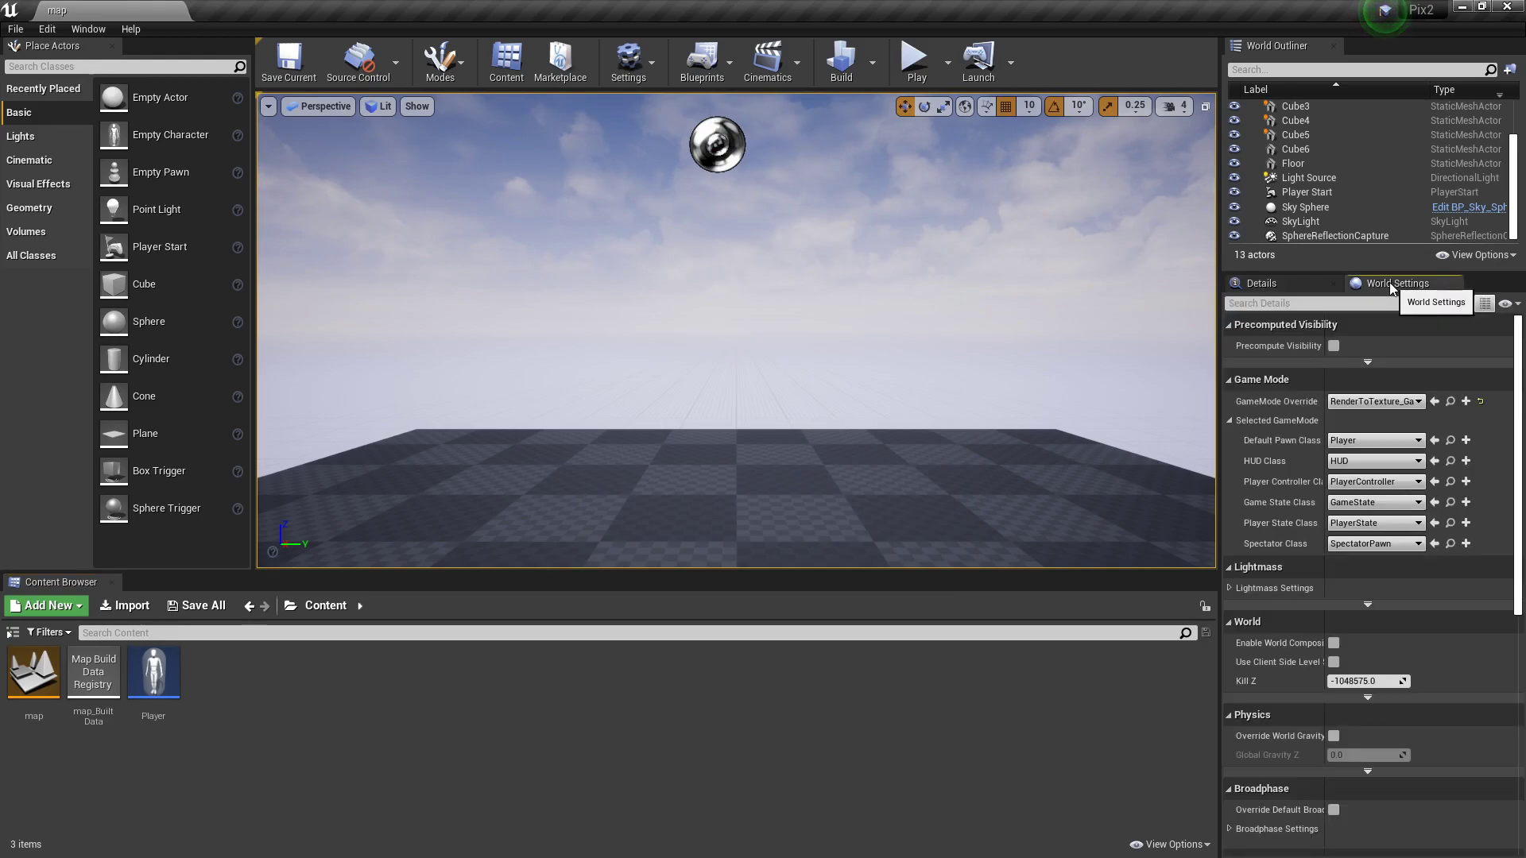
pyautogui.click(1384, 401)
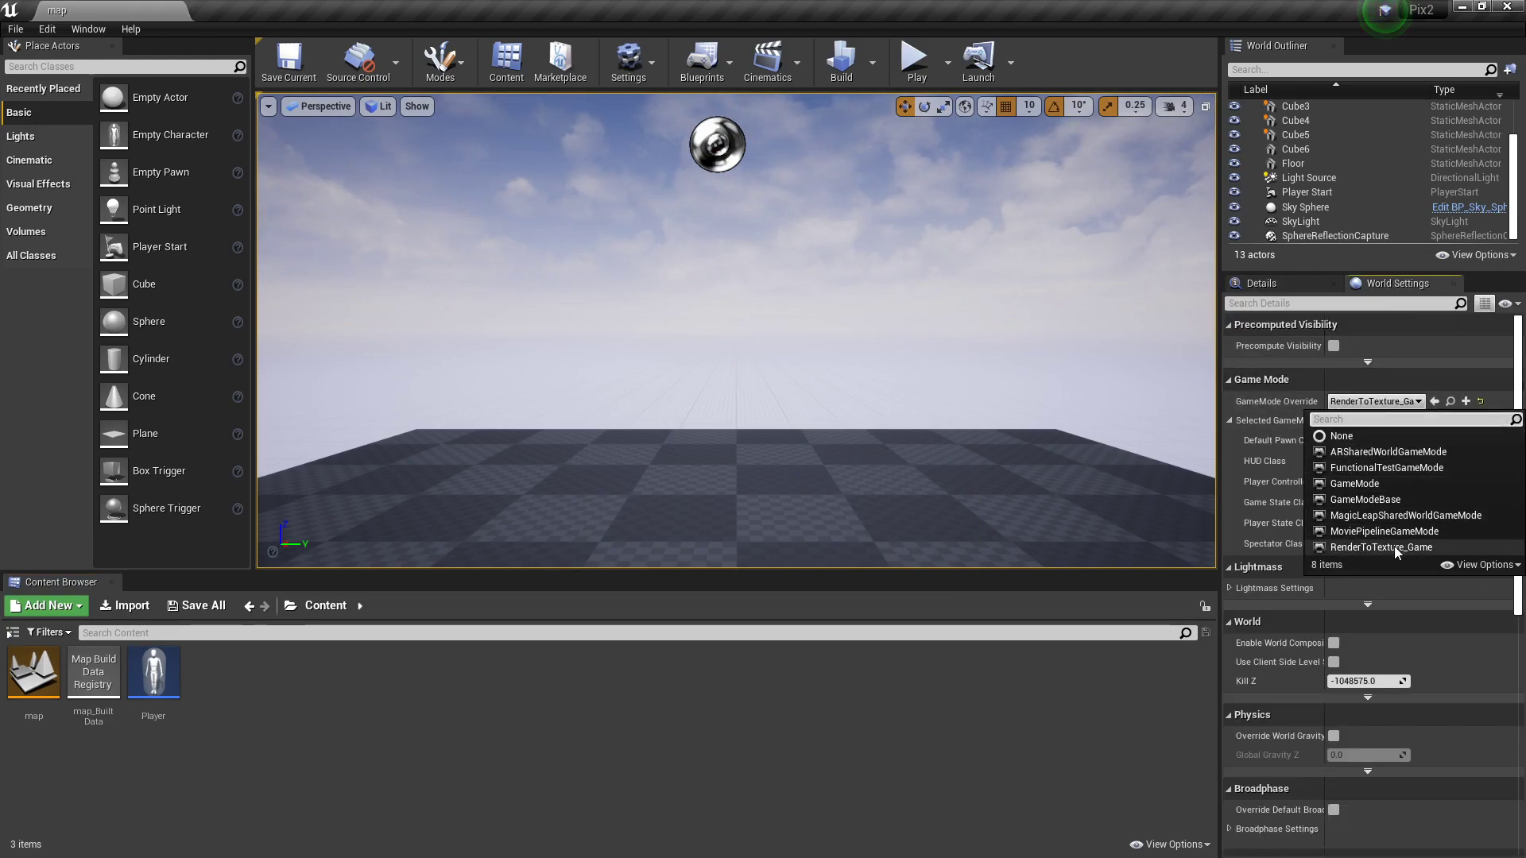
pyautogui.click(1127, 760)
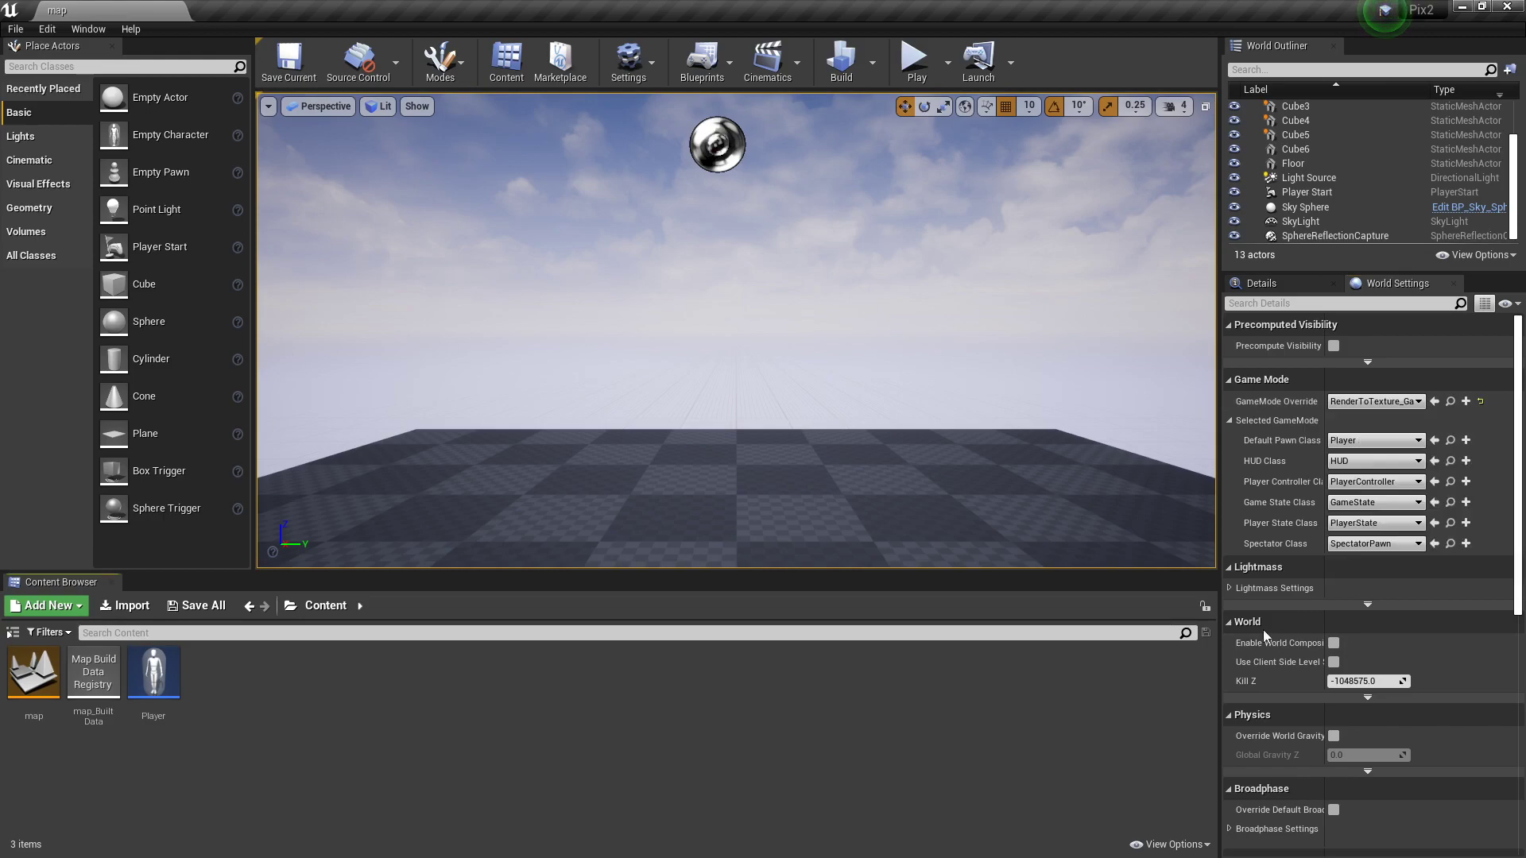
pyautogui.click(1373, 441)
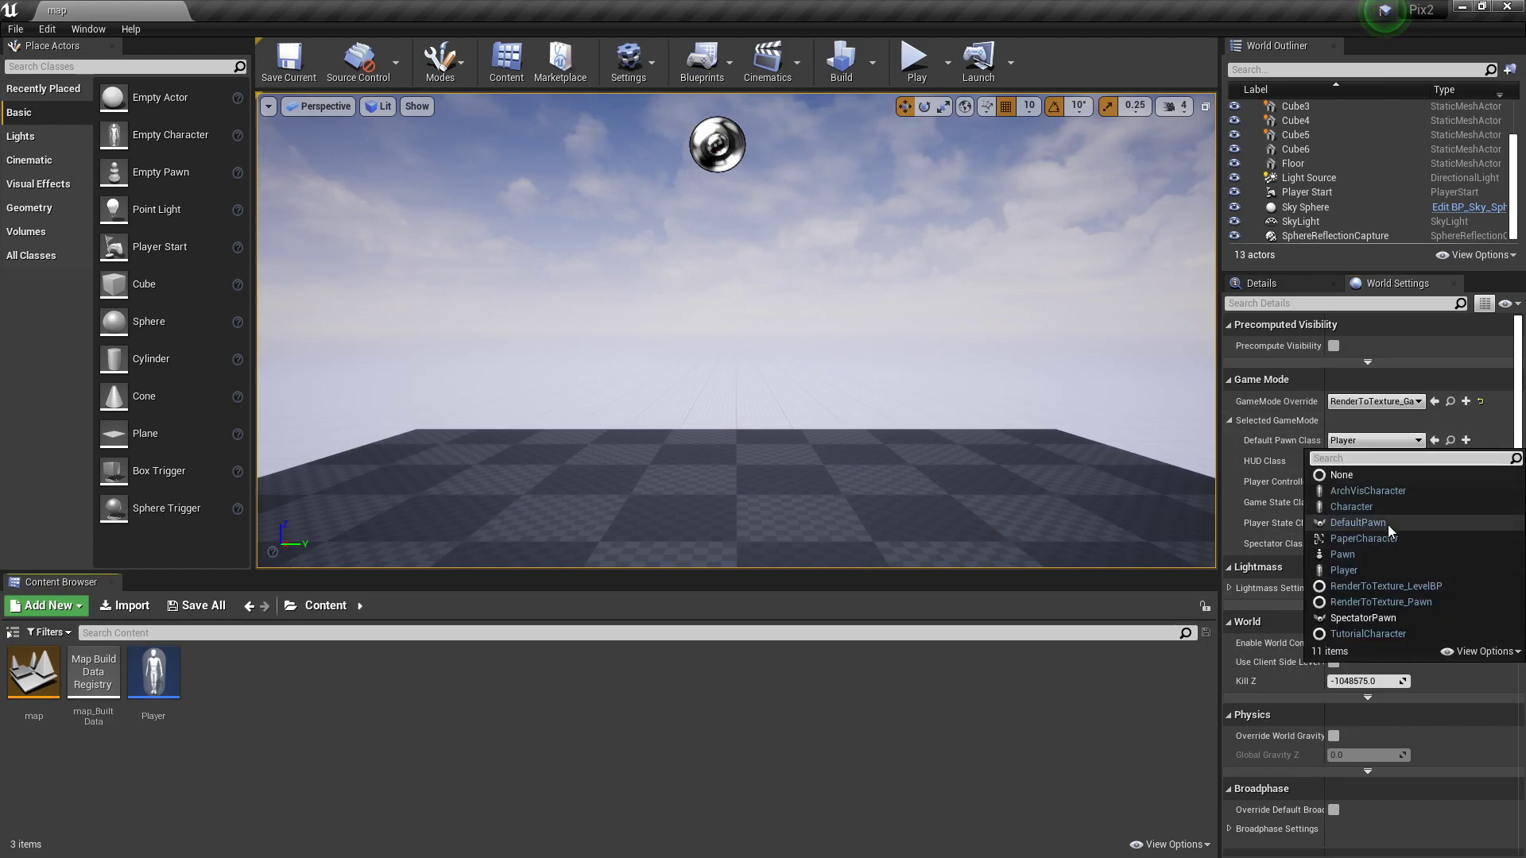
pyautogui.click(1320, 573)
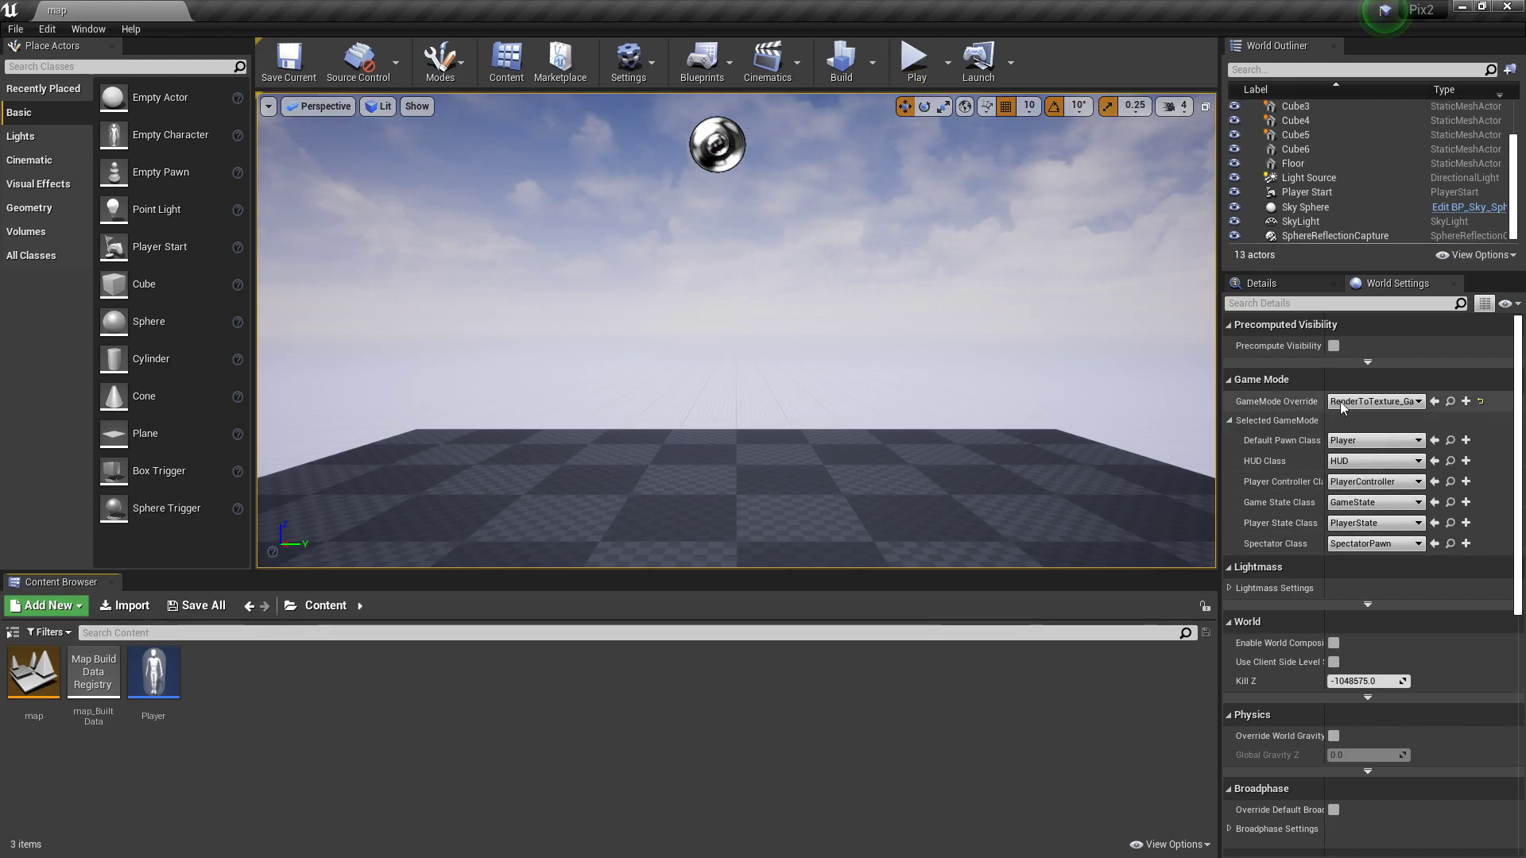
# Step: Play-test the level, inspect the suspended cubes after stopping, and start another play session
pyautogui.click(914, 59)
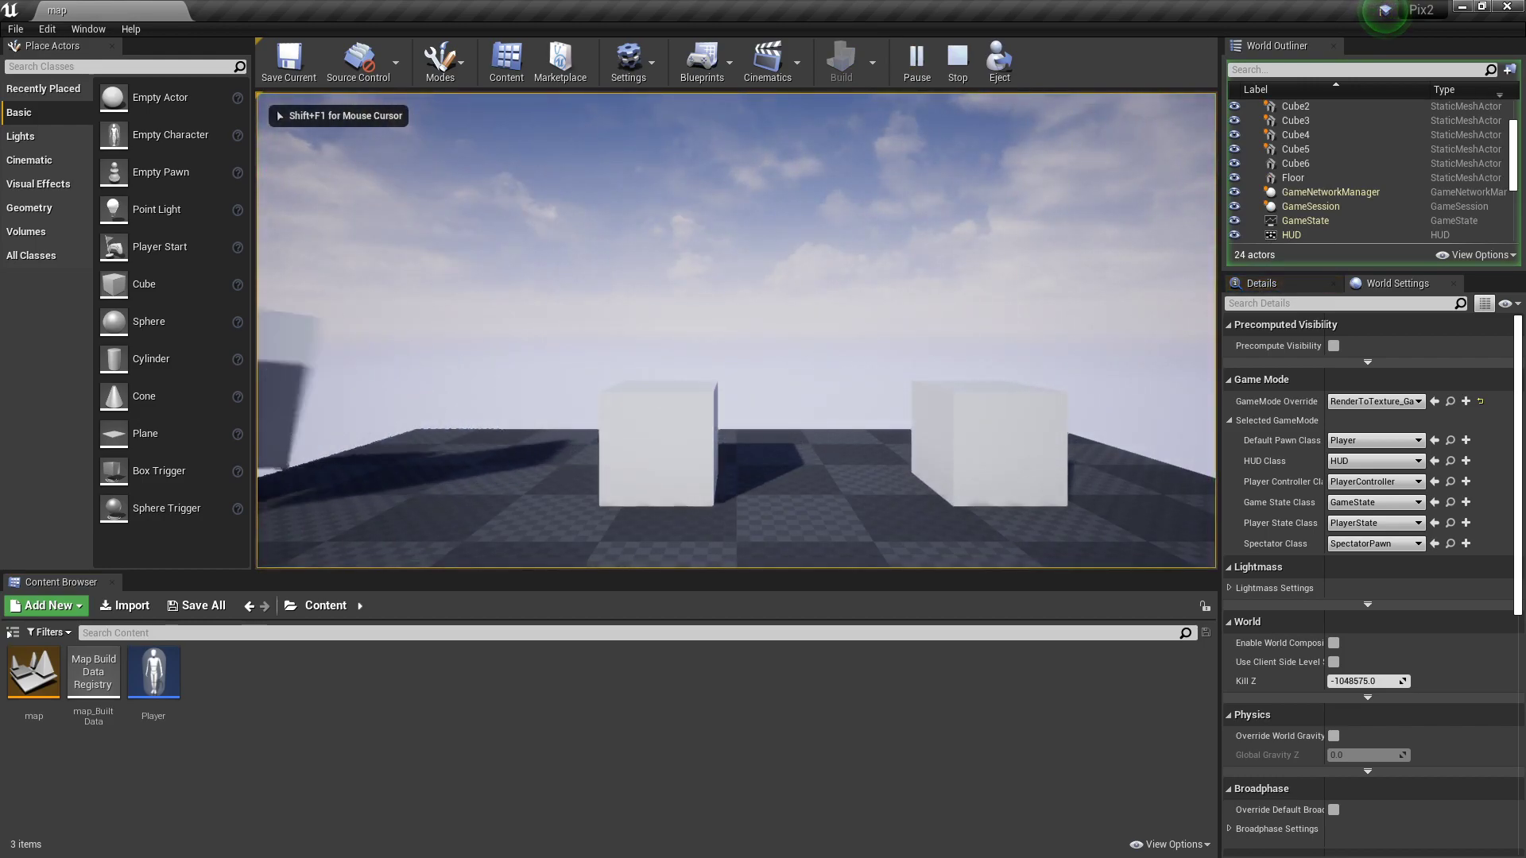
pyautogui.press('Escape')
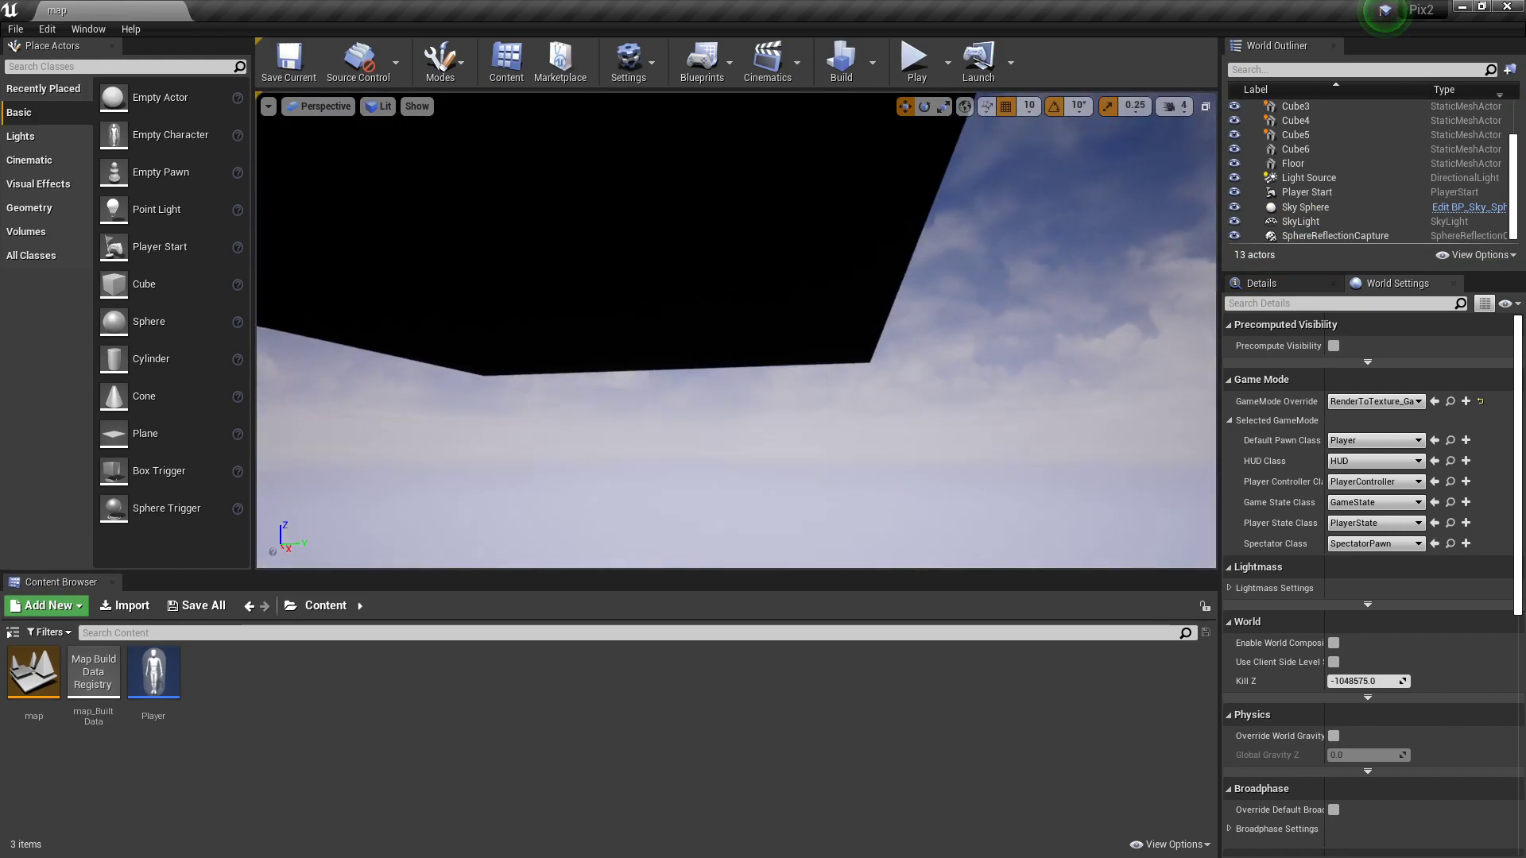
pyautogui.moveTo(736, 330); pyautogui.dragTo(811, 287, button='right')
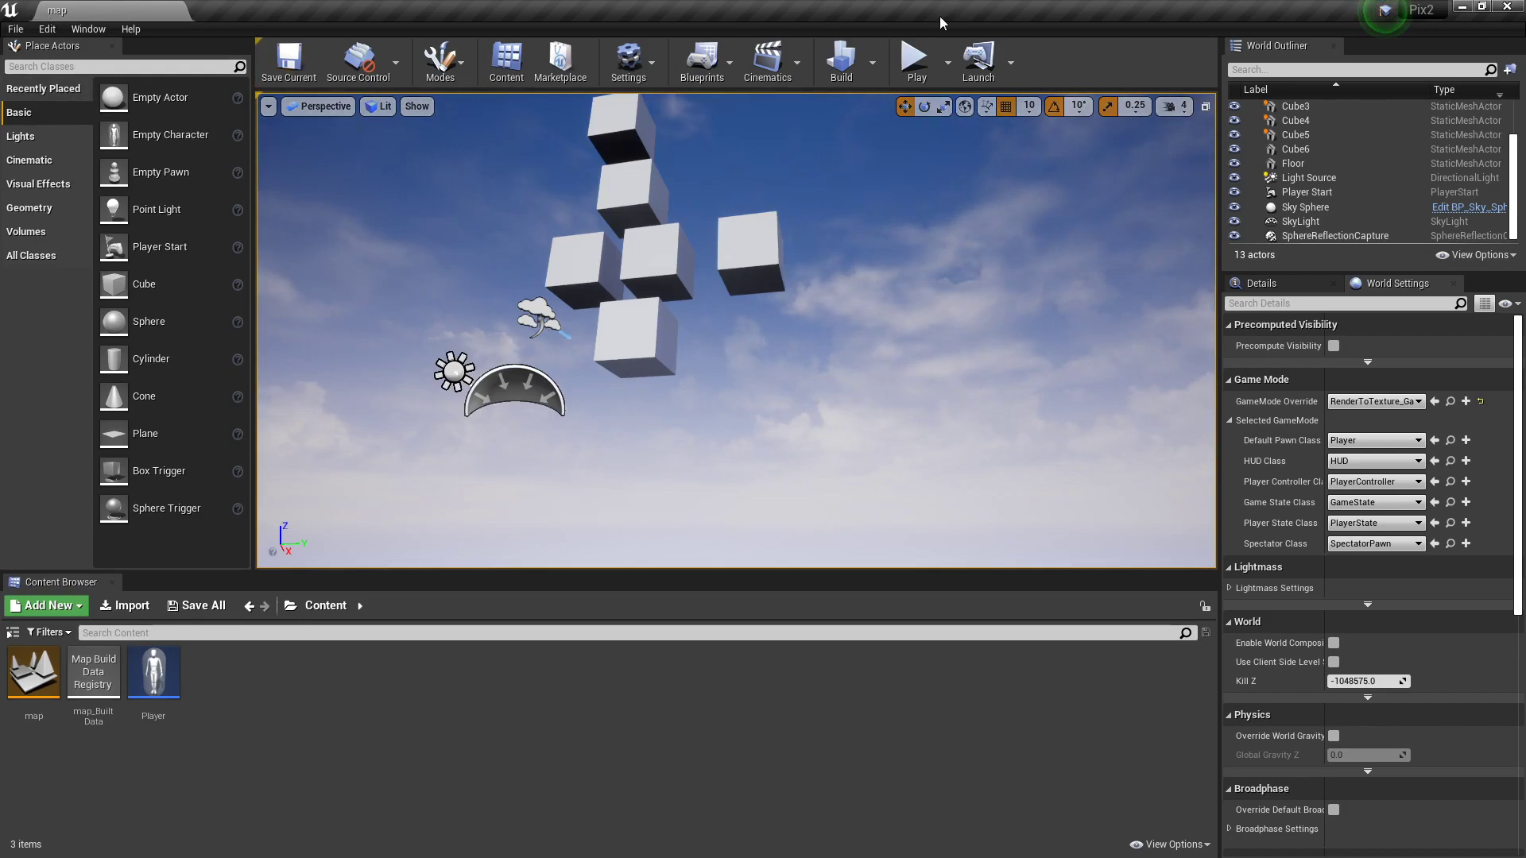
pyautogui.click(916, 61)
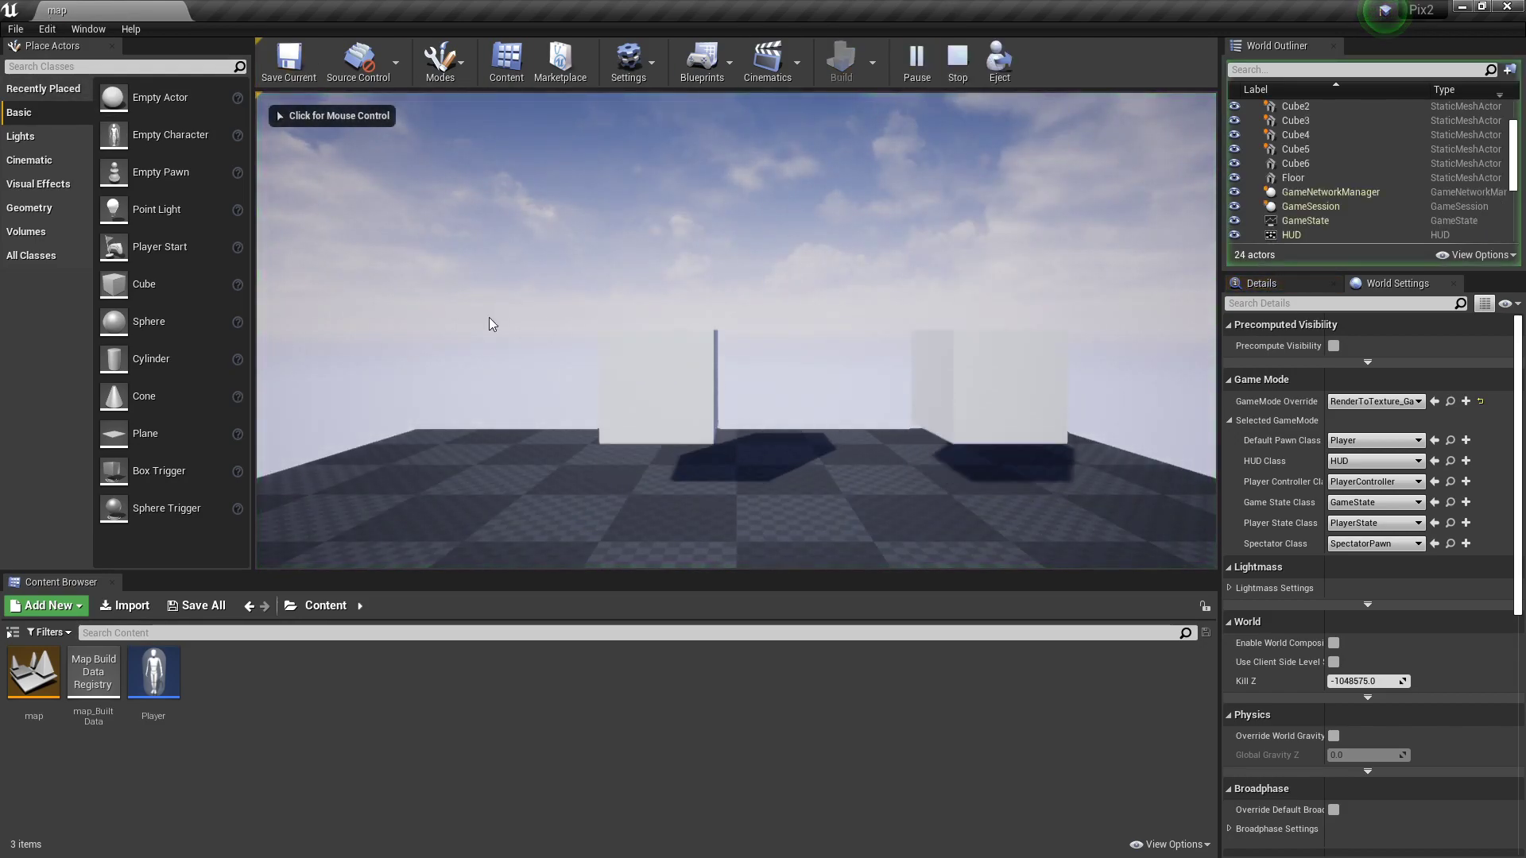
# Step: Restart the play session to watch the cubes fall once more, and stop it
pyautogui.click(958, 60)
pyautogui.click(916, 60)
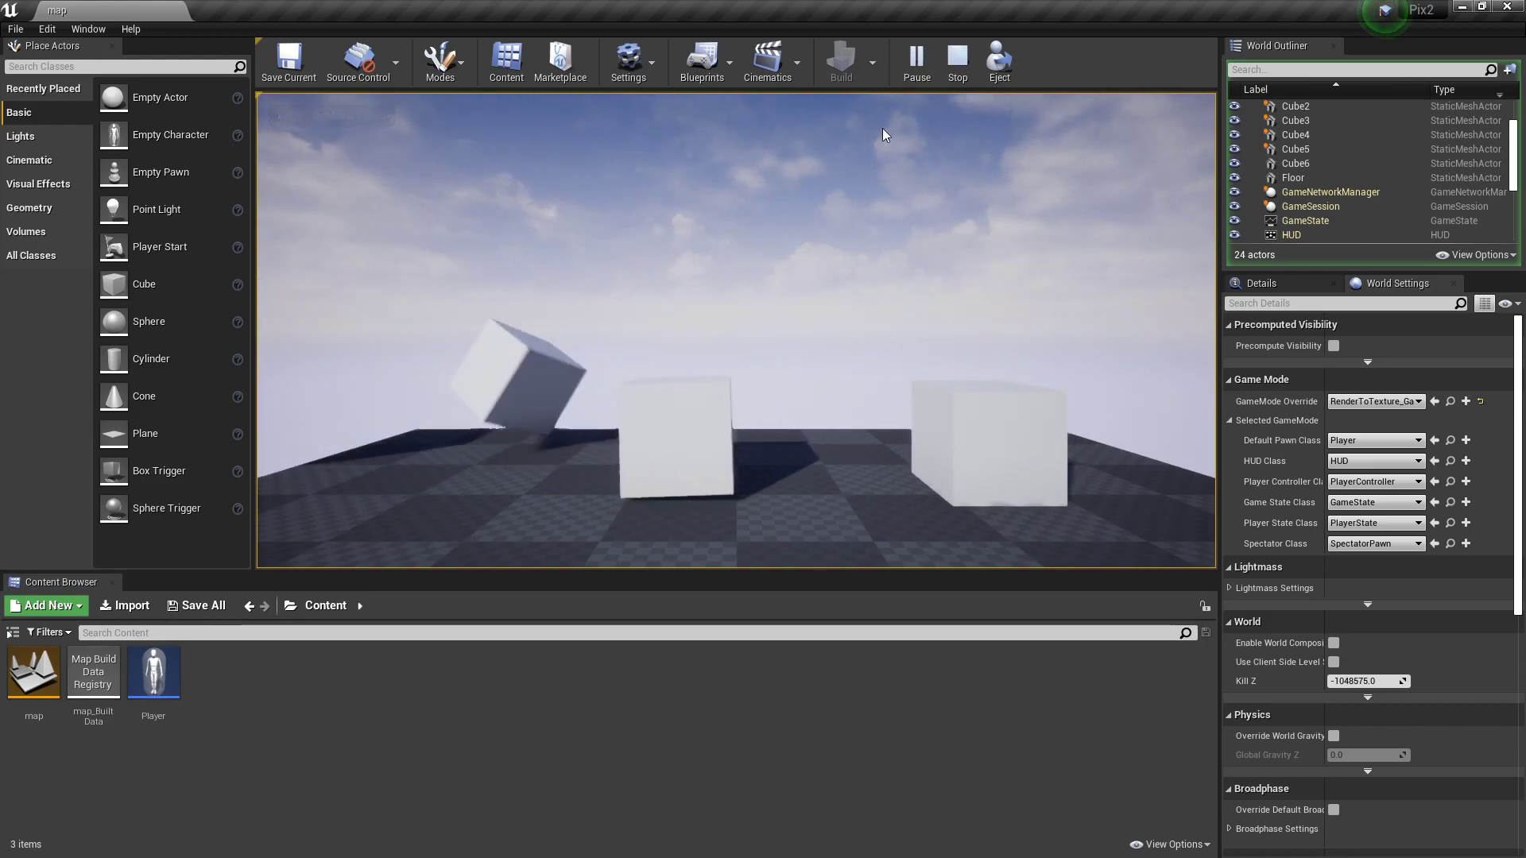
pyautogui.click(958, 60)
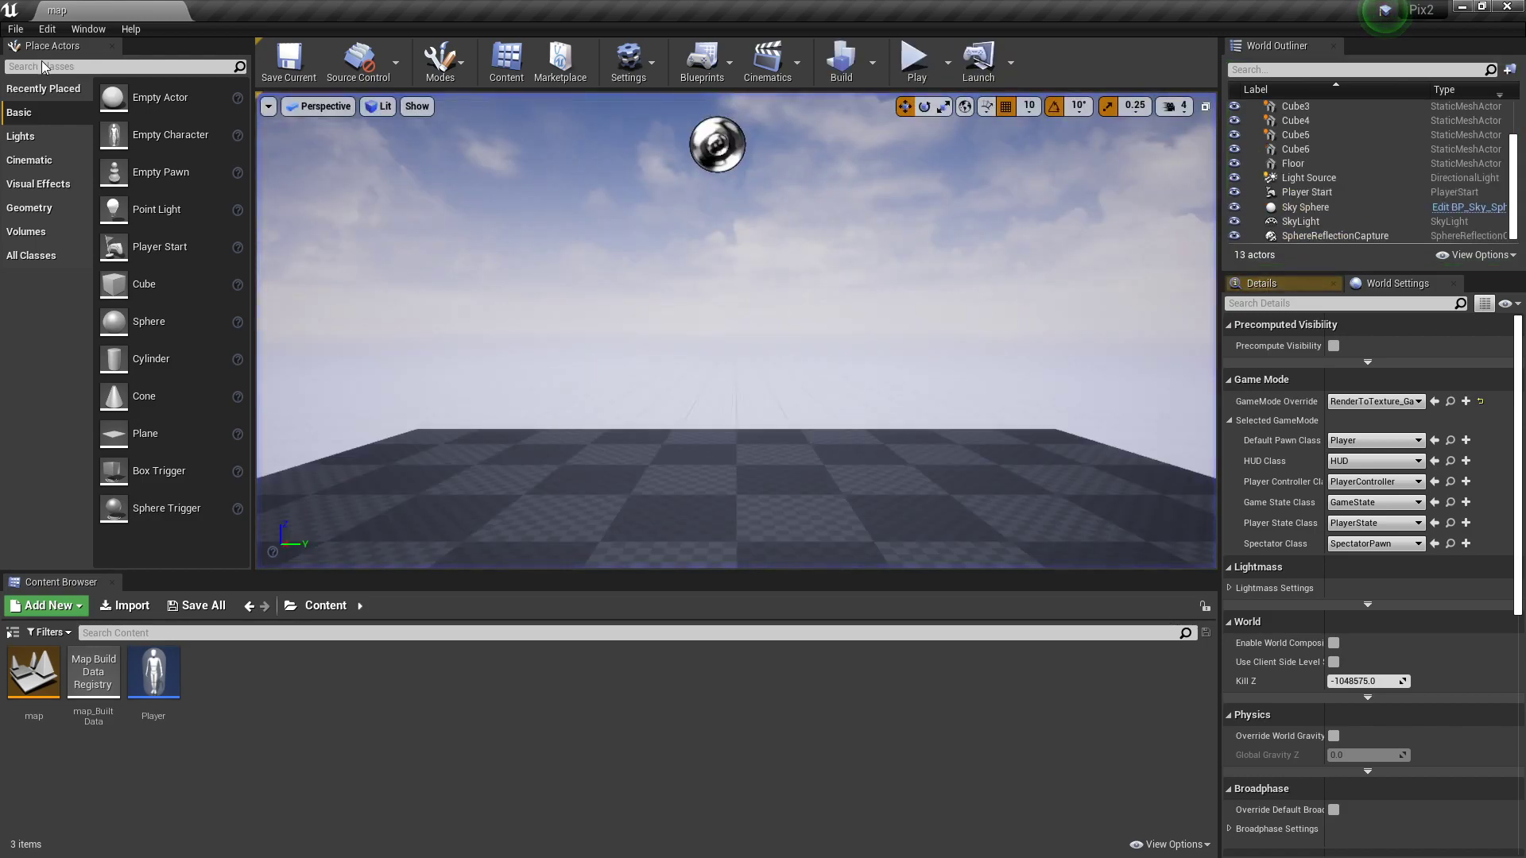
# Step: Enable the built-in Pixel Streaming plugin in the Graphics category, restart the editor, and recheck the plugin's status
pyautogui.click(76, 30)
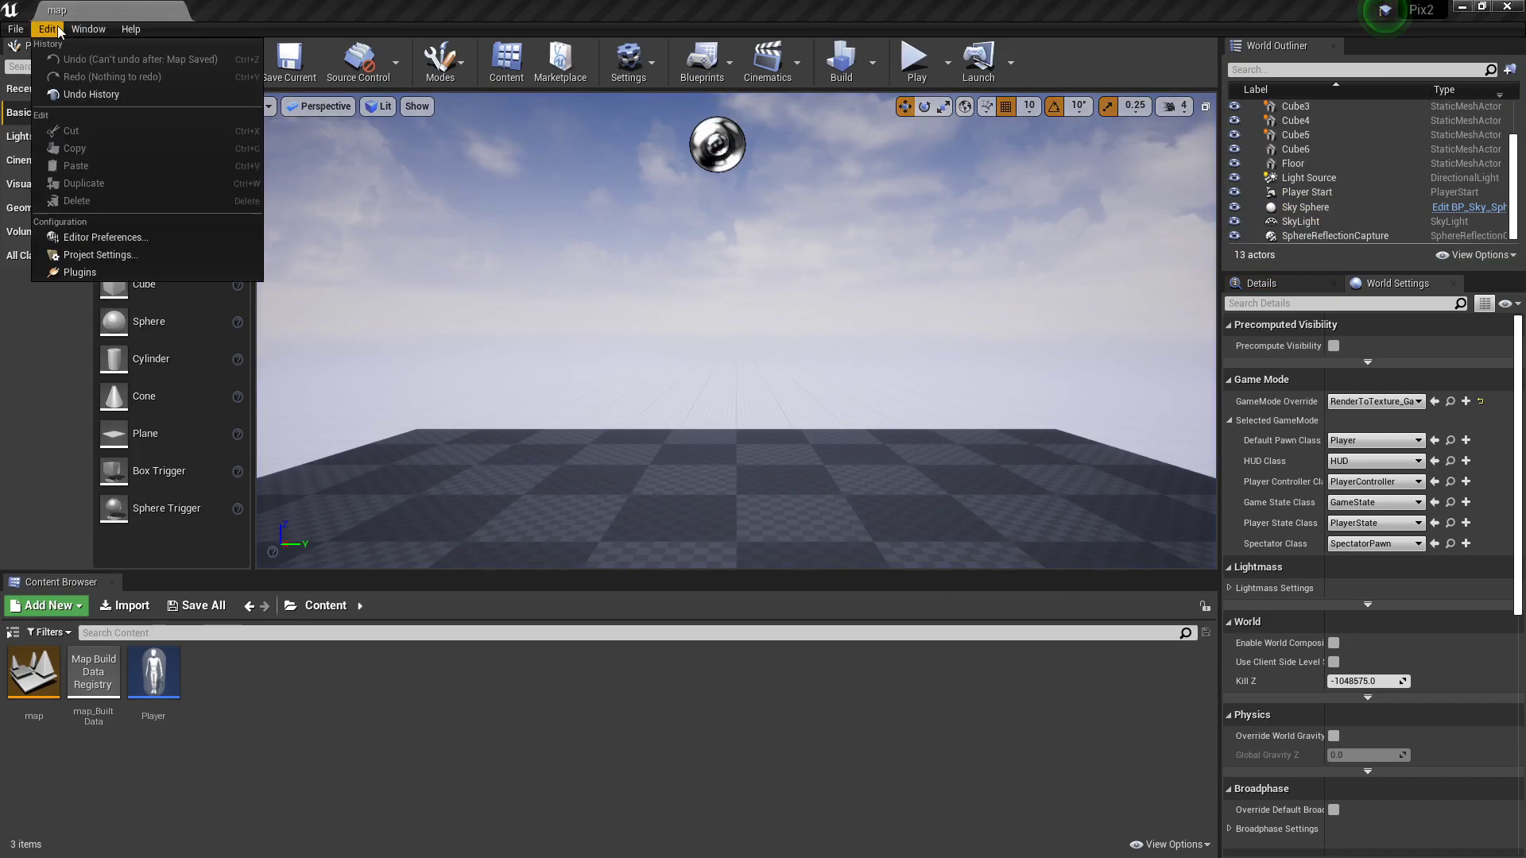
pyautogui.click(183, 270)
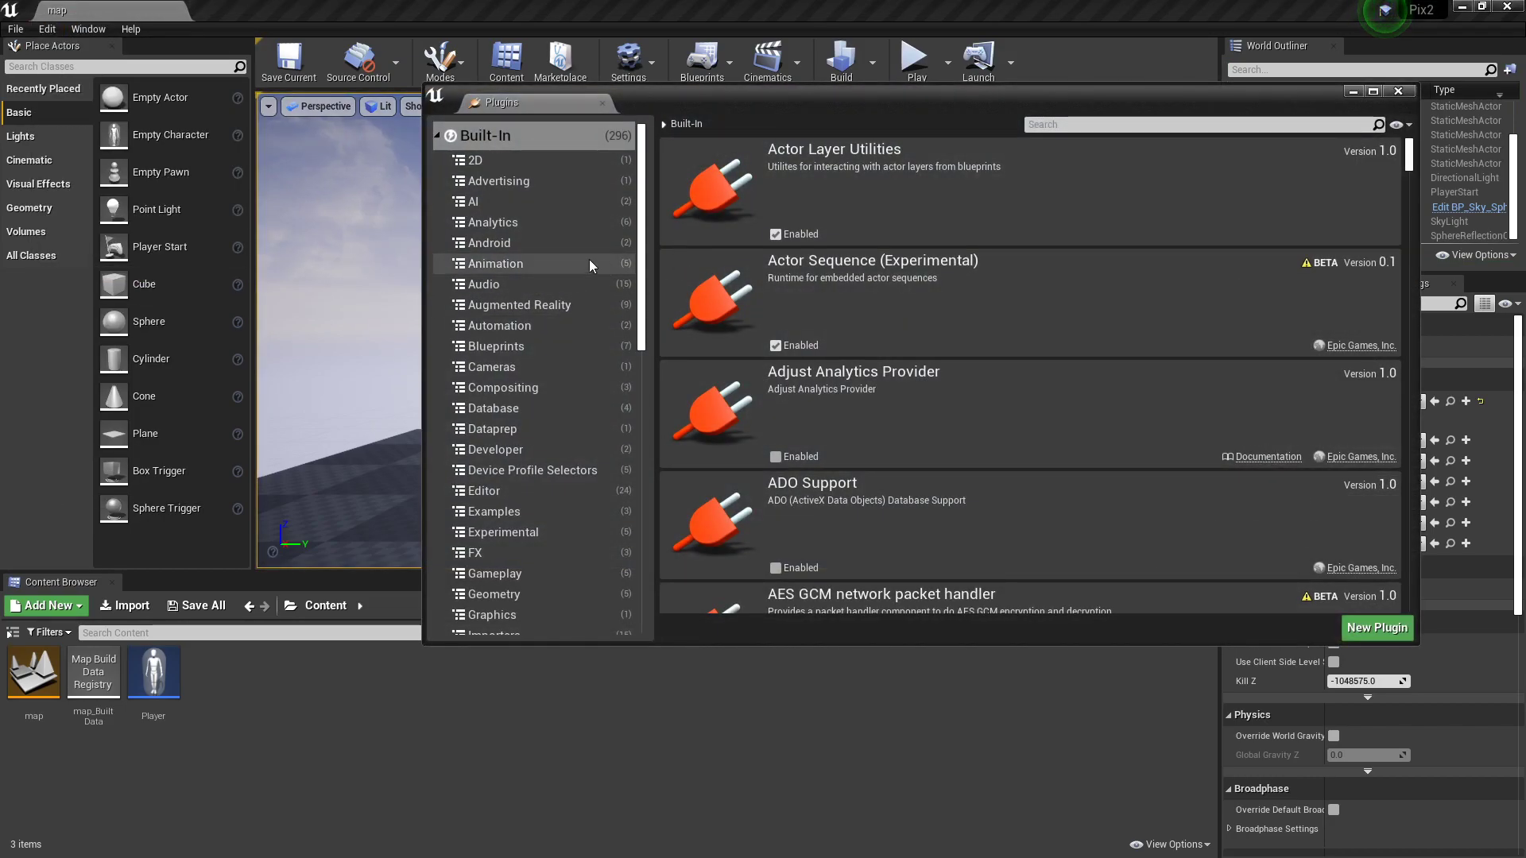
pyautogui.click(566, 513)
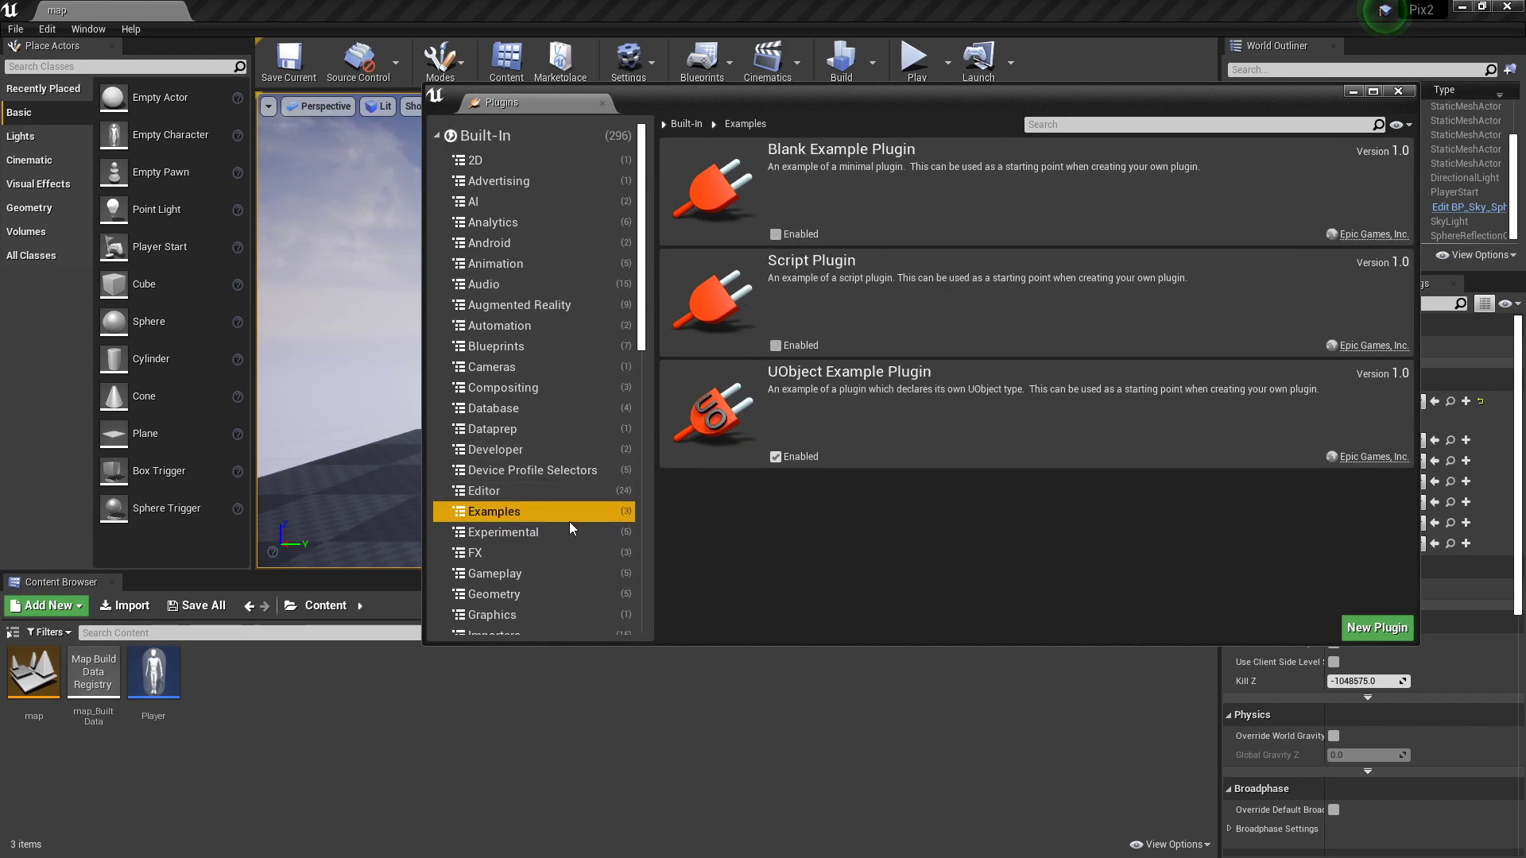
pyautogui.scroll(-2, 546, 418)
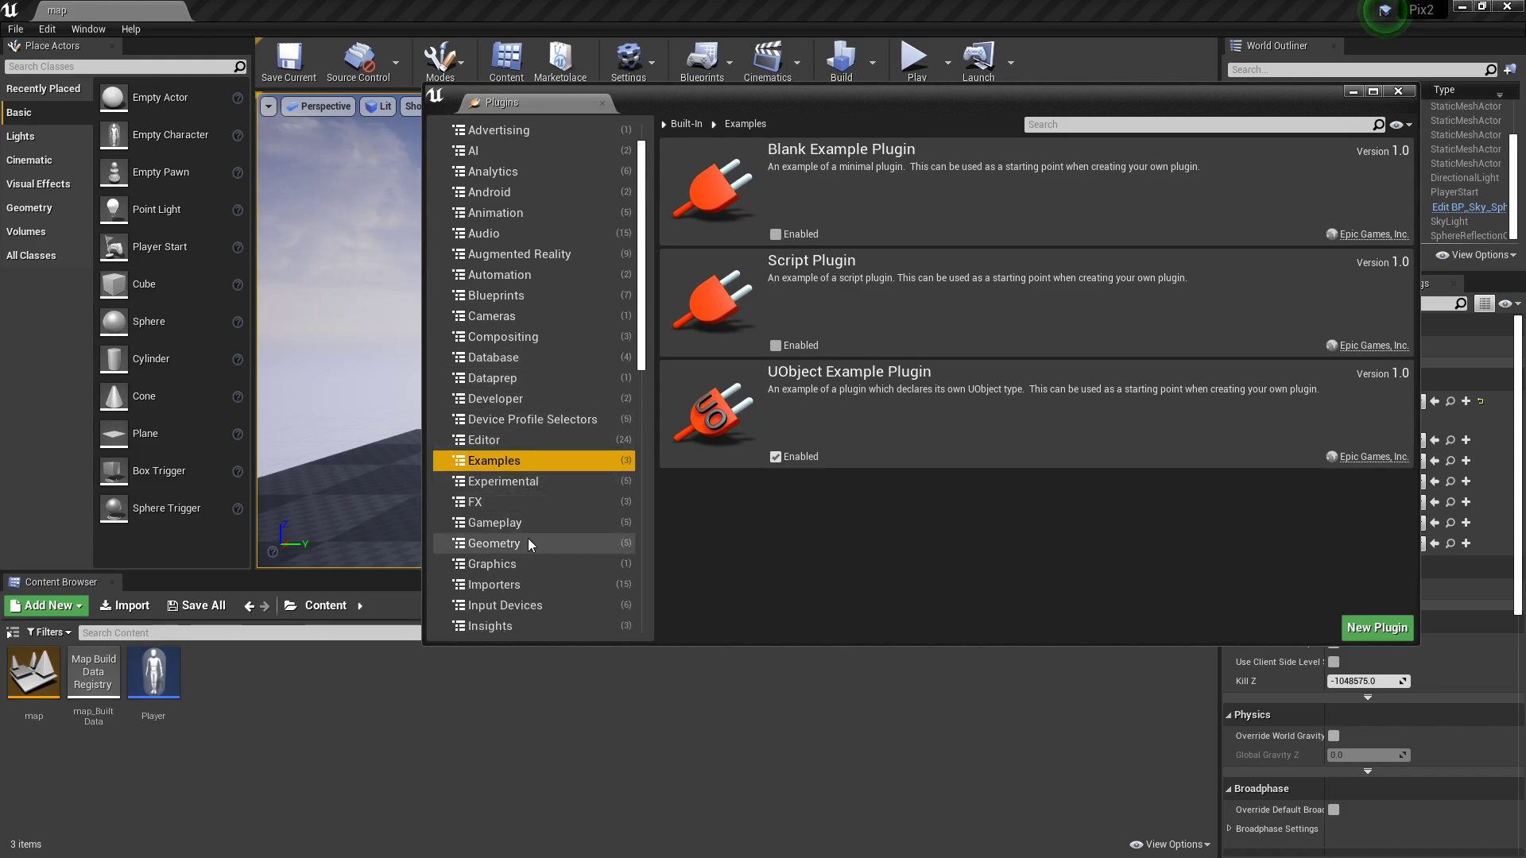
pyautogui.click(528, 566)
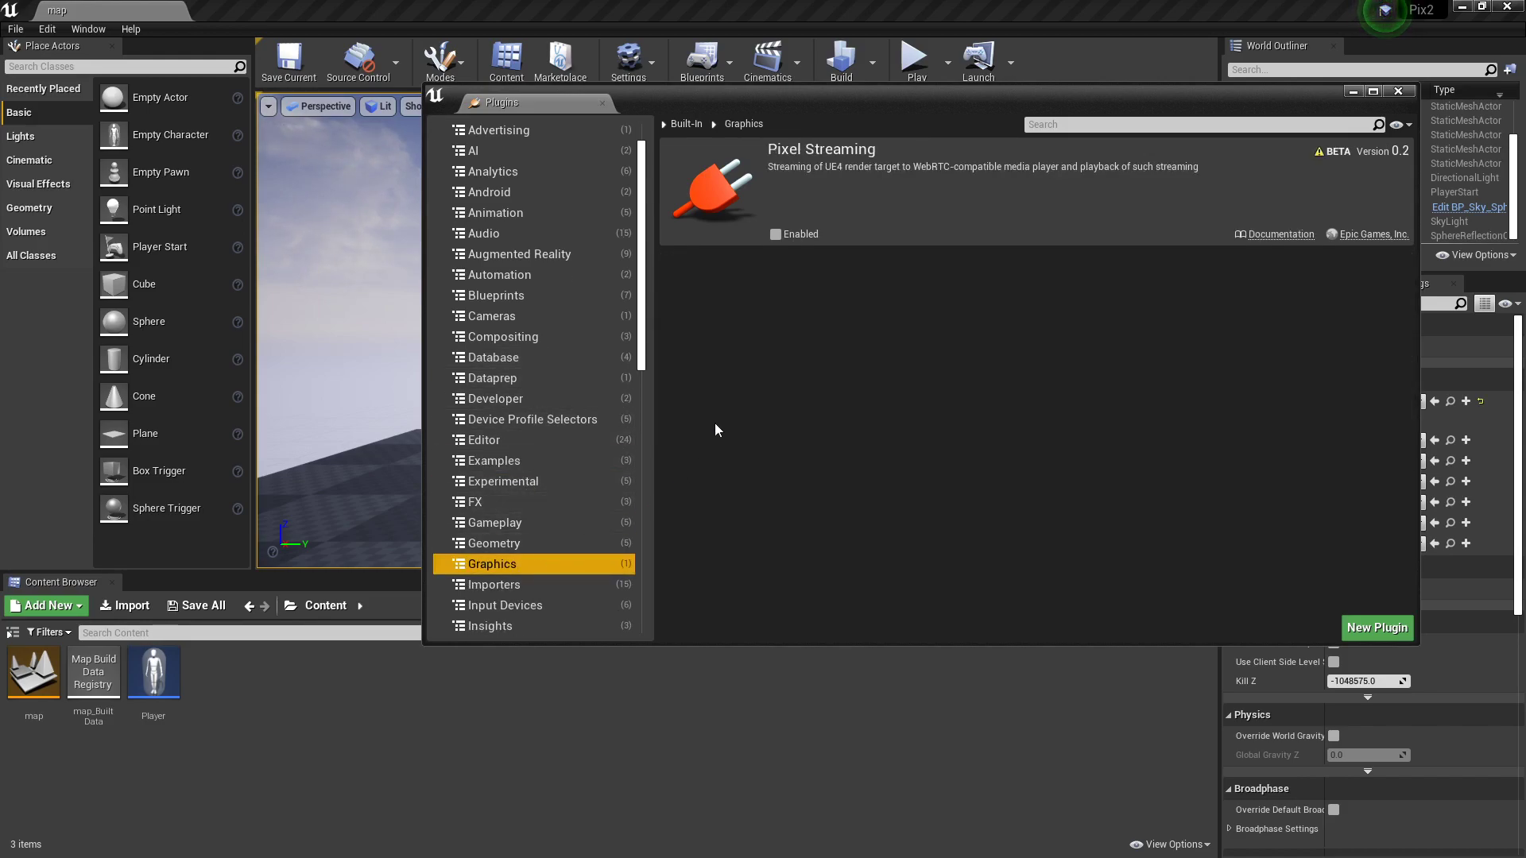
pyautogui.click(775, 235)
pyautogui.click(877, 487)
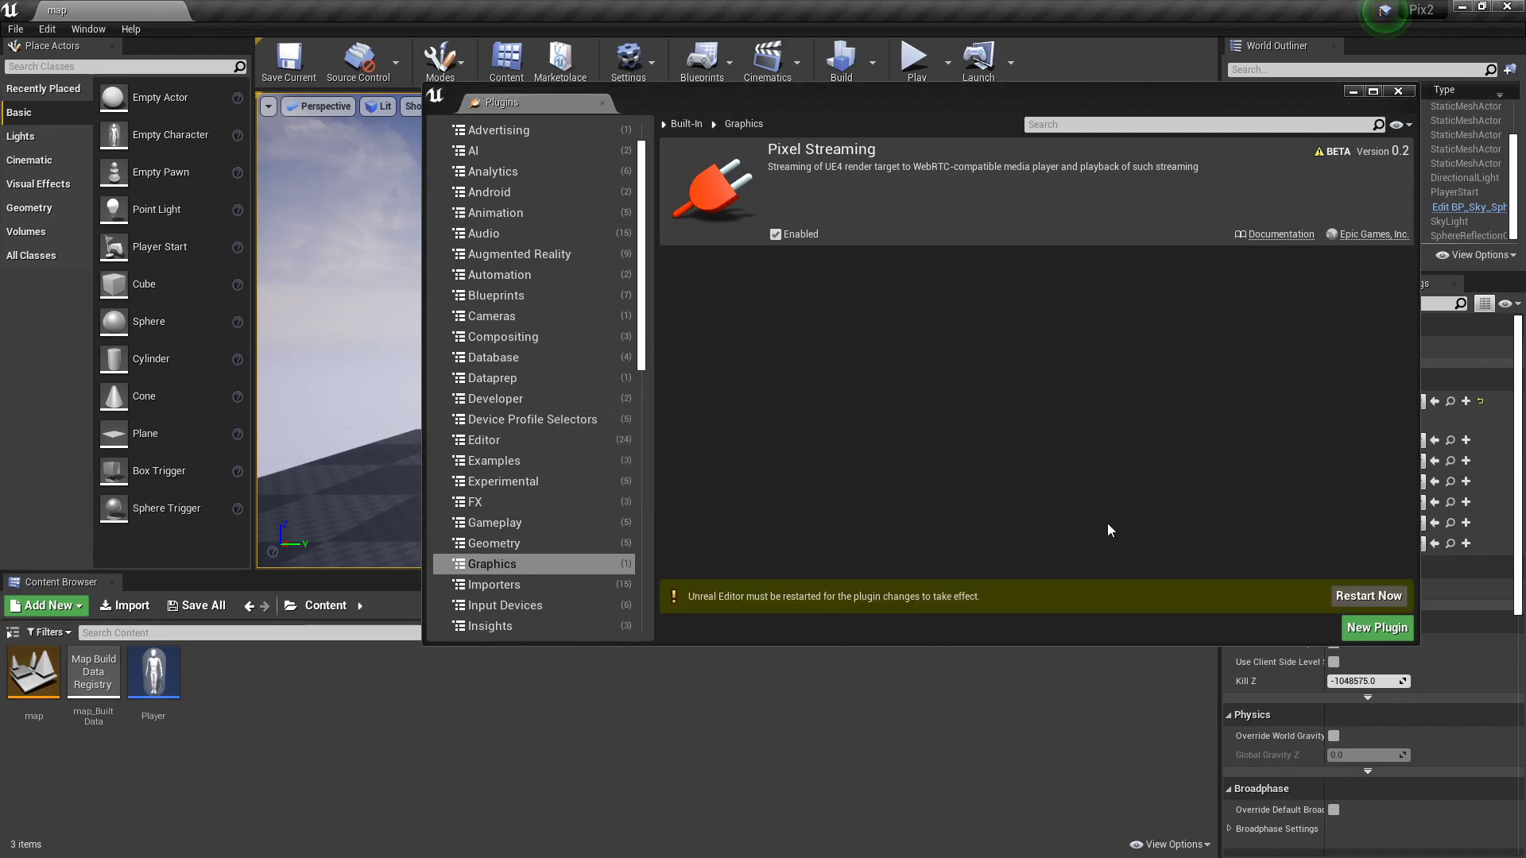
pyautogui.click(1368, 597)
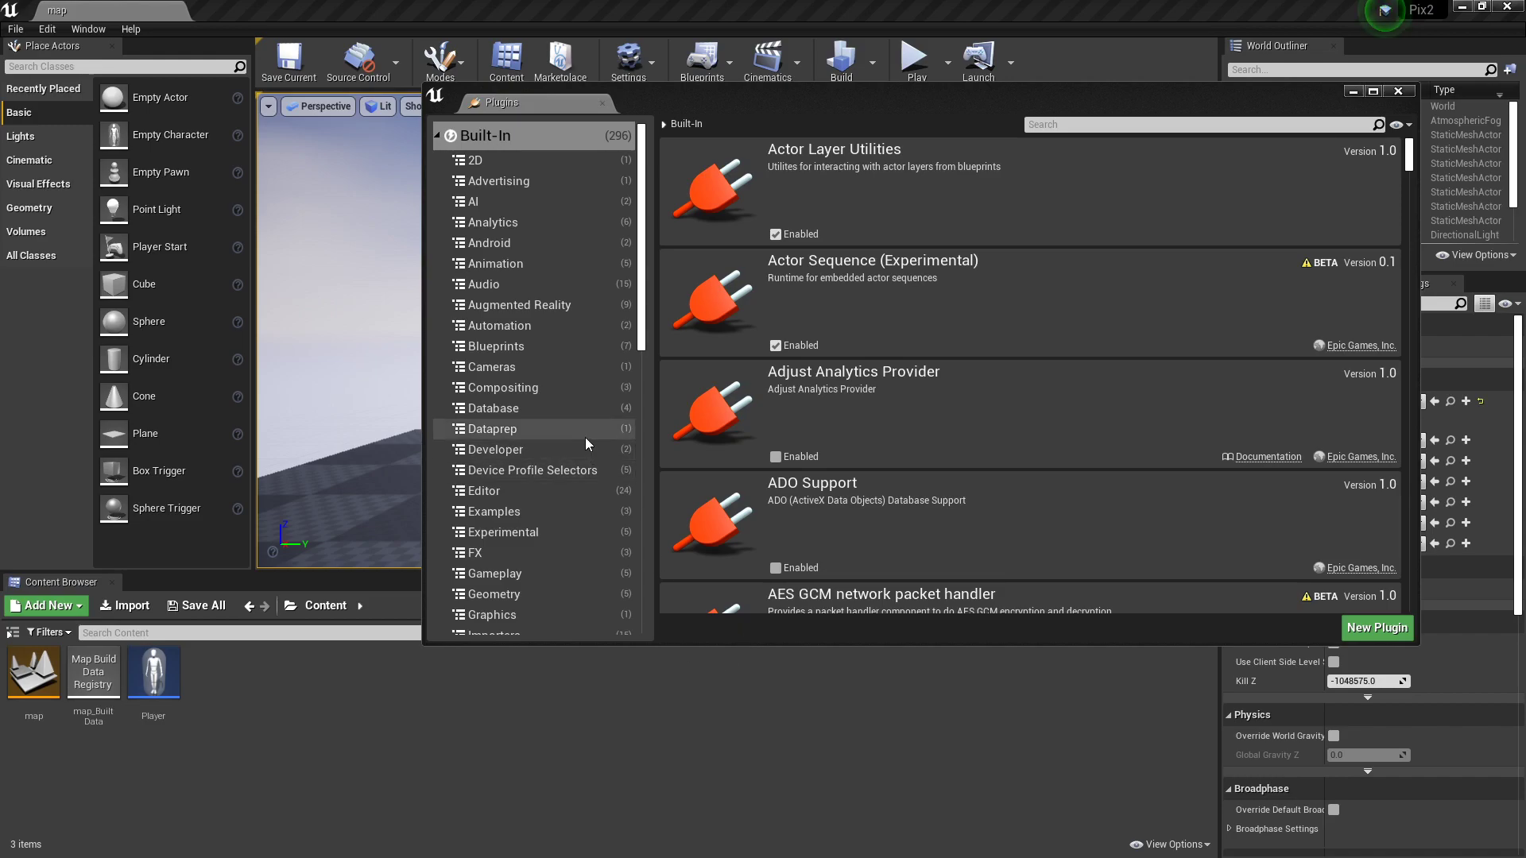
pyautogui.click(546, 616)
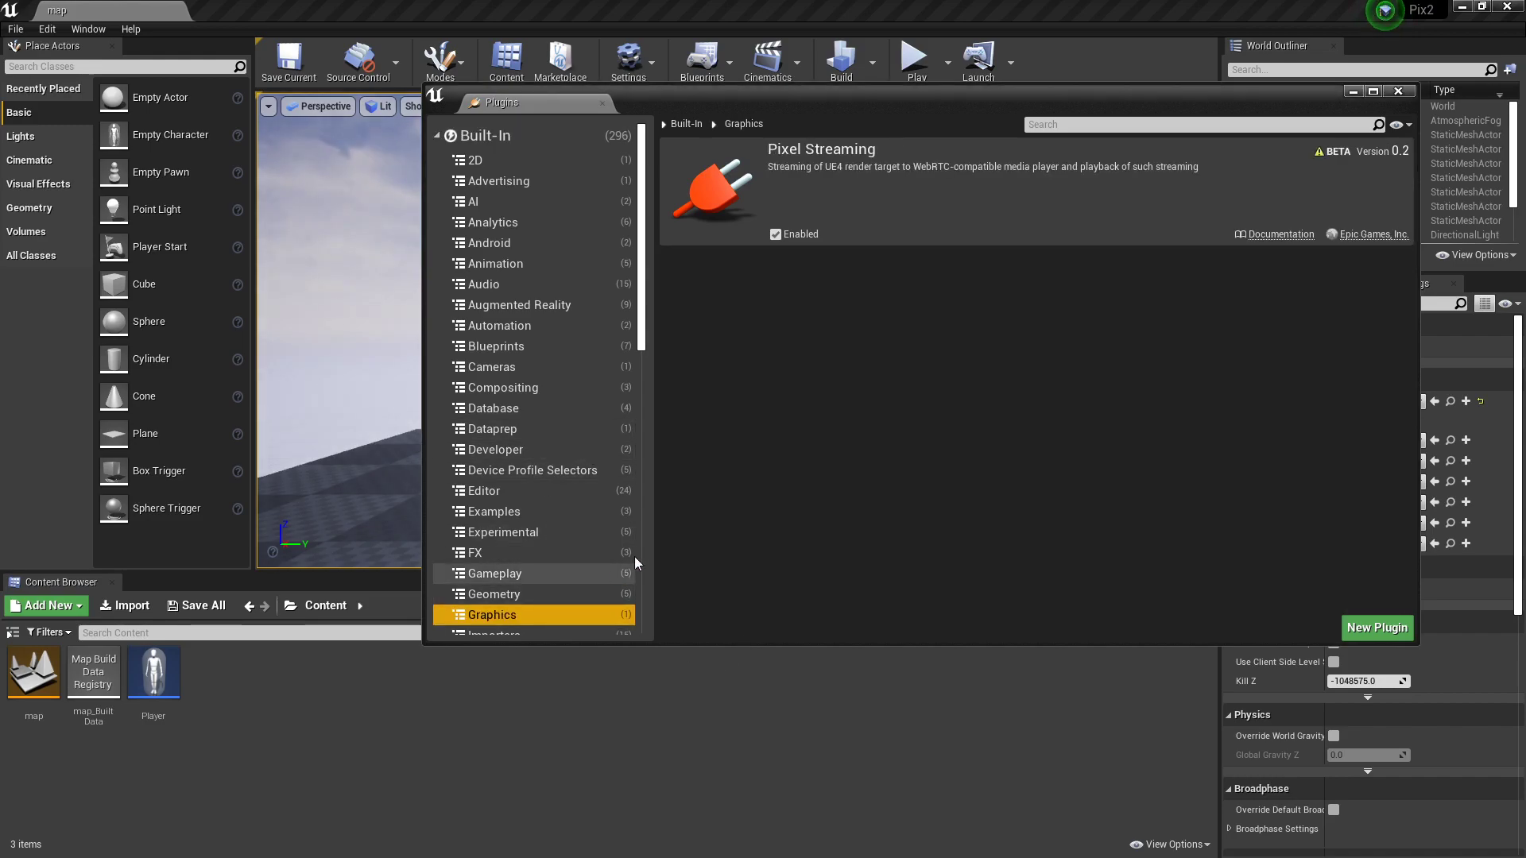
pyautogui.click(1398, 90)
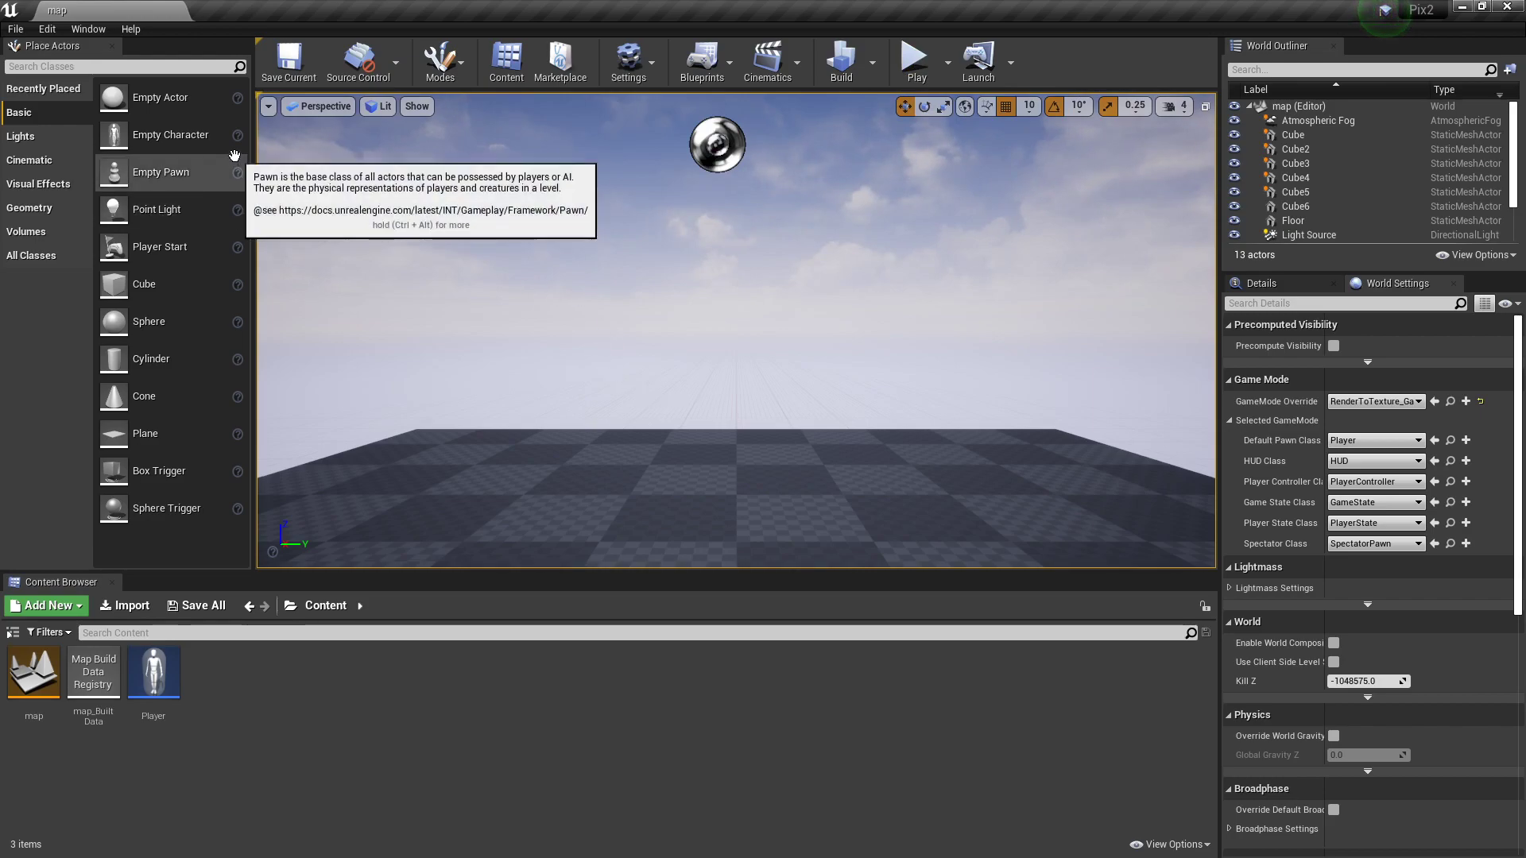
# Step: Open the Level Editor Play preferences and find the launch parameters under Play in Standalone Game
pyautogui.click(53, 34)
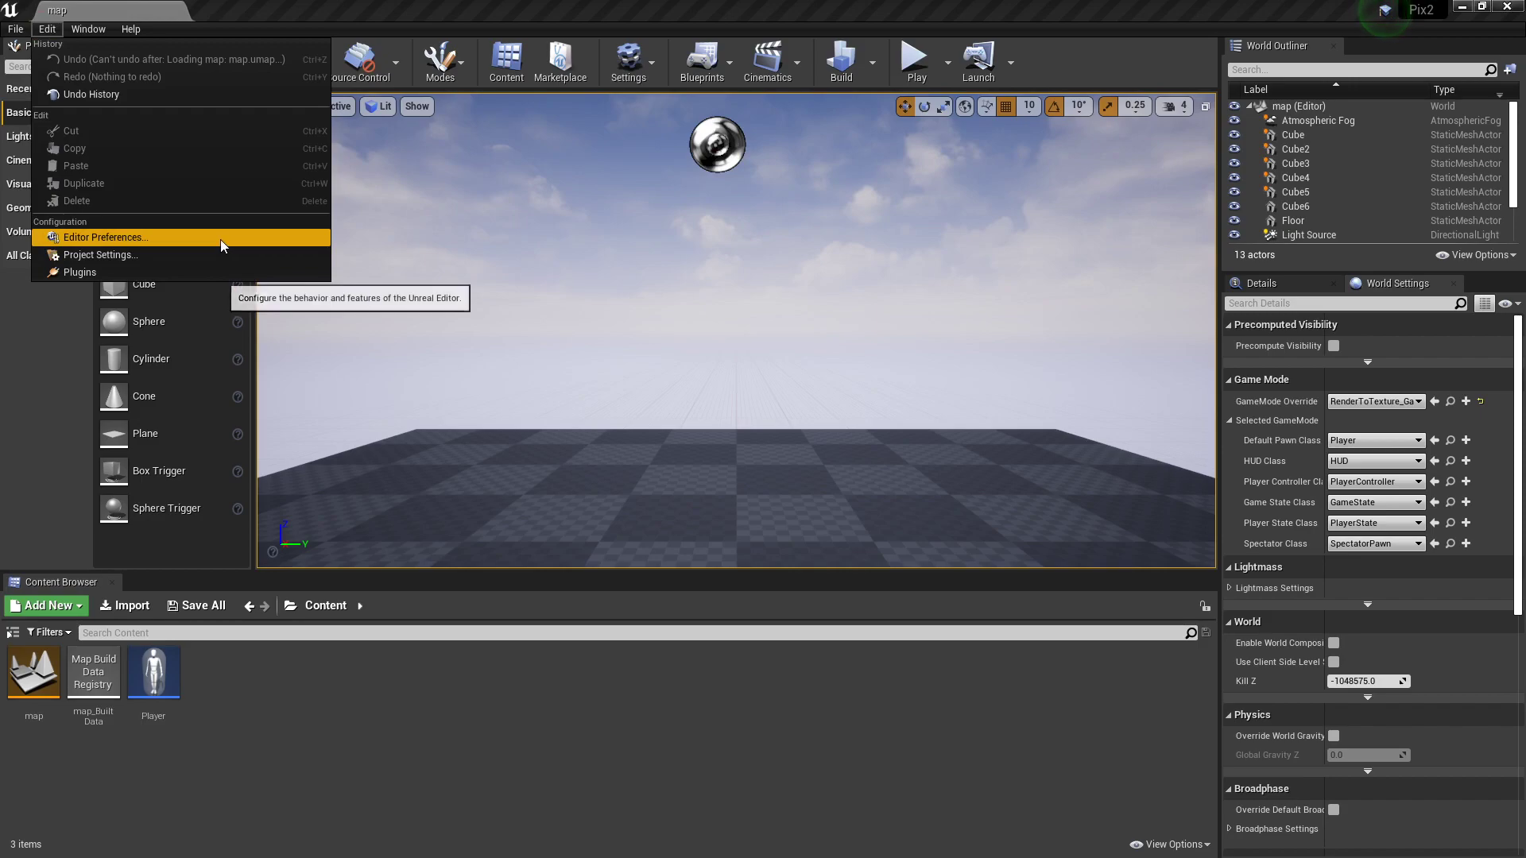
pyautogui.click(221, 240)
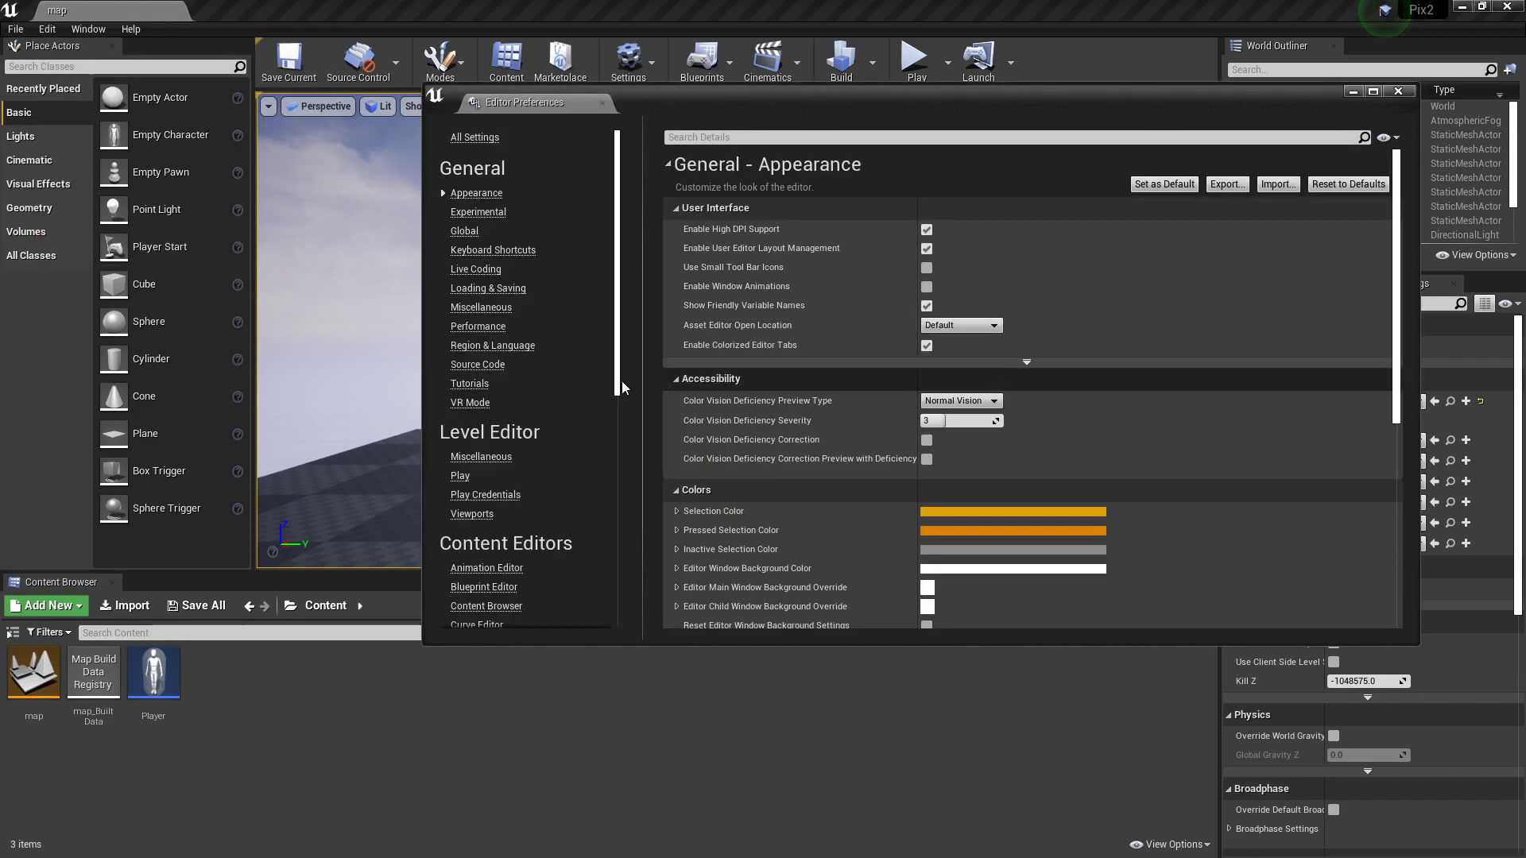
pyautogui.click(461, 476)
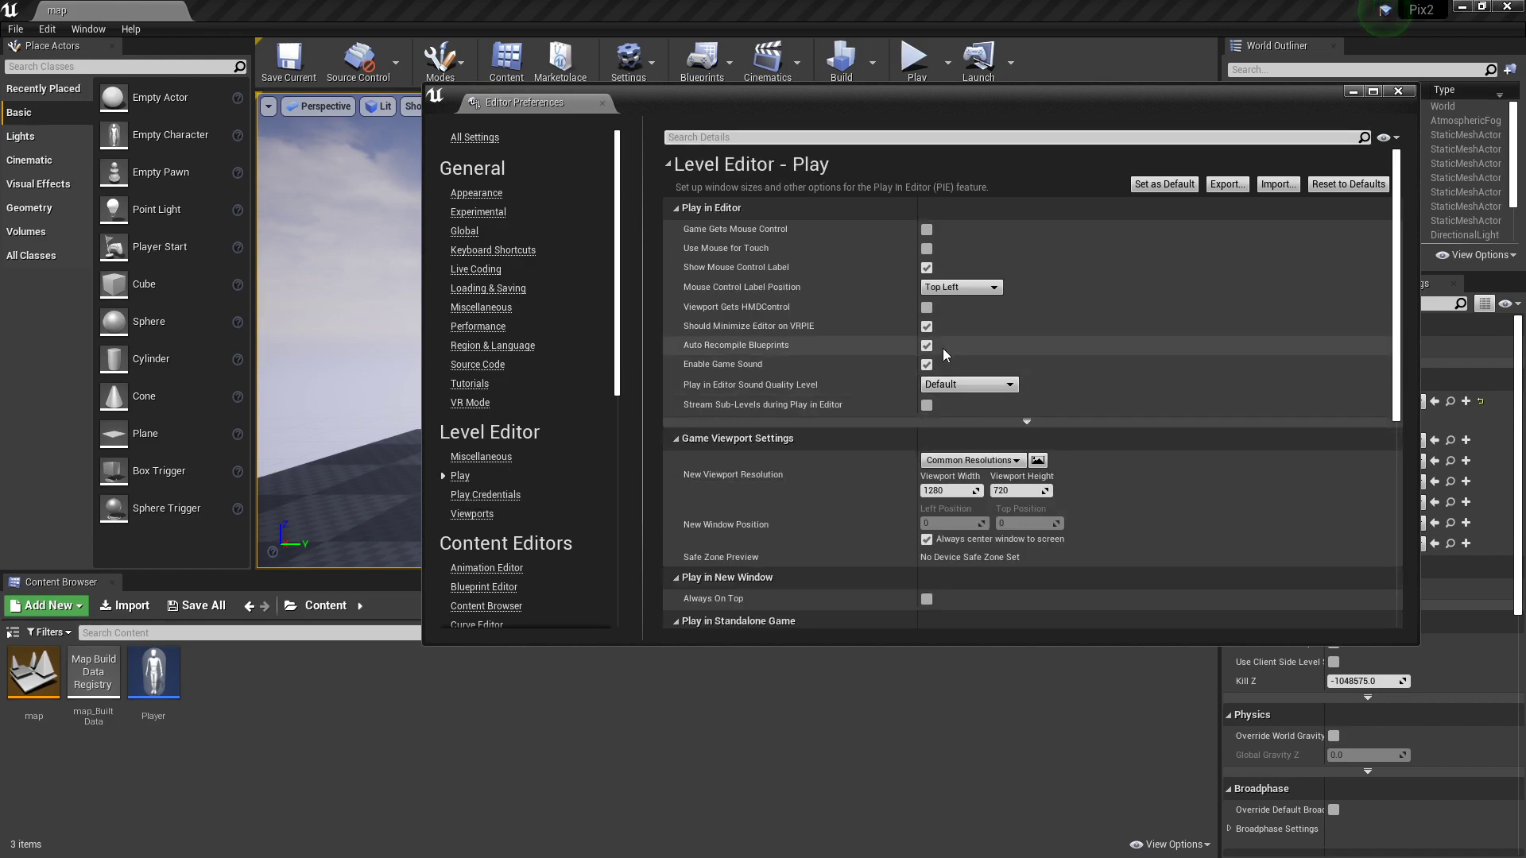
pyautogui.moveTo(1047, 106); pyautogui.dragTo(683, 135)
pyautogui.scroll(-4, 753, 465)
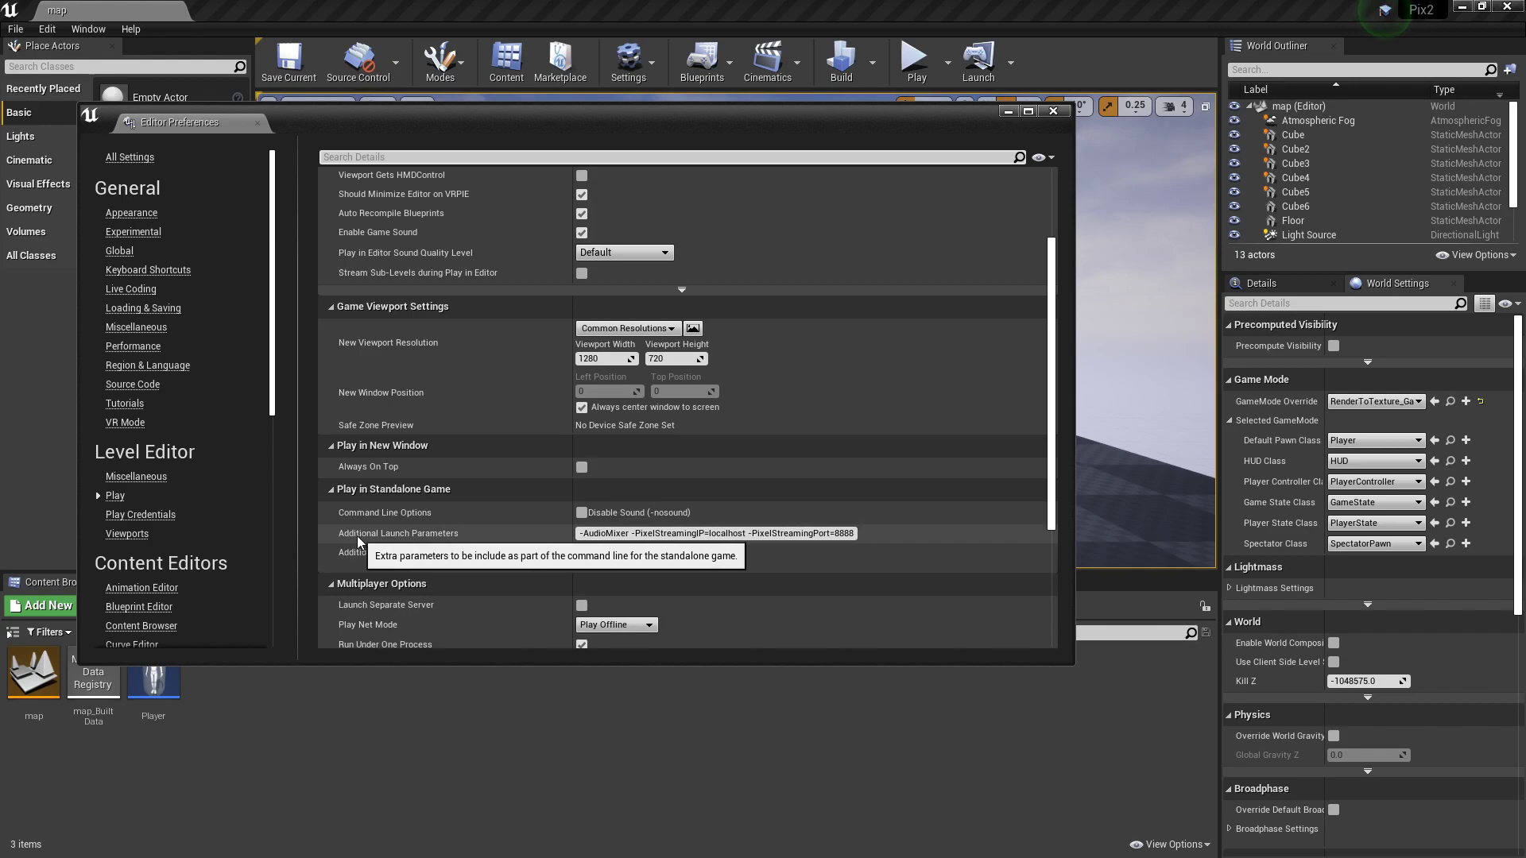
# Step: Examine the audio mixer and pixel streaming flags in Additional Launch Parameters, and close the Editor Preferences
pyautogui.click(579, 535)
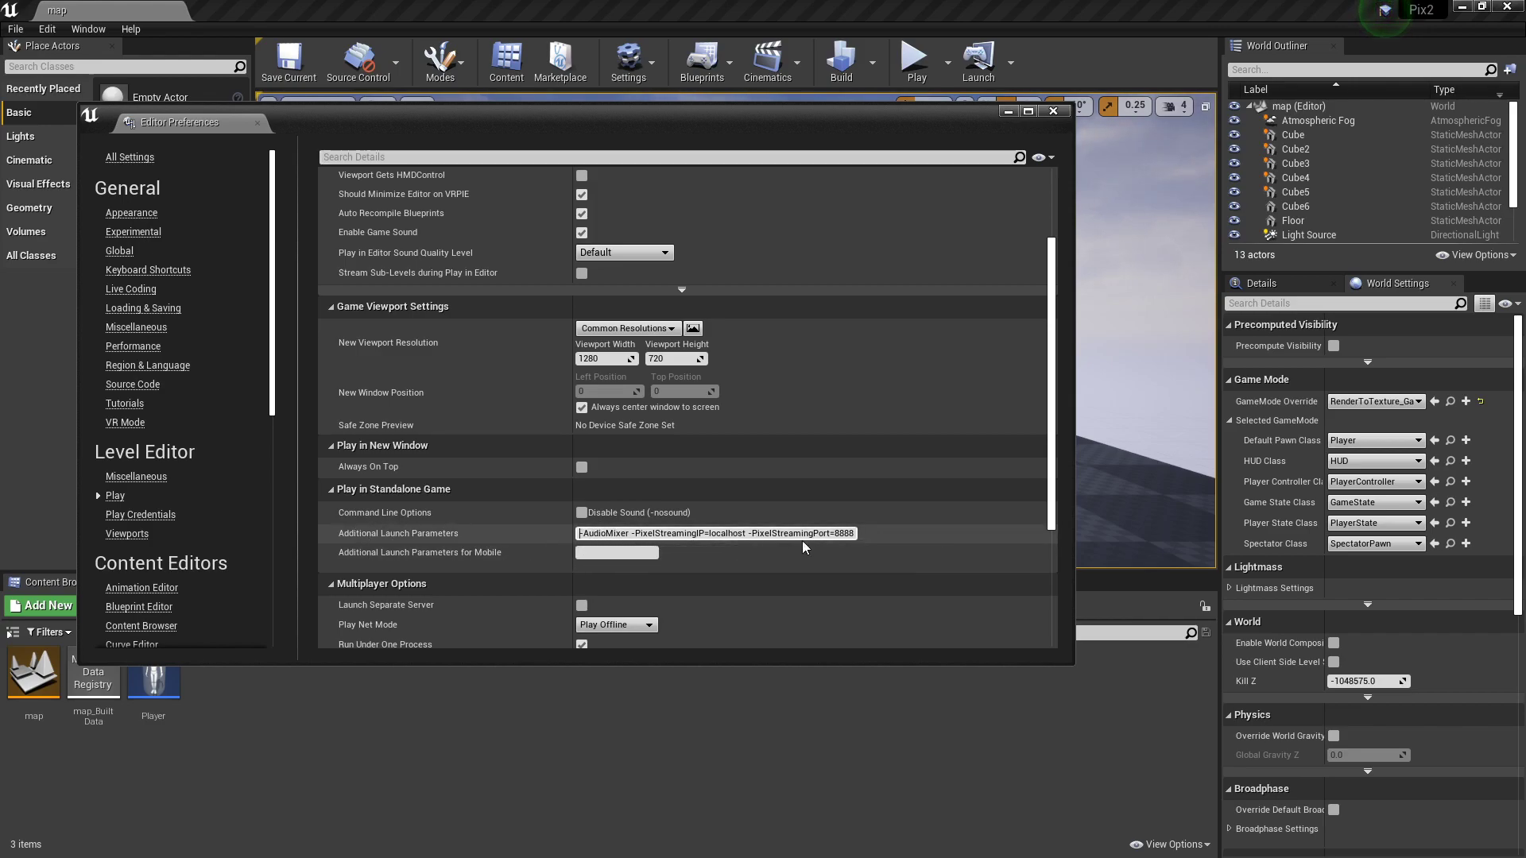
pyautogui.click(855, 534)
pyautogui.moveTo(851, 535); pyautogui.dragTo(577, 534)
pyautogui.click(582, 534)
pyautogui.moveTo(581, 534); pyautogui.dragTo(784, 550)
pyautogui.click(775, 534)
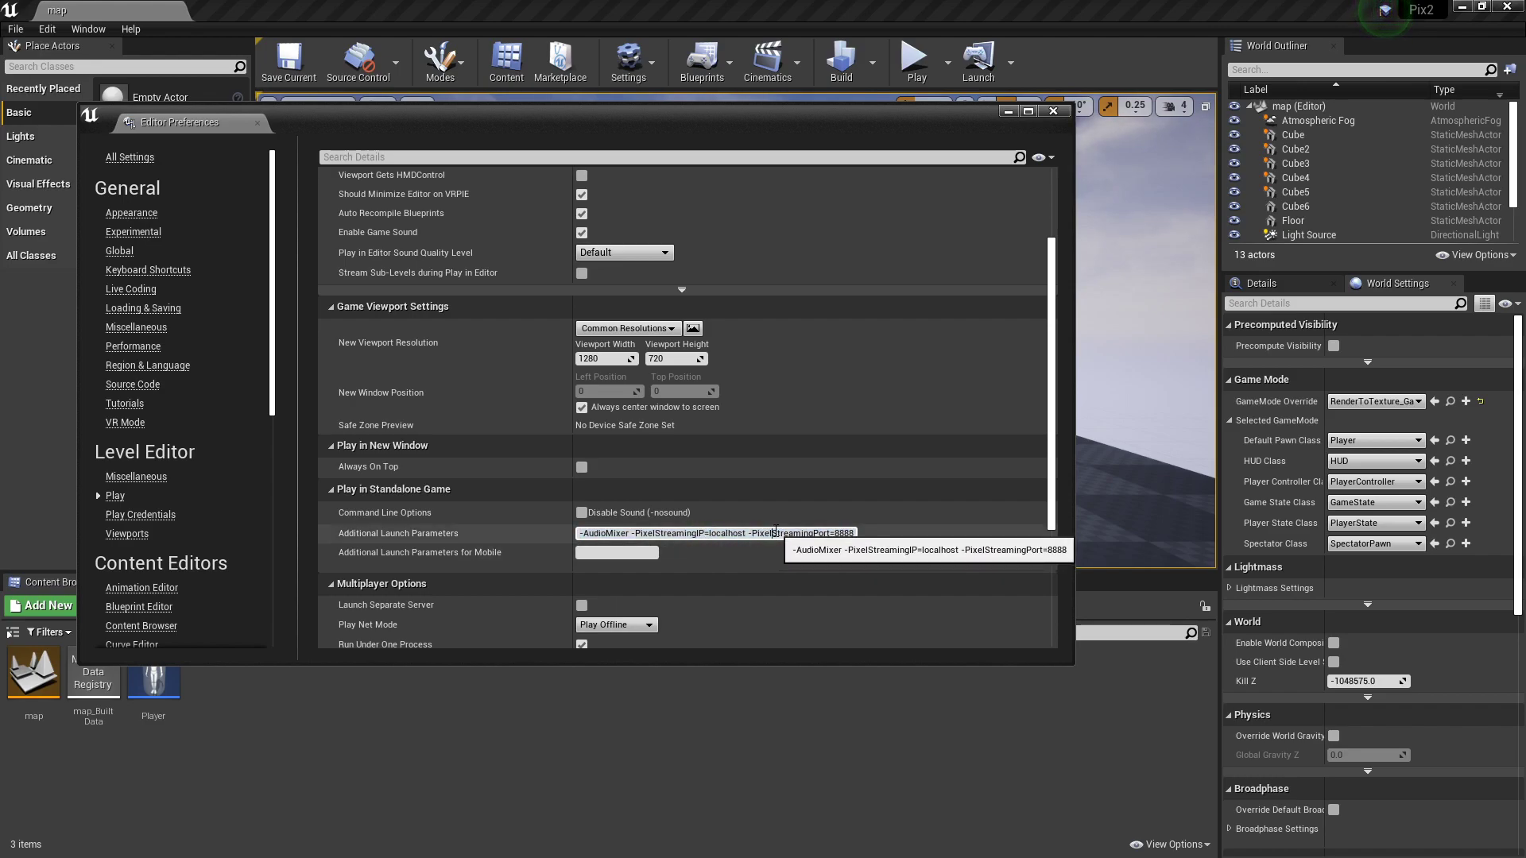
pyautogui.moveTo(686, 535); pyautogui.dragTo(830, 534)
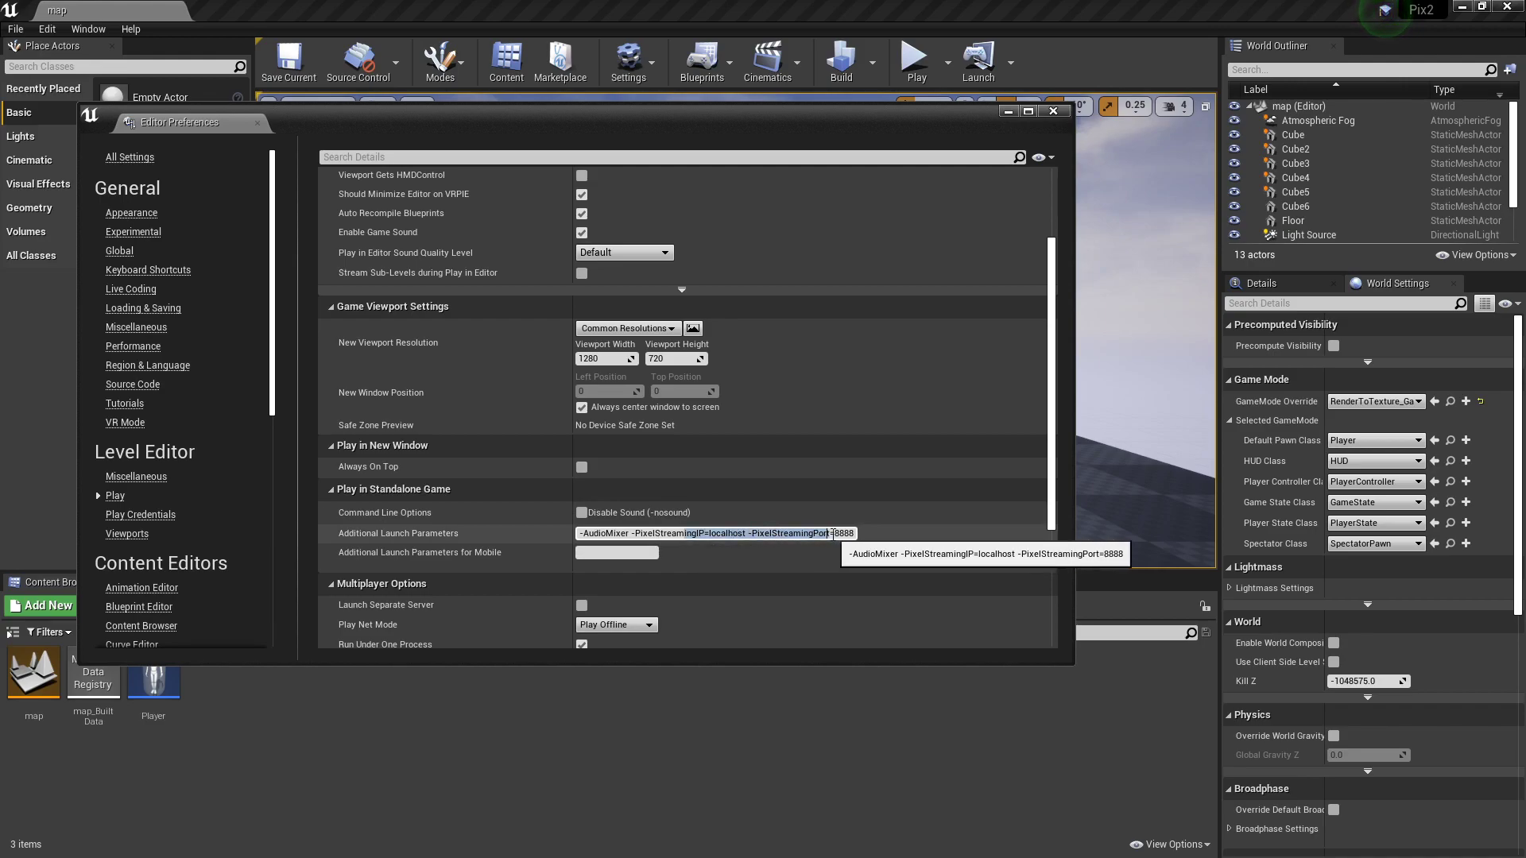
pyautogui.doubleClick(606, 533)
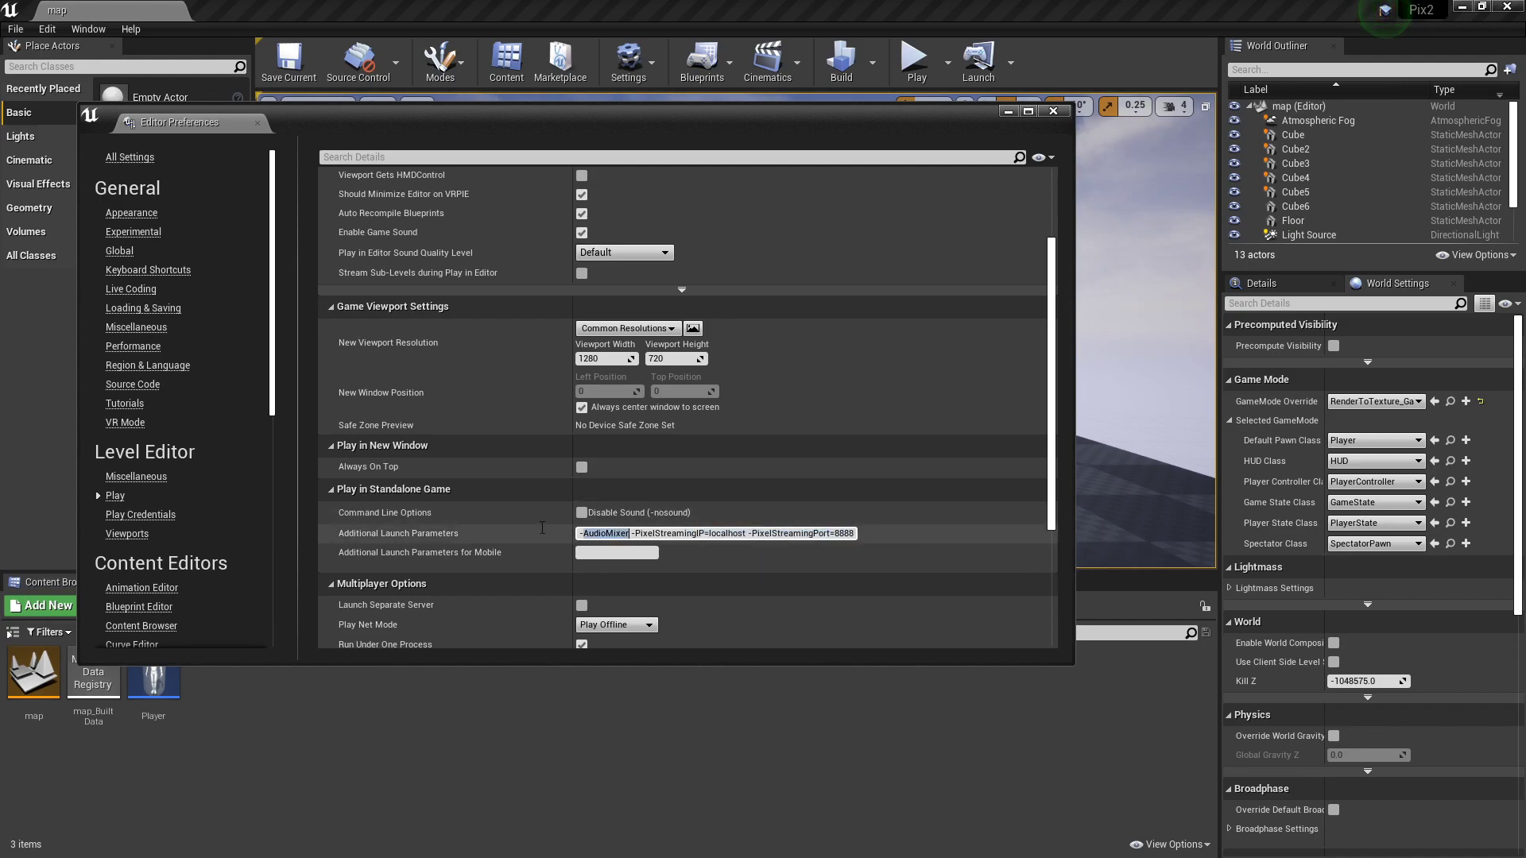
pyautogui.click(1053, 112)
# Step: Package the project for Windows (64-bit) into the Pix2 project folder
pyautogui.click(15, 28)
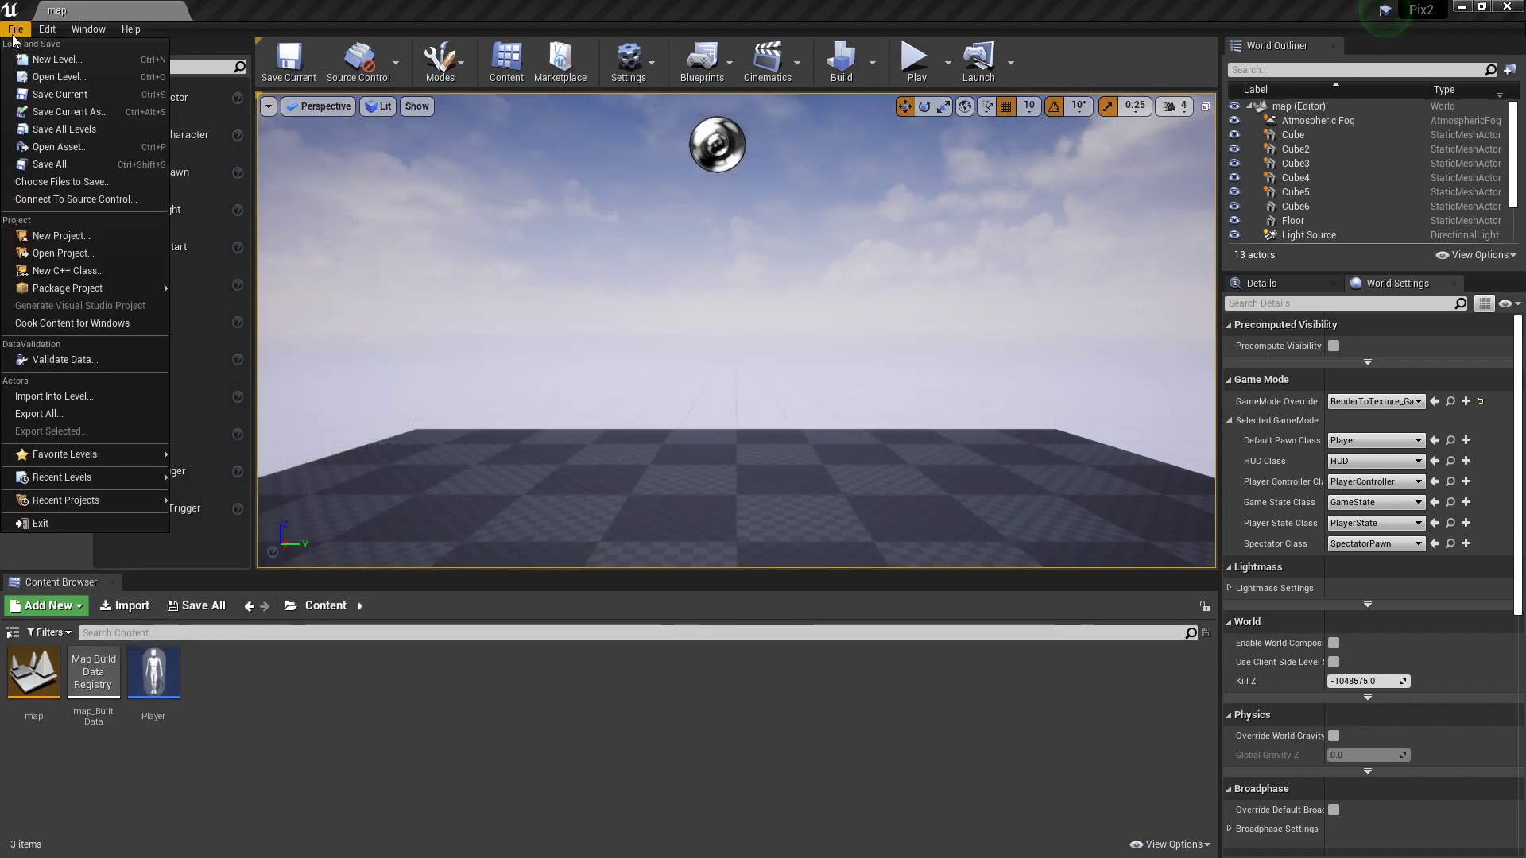
pyautogui.moveTo(104, 287)
pyautogui.click(244, 392)
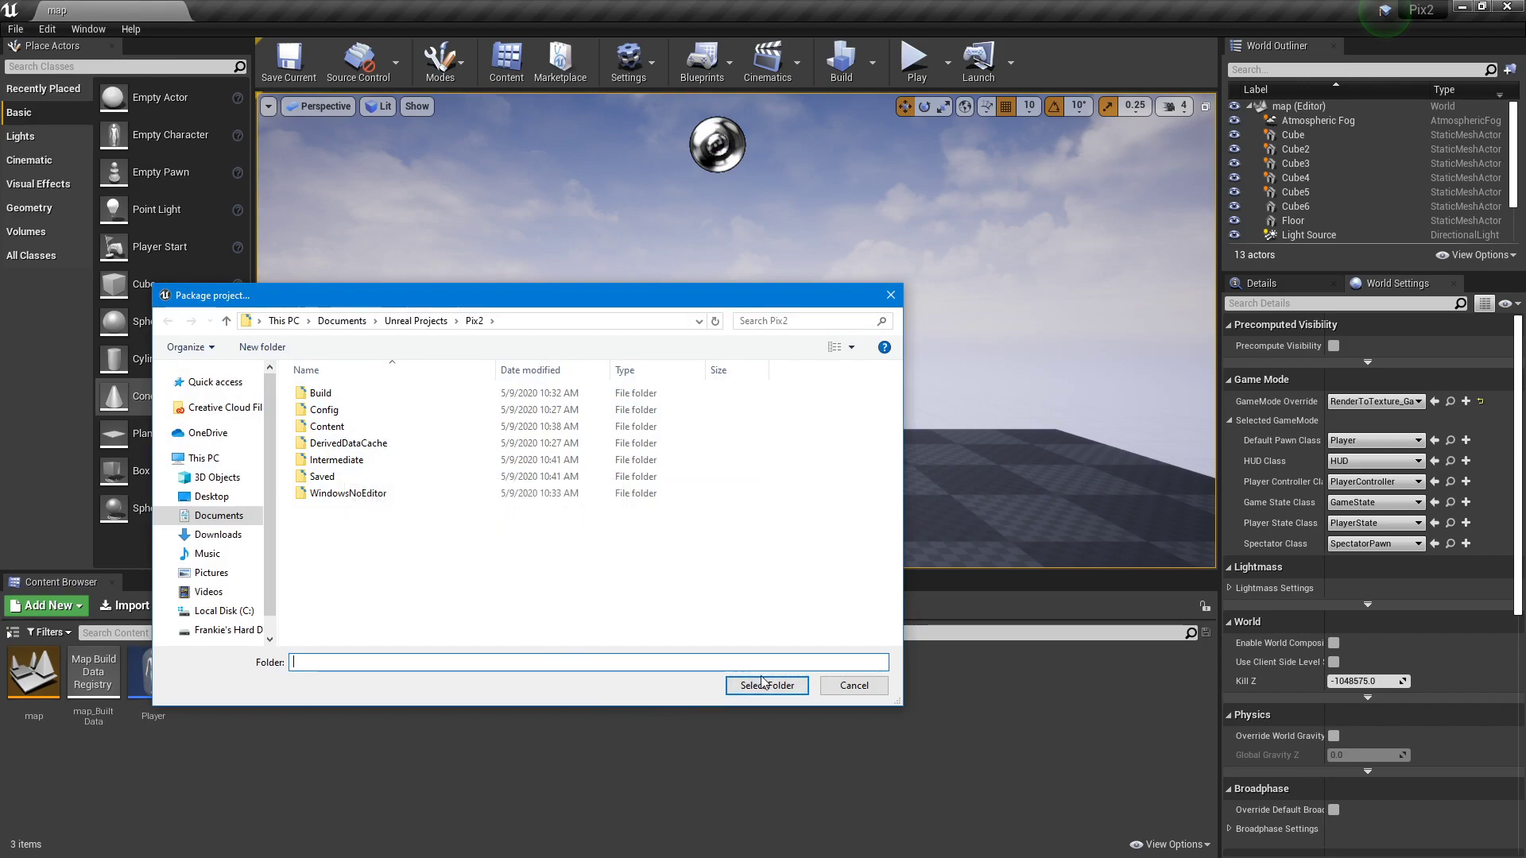
pyautogui.click(768, 687)
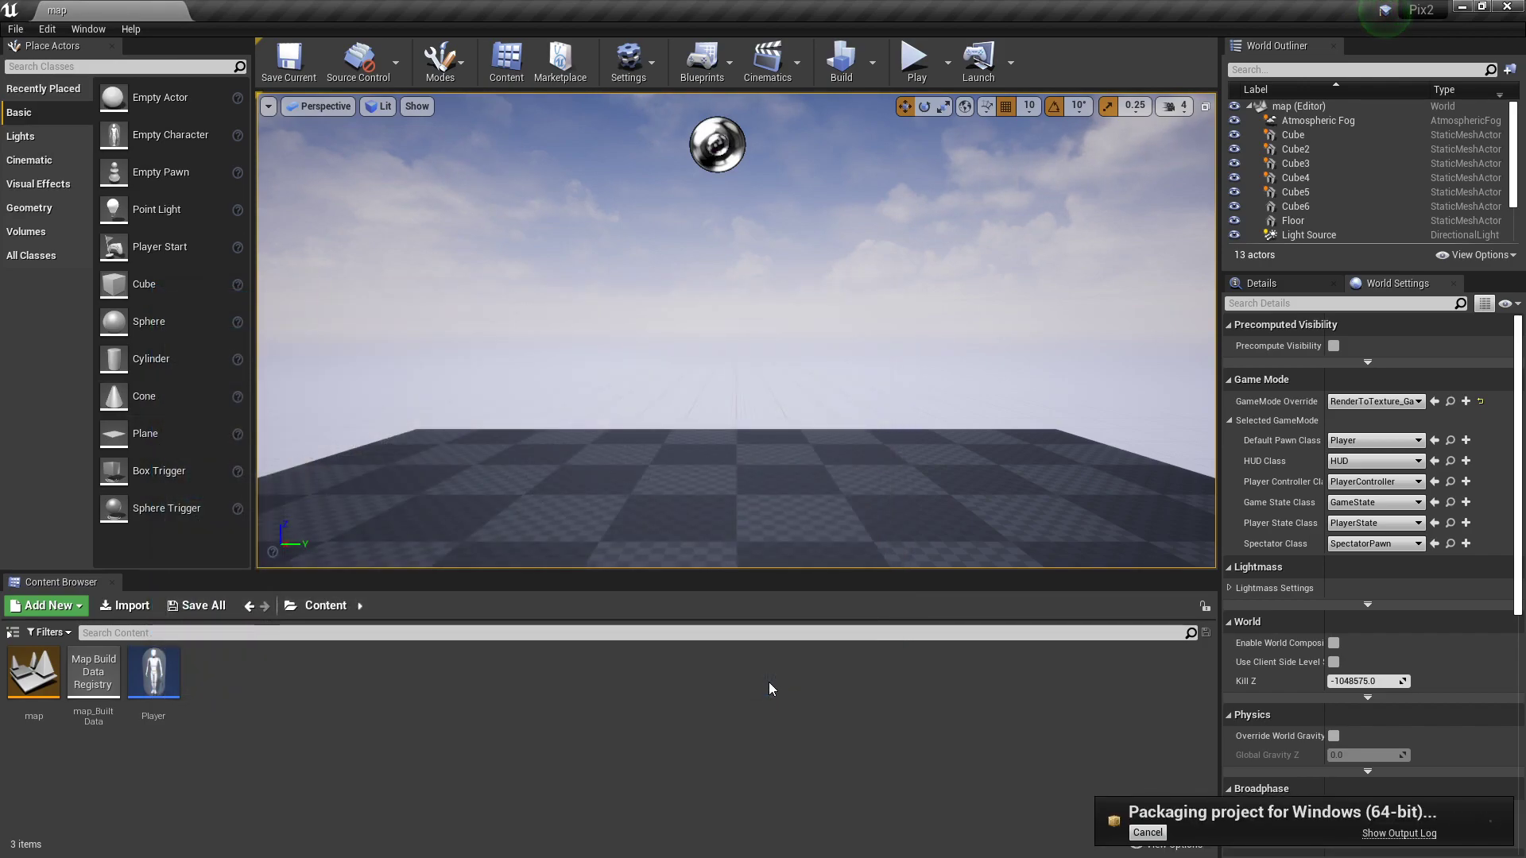
pyautogui.hotkey('alt', 'Tab')
pyautogui.scroll(-5, 452, 345)
pyautogui.scroll(-2, 702, 429)
pyautogui.scroll(2, 702, 421)
pyautogui.scroll(-5, 421, 358)
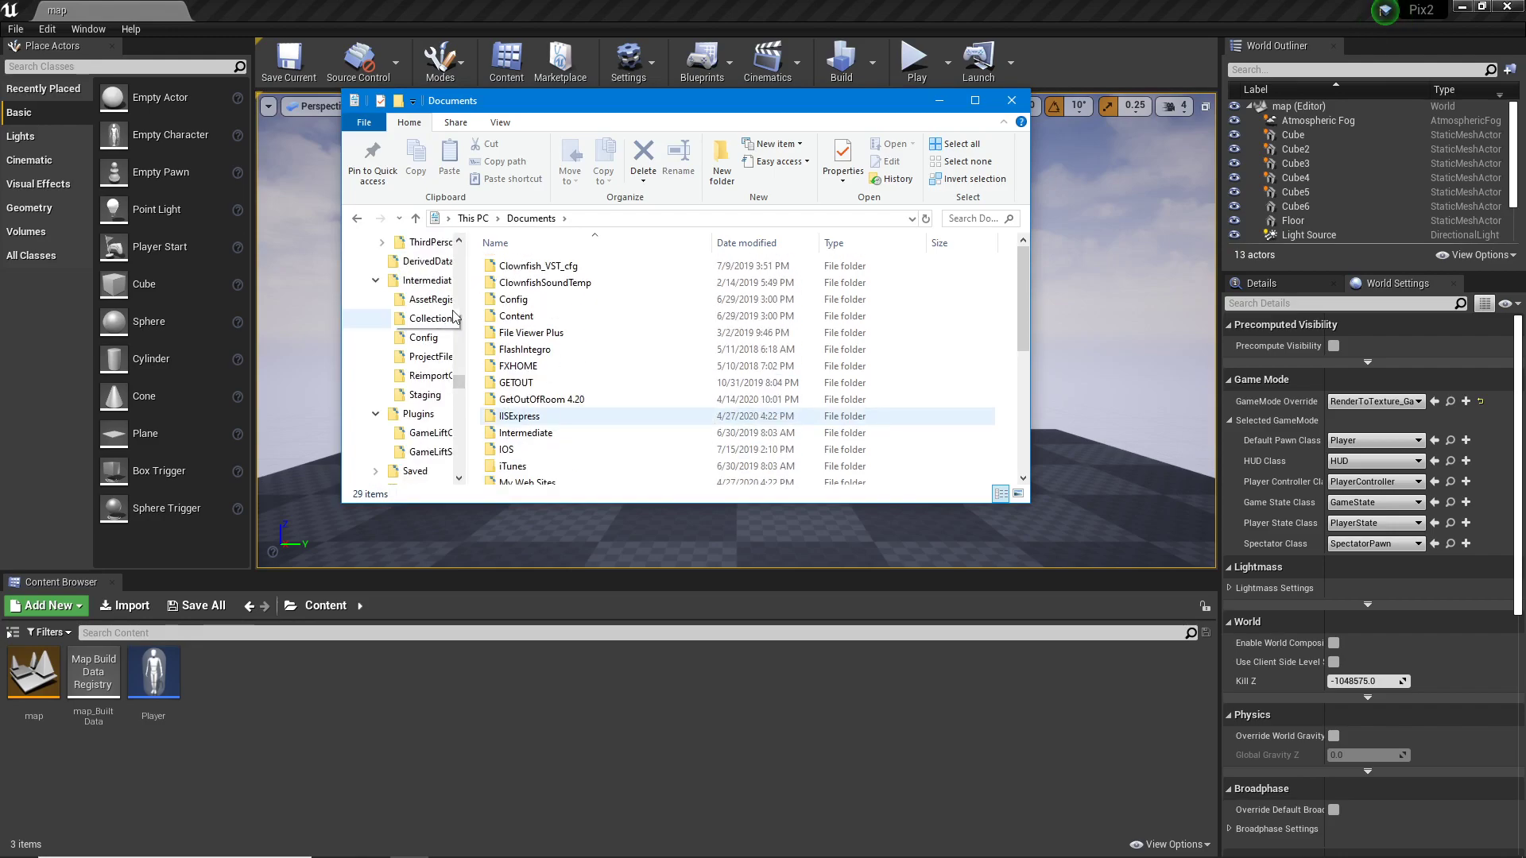
pyautogui.scroll(-10, 425, 358)
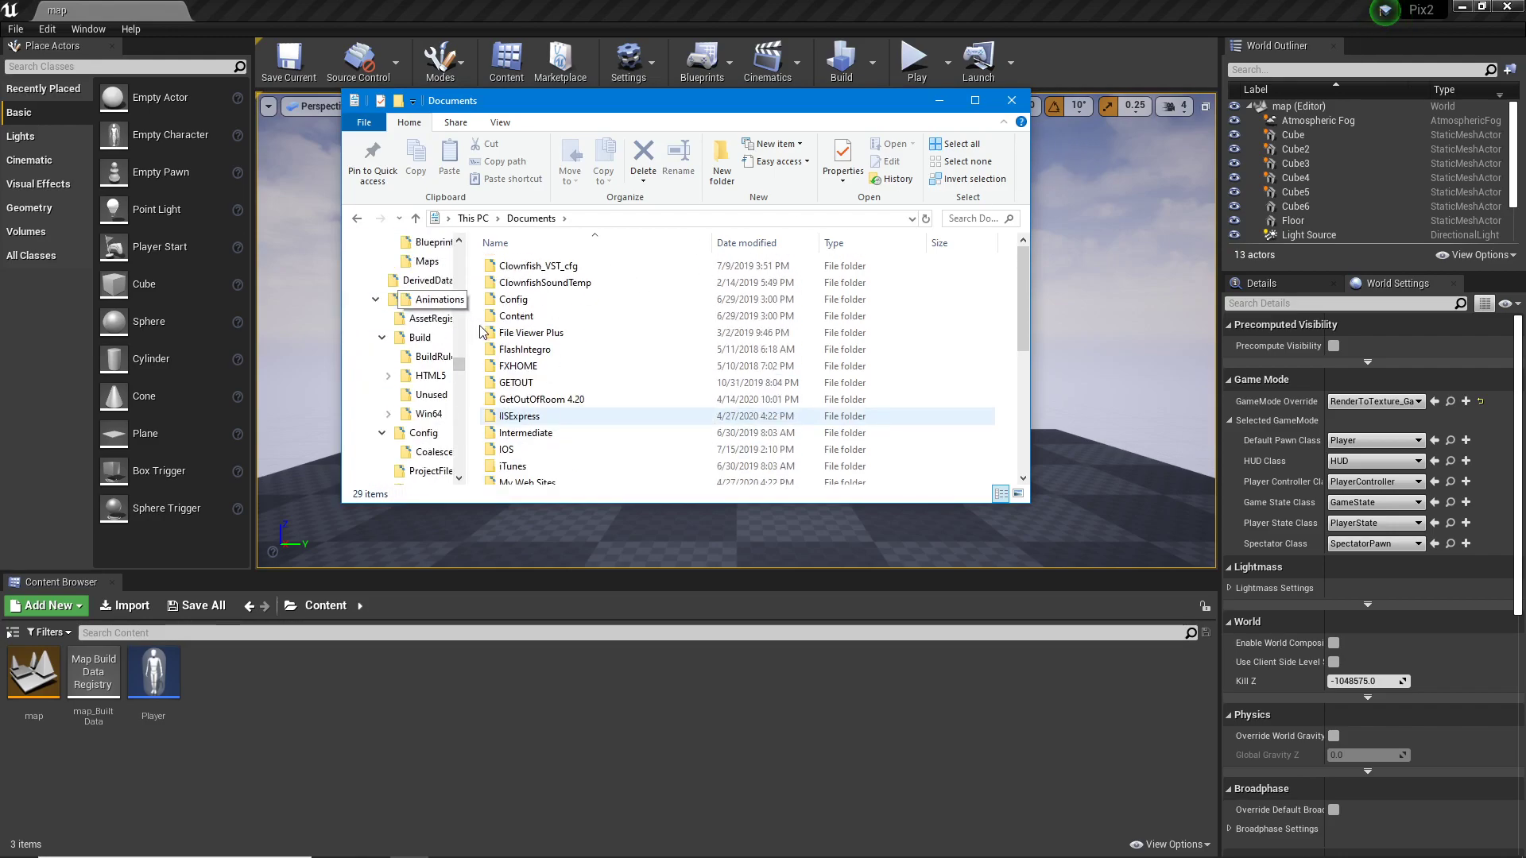
pyautogui.click(425, 395)
pyautogui.scroll(10, 425, 358)
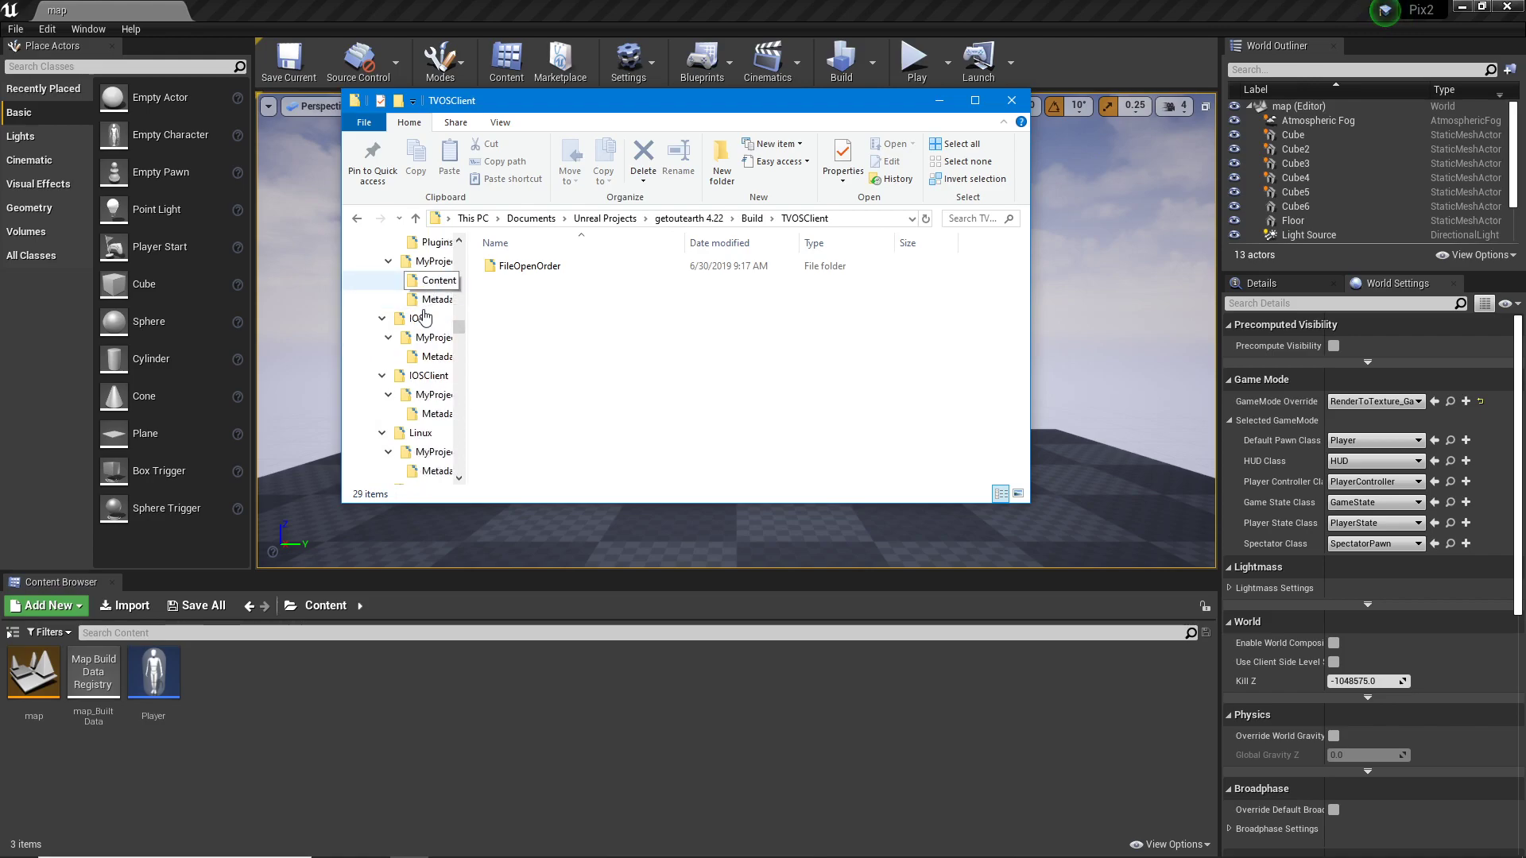
pyautogui.click(1011, 100)
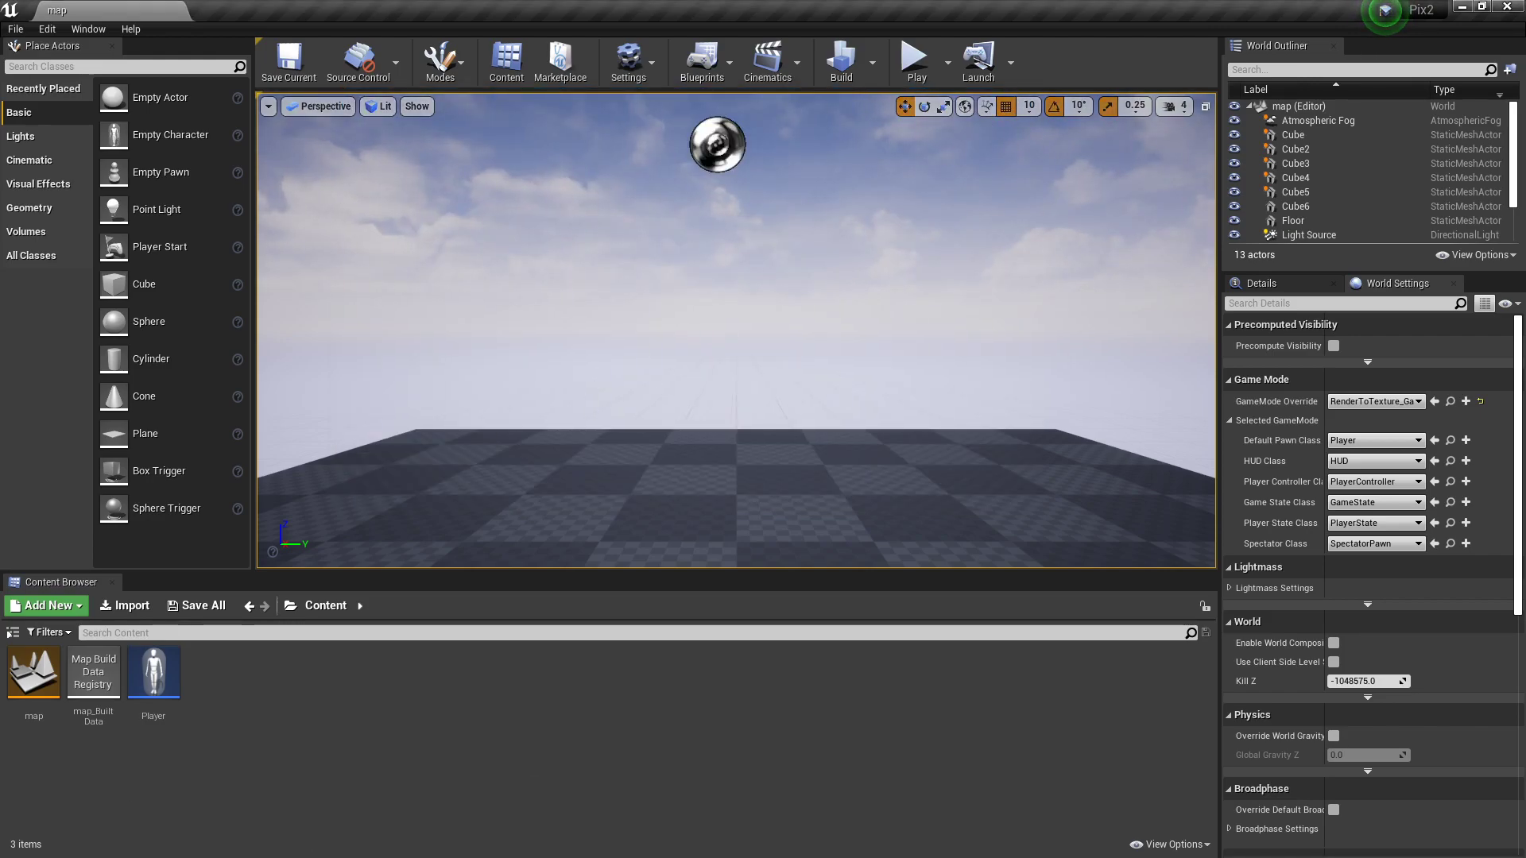
# Step: In File Explorer, browse to Documents > Unreal Projects > Pix2 > WindowsNoEditor and delete the existing Pix2.exe shortcut
pyautogui.press('super+e')
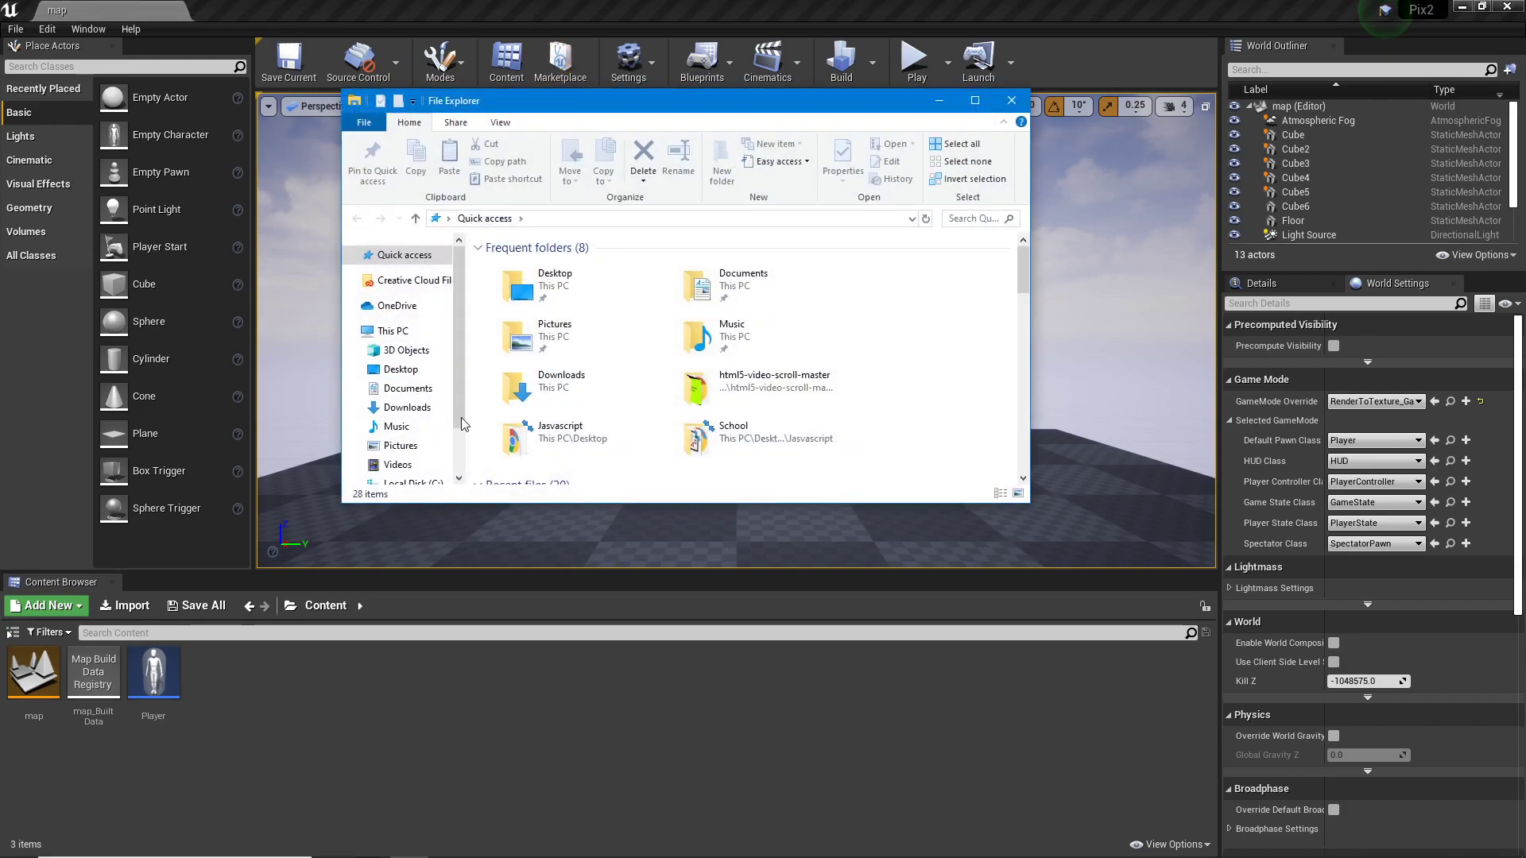
pyautogui.click(409, 388)
pyautogui.scroll(-4, 613, 332)
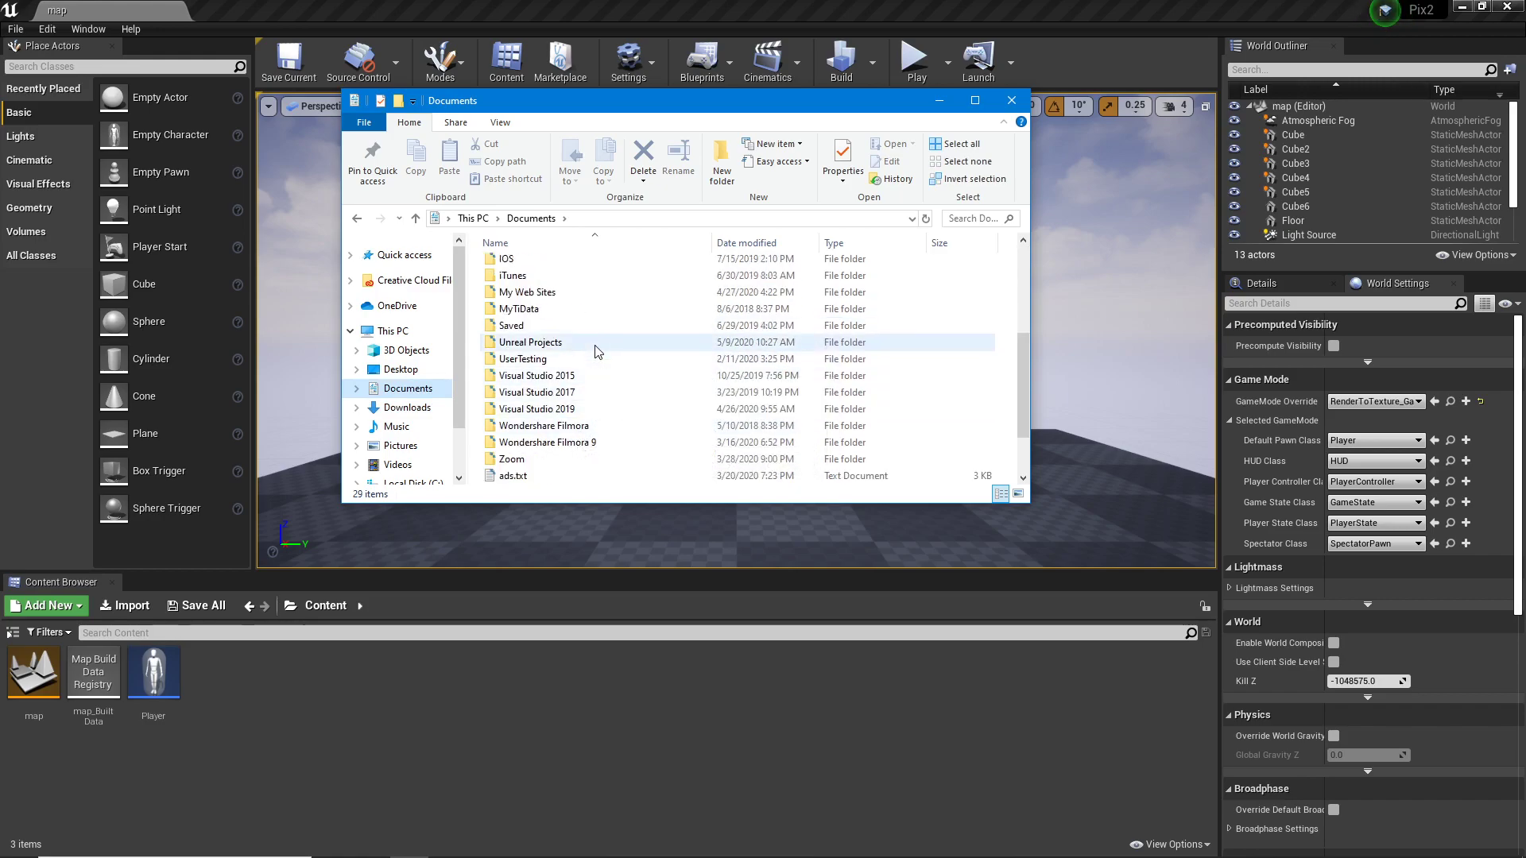
pyautogui.doubleClick(593, 344)
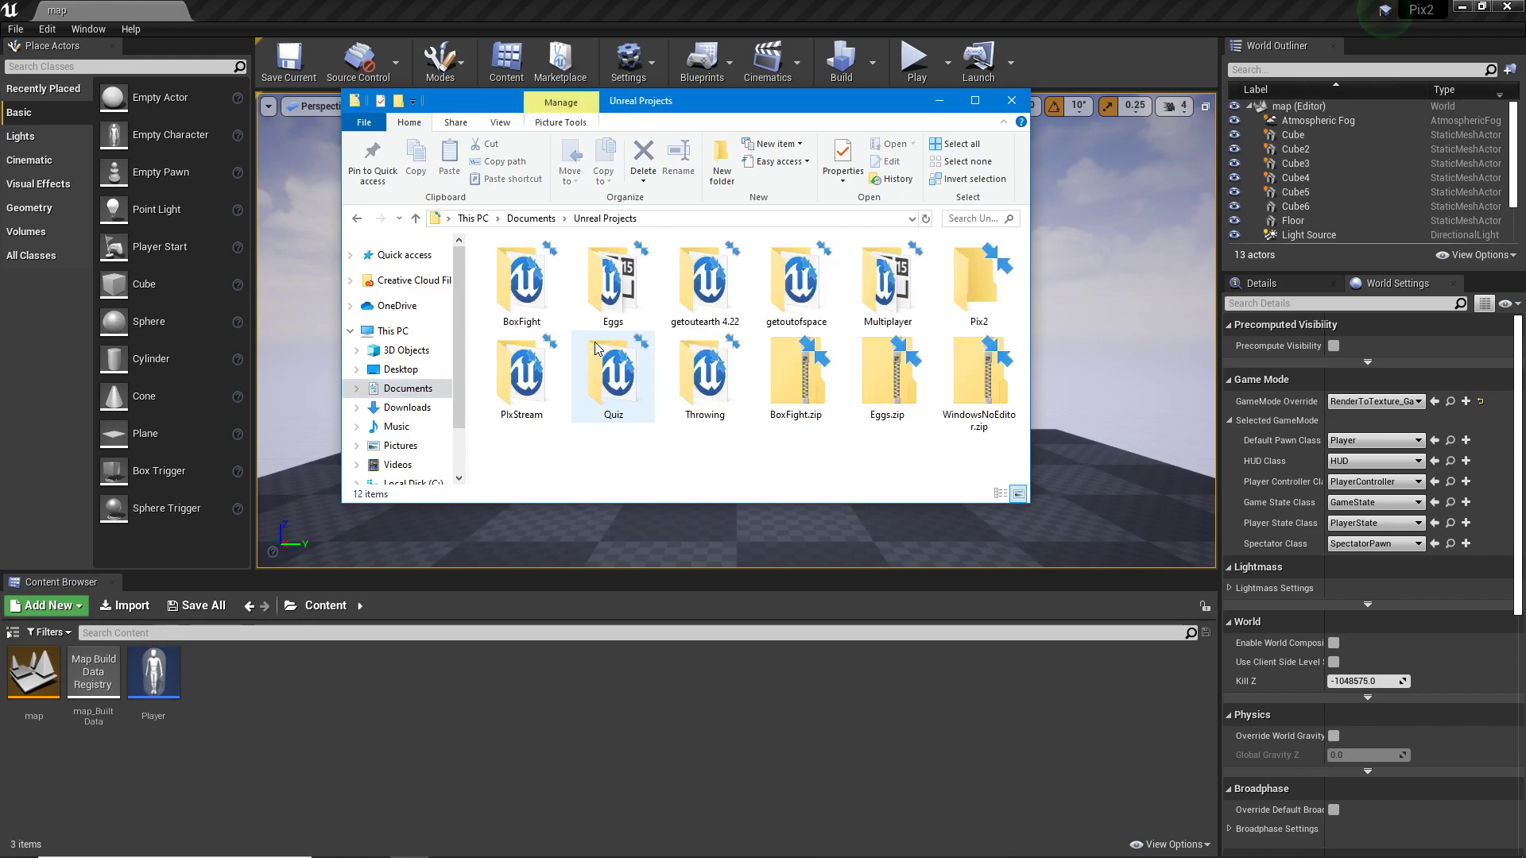
pyautogui.doubleClick(980, 284)
pyautogui.doubleClick(580, 384)
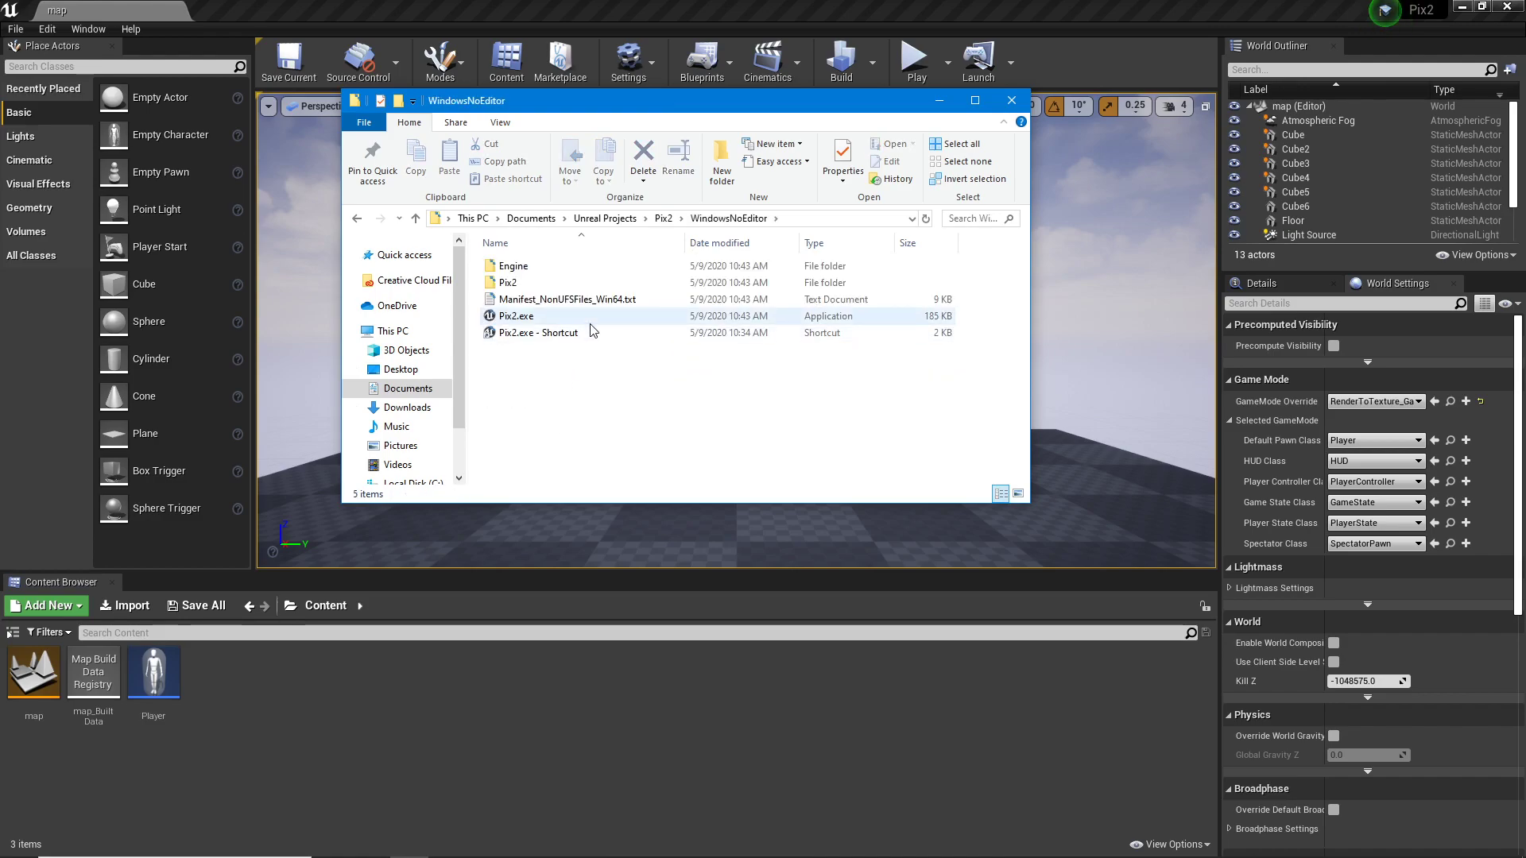
pyautogui.click(586, 337)
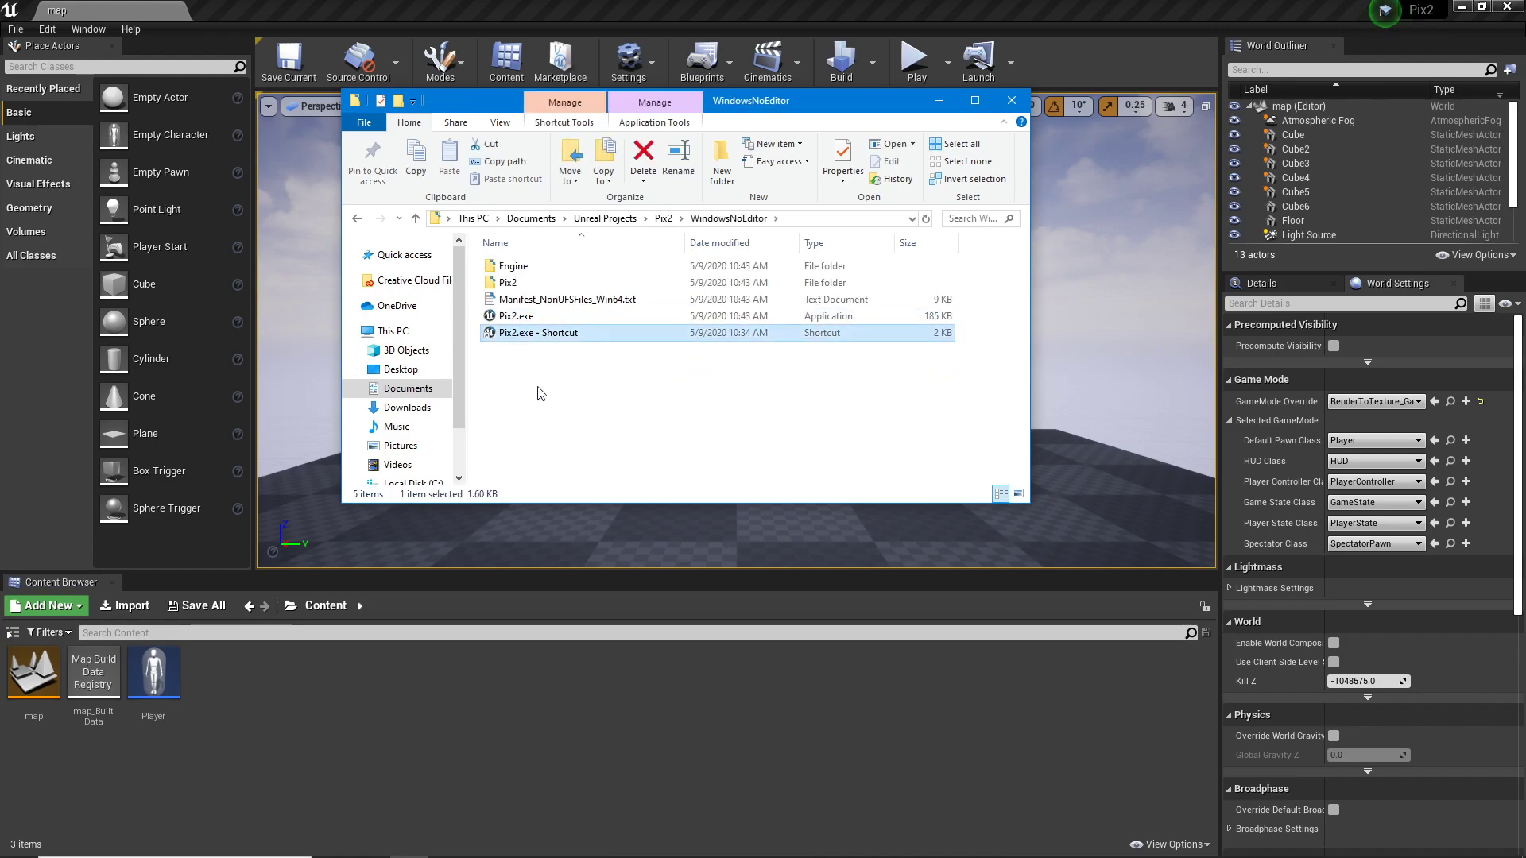
pyautogui.press('Delete')
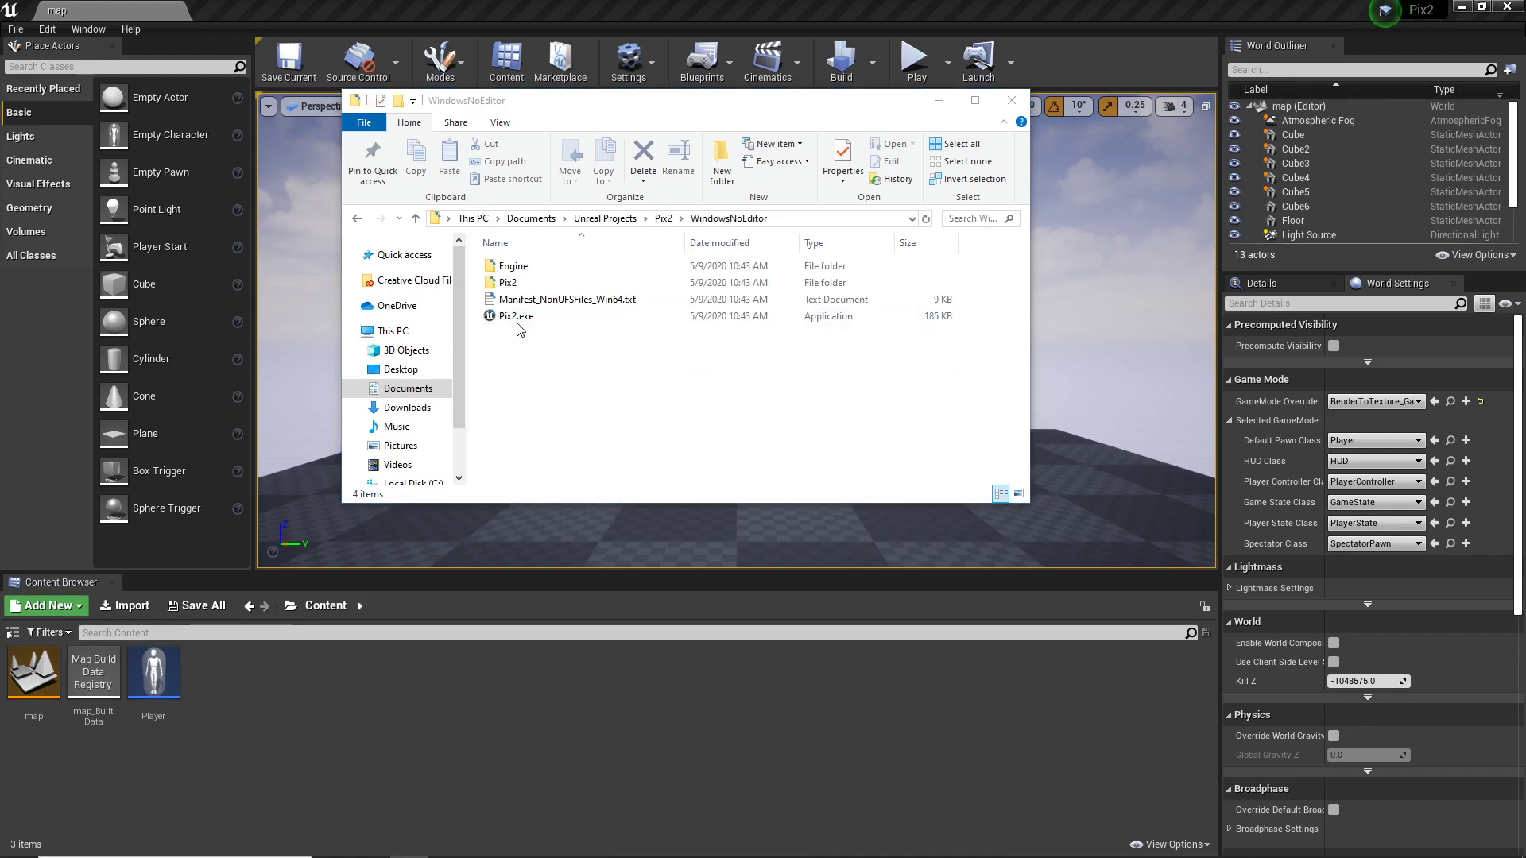
# Step: Create a new shortcut to Pix2.exe inside the WindowsNoEditor folder
pyautogui.click(596, 318)
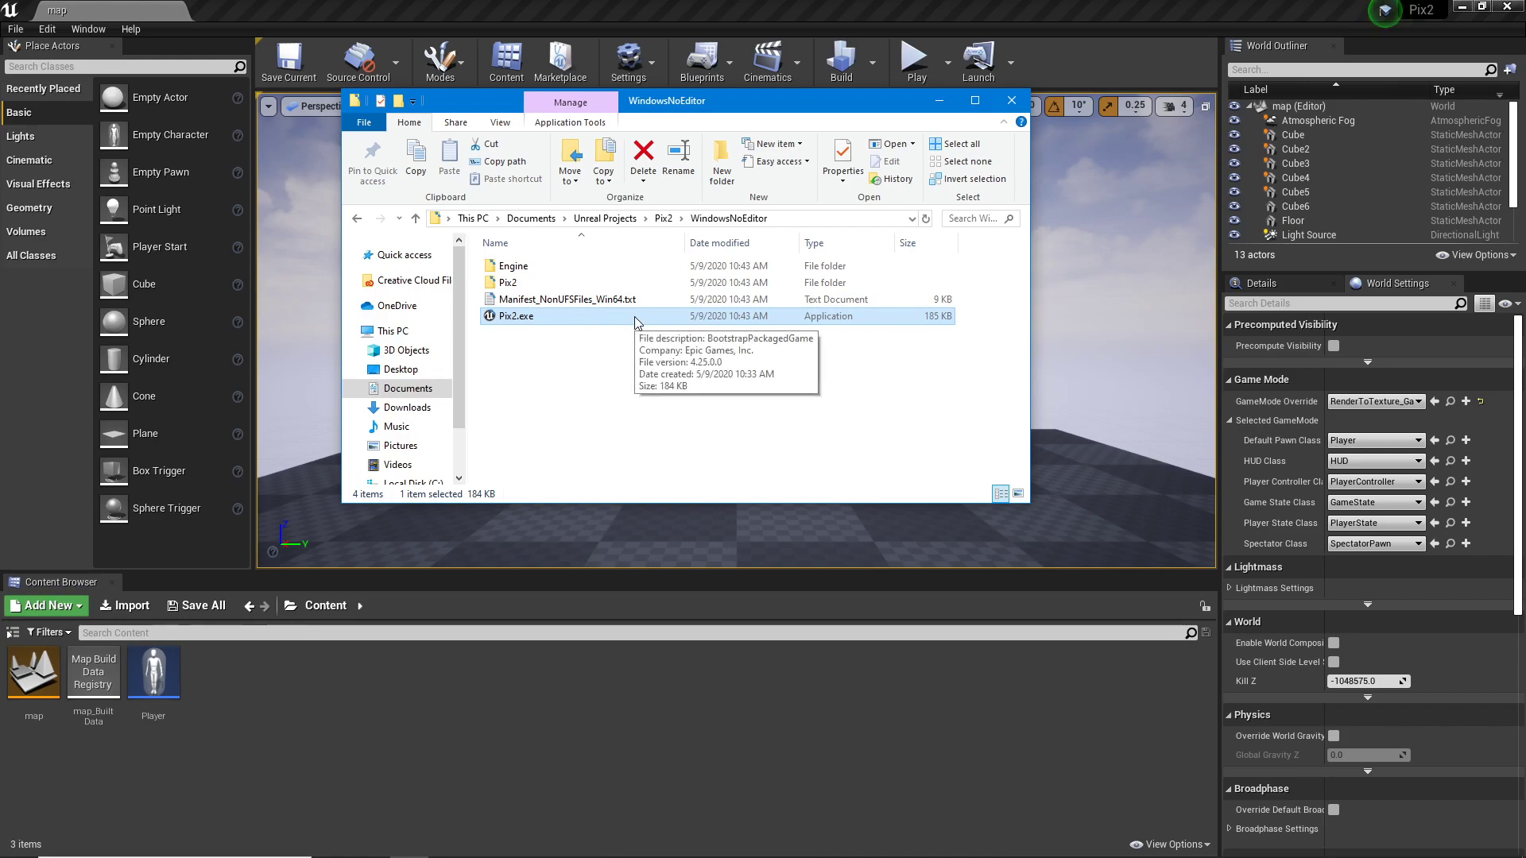
pyautogui.moveTo(636, 322); pyautogui.dragTo(619, 421)
pyautogui.press('alt')
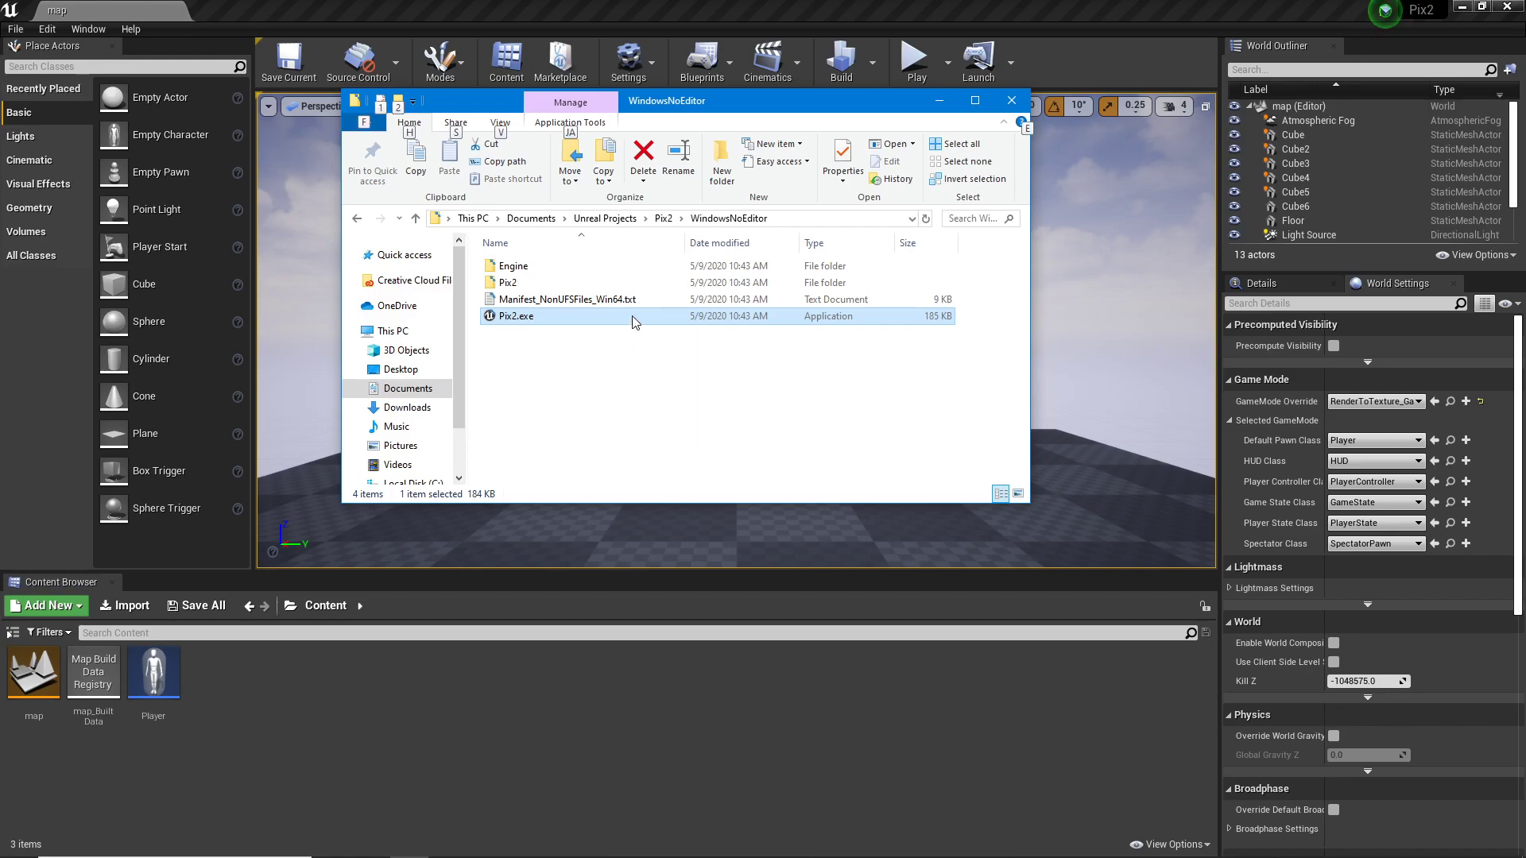
pyautogui.moveTo(635, 322); pyautogui.dragTo(636, 416)
pyautogui.moveTo(651, 322); pyautogui.dragTo(634, 397)
pyautogui.moveTo(649, 326); pyautogui.dragTo(644, 413)
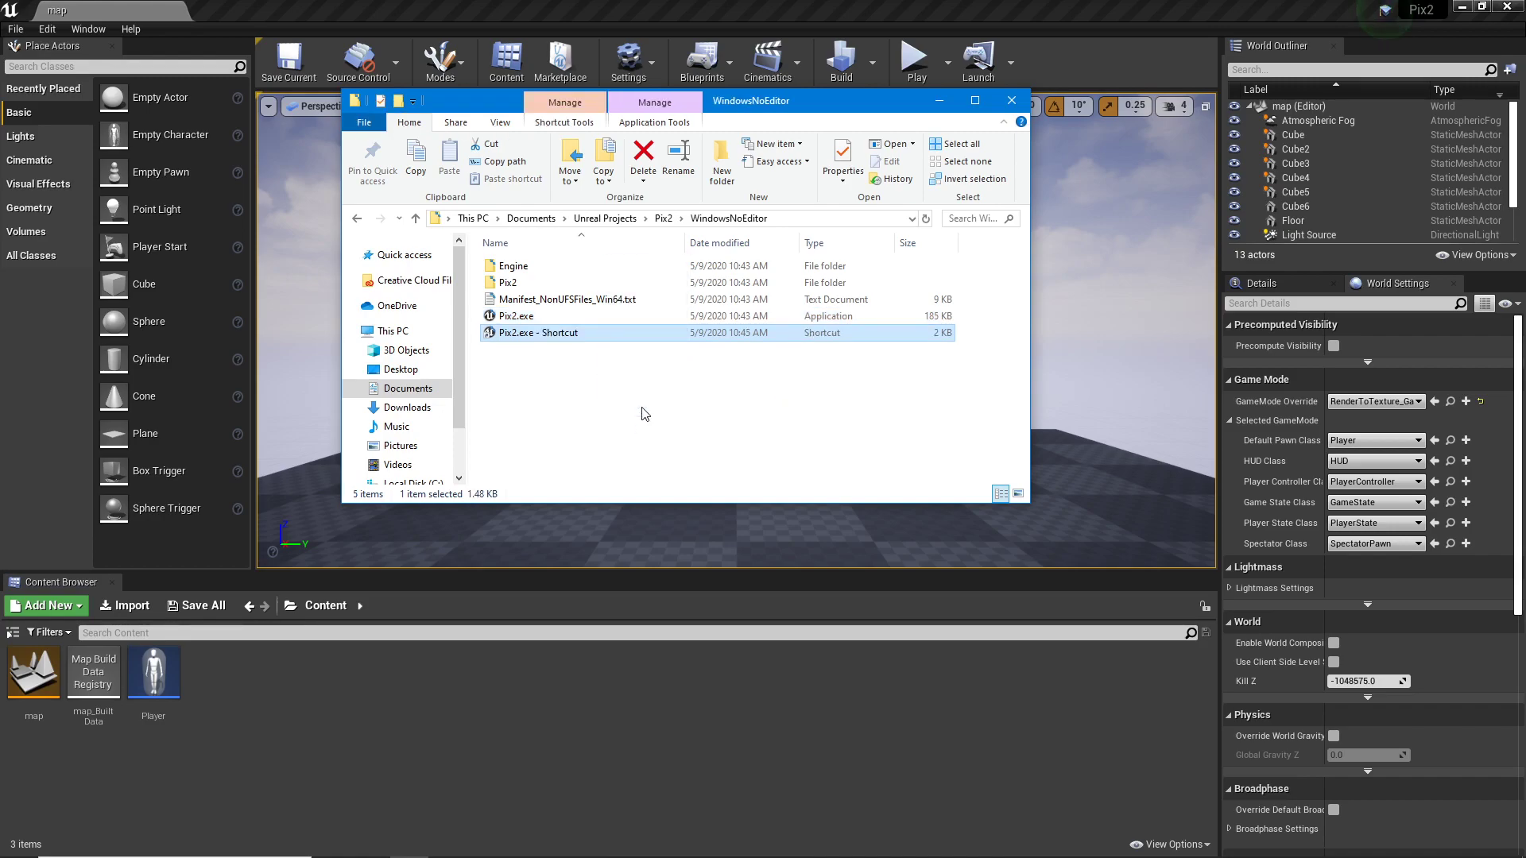
# Step: Append -PixelStreamingIP=localhost -PixelStreamingPort=8888 to the Target of the Pix2.exe shortcut in its properties and accept the change
pyautogui.rightClick(645, 333)
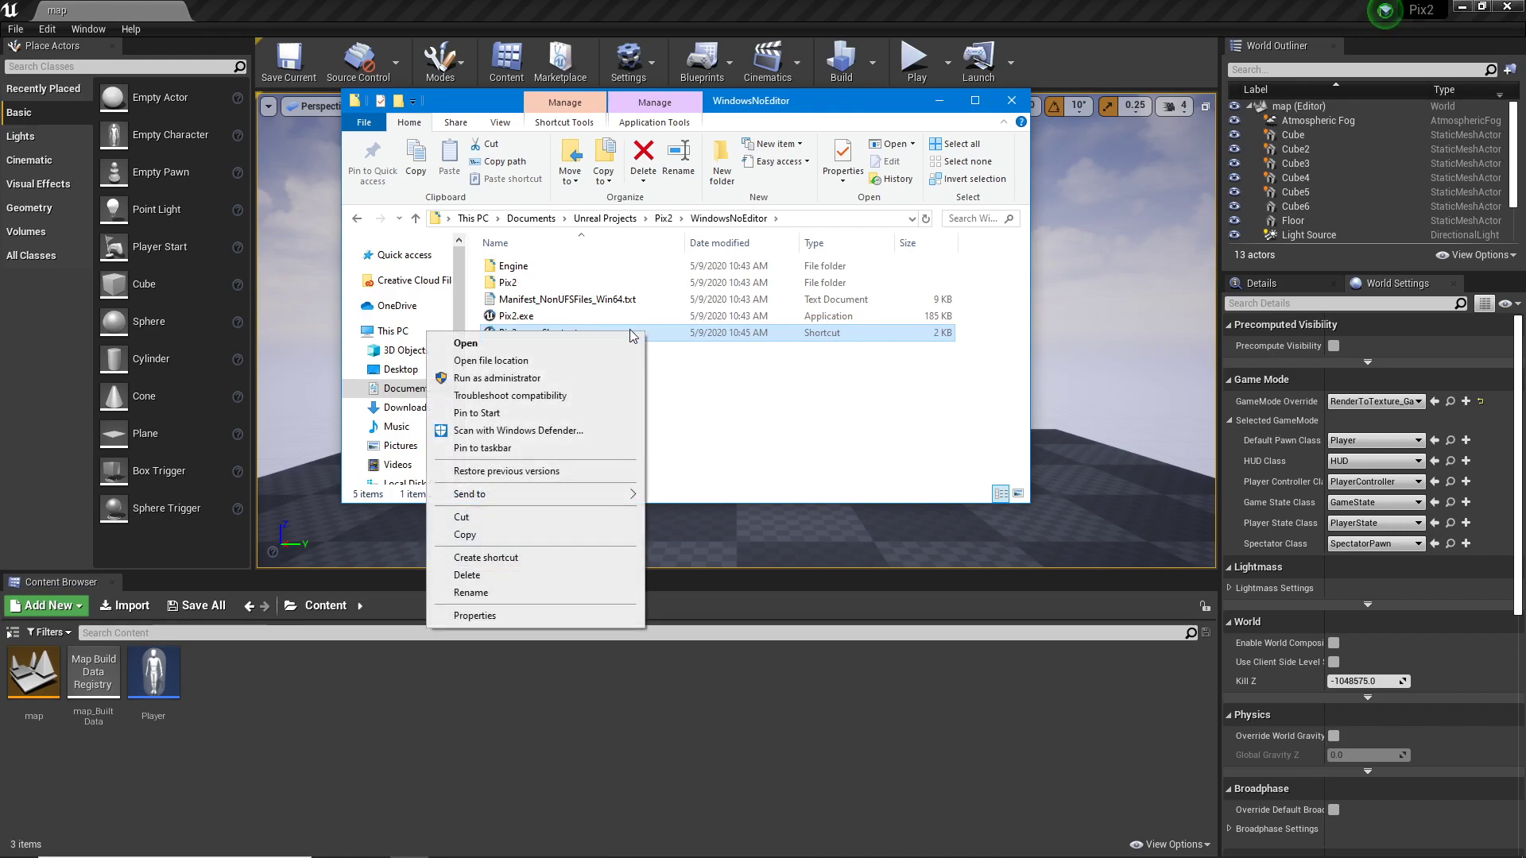
pyautogui.click(585, 615)
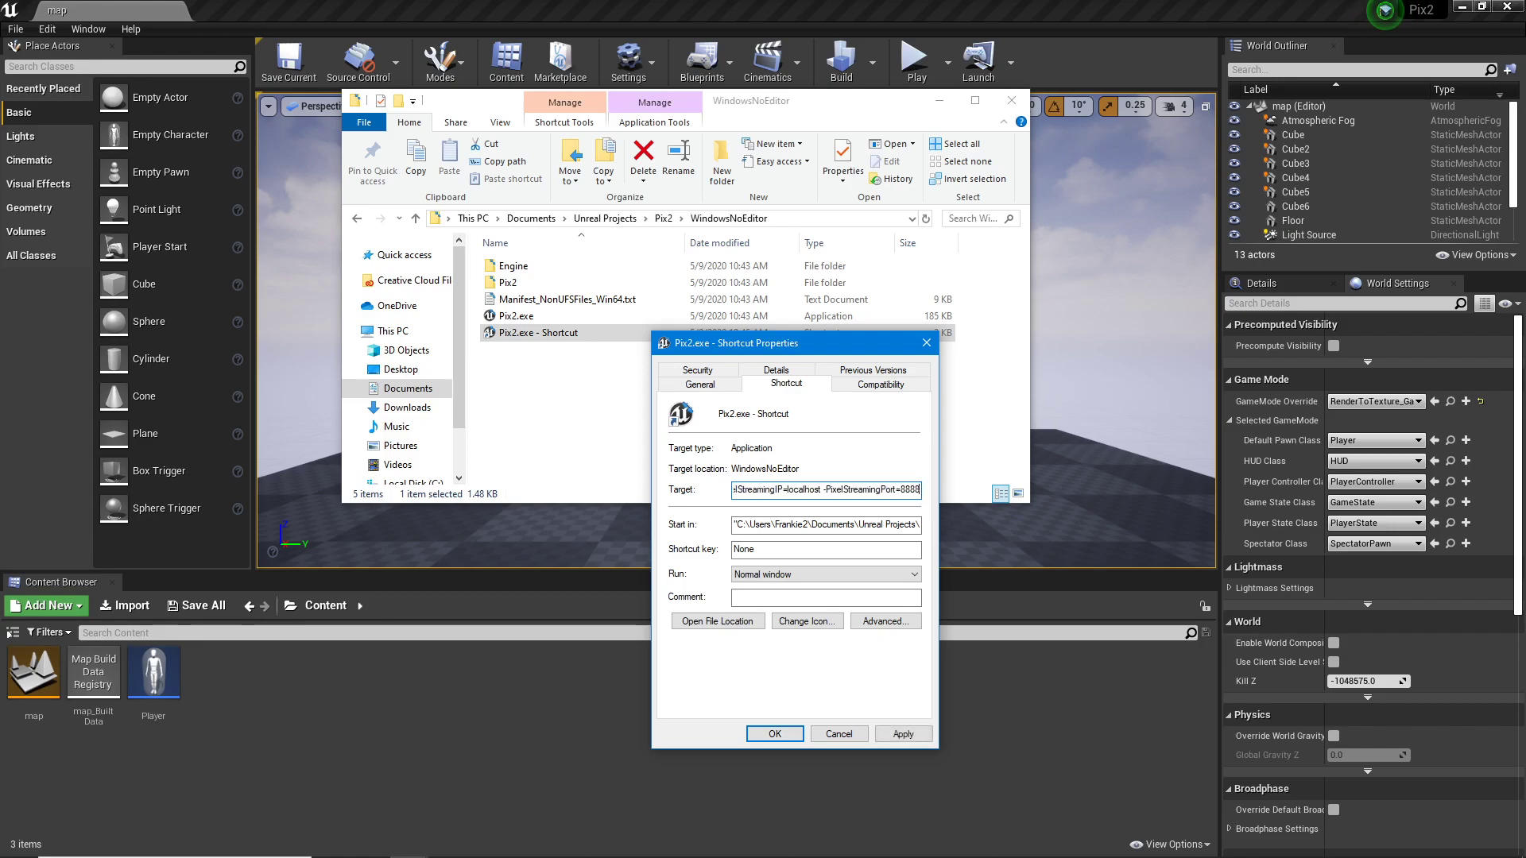
pyautogui.click(771, 734)
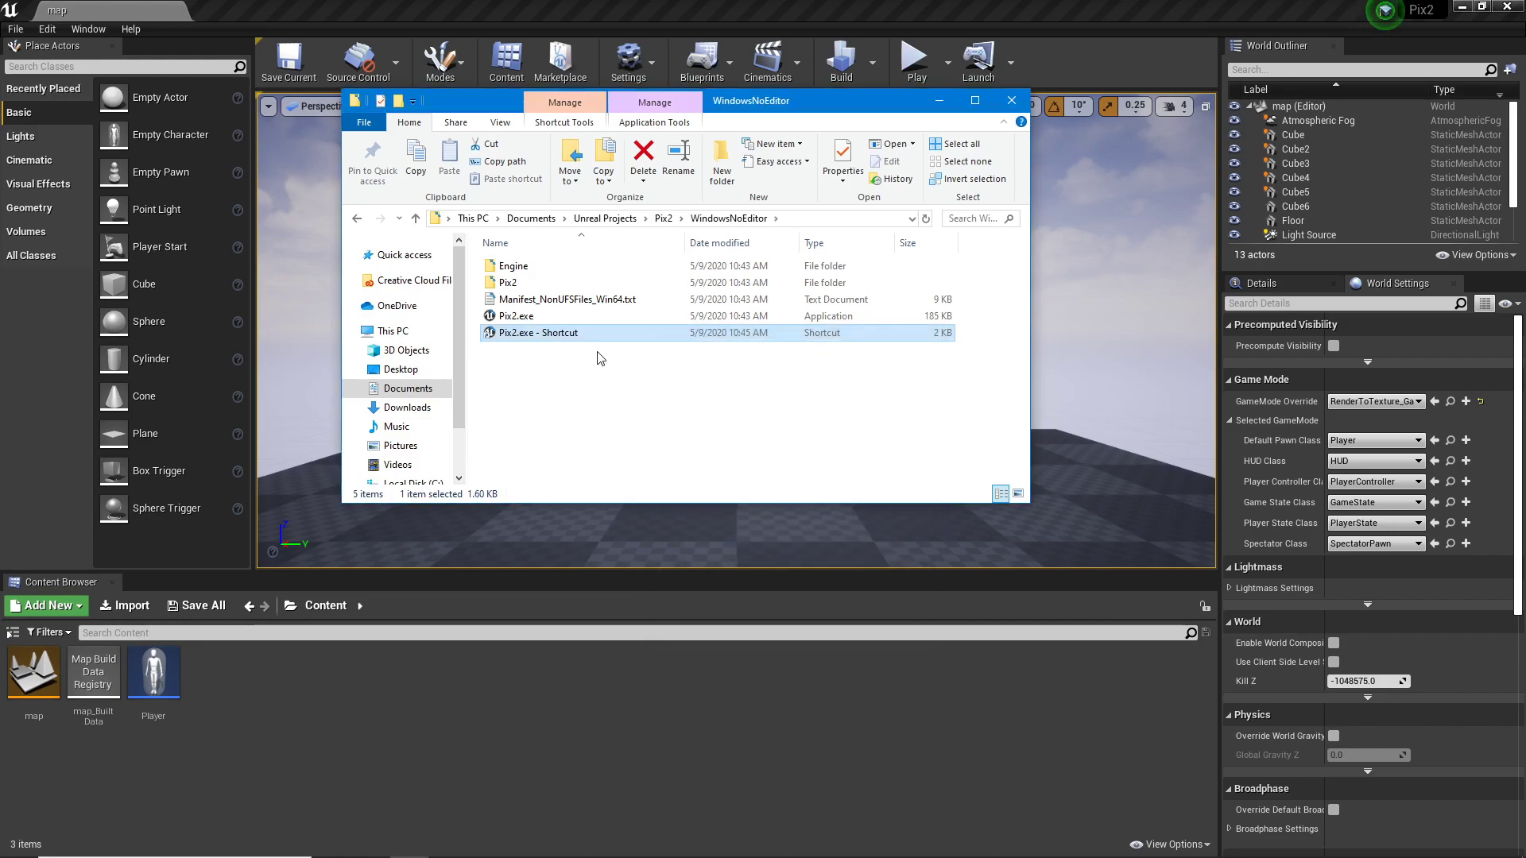
# Step: Open the D: hard disk in a new File Explorer window and enter the UE_4.25 folder
pyautogui.moveTo(549, 840)
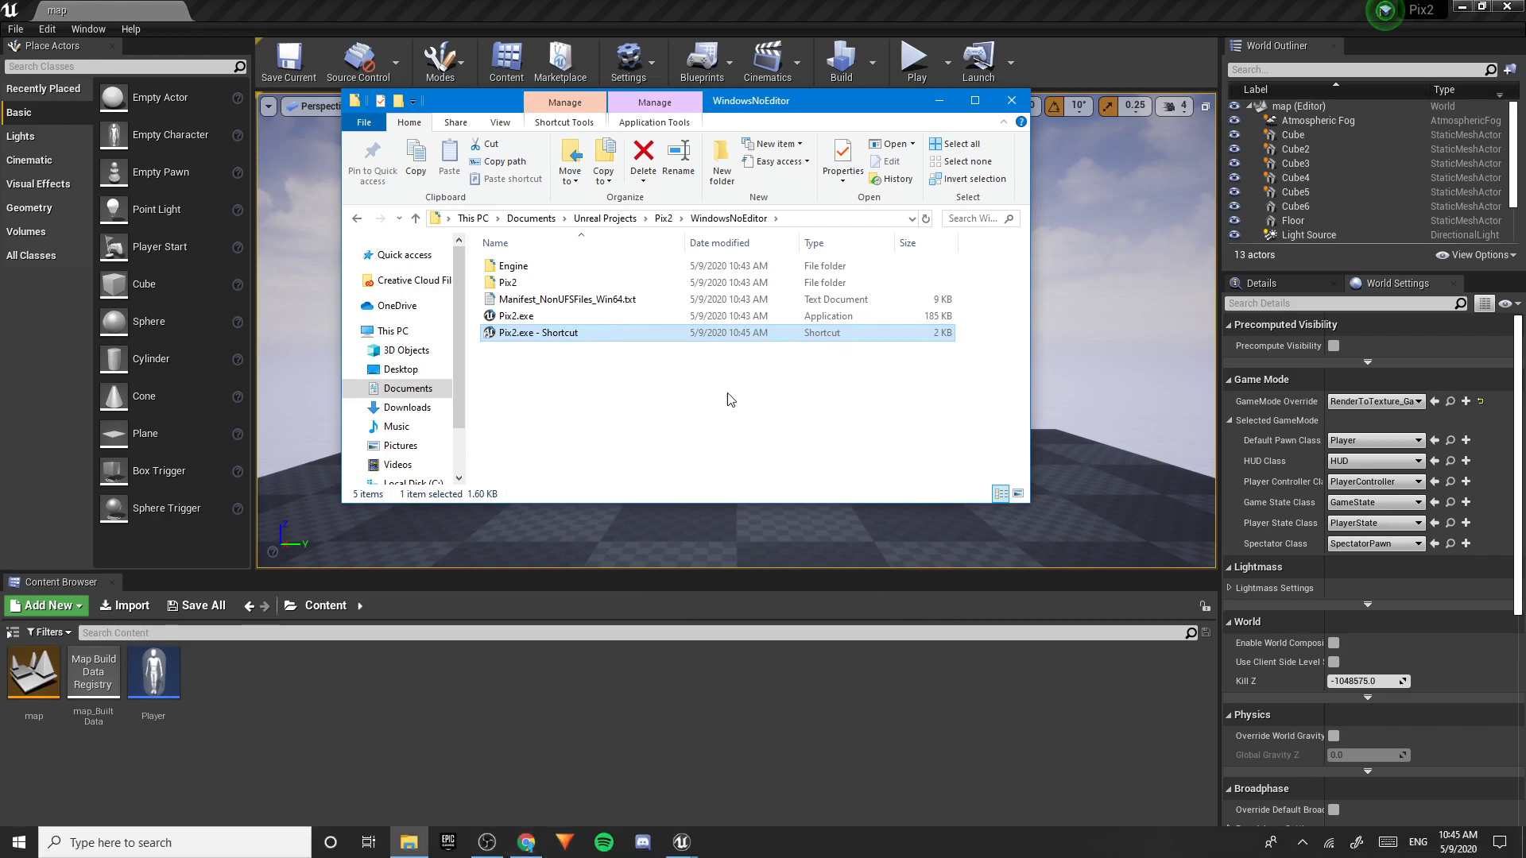
pyautogui.scroll(-2, 430, 422)
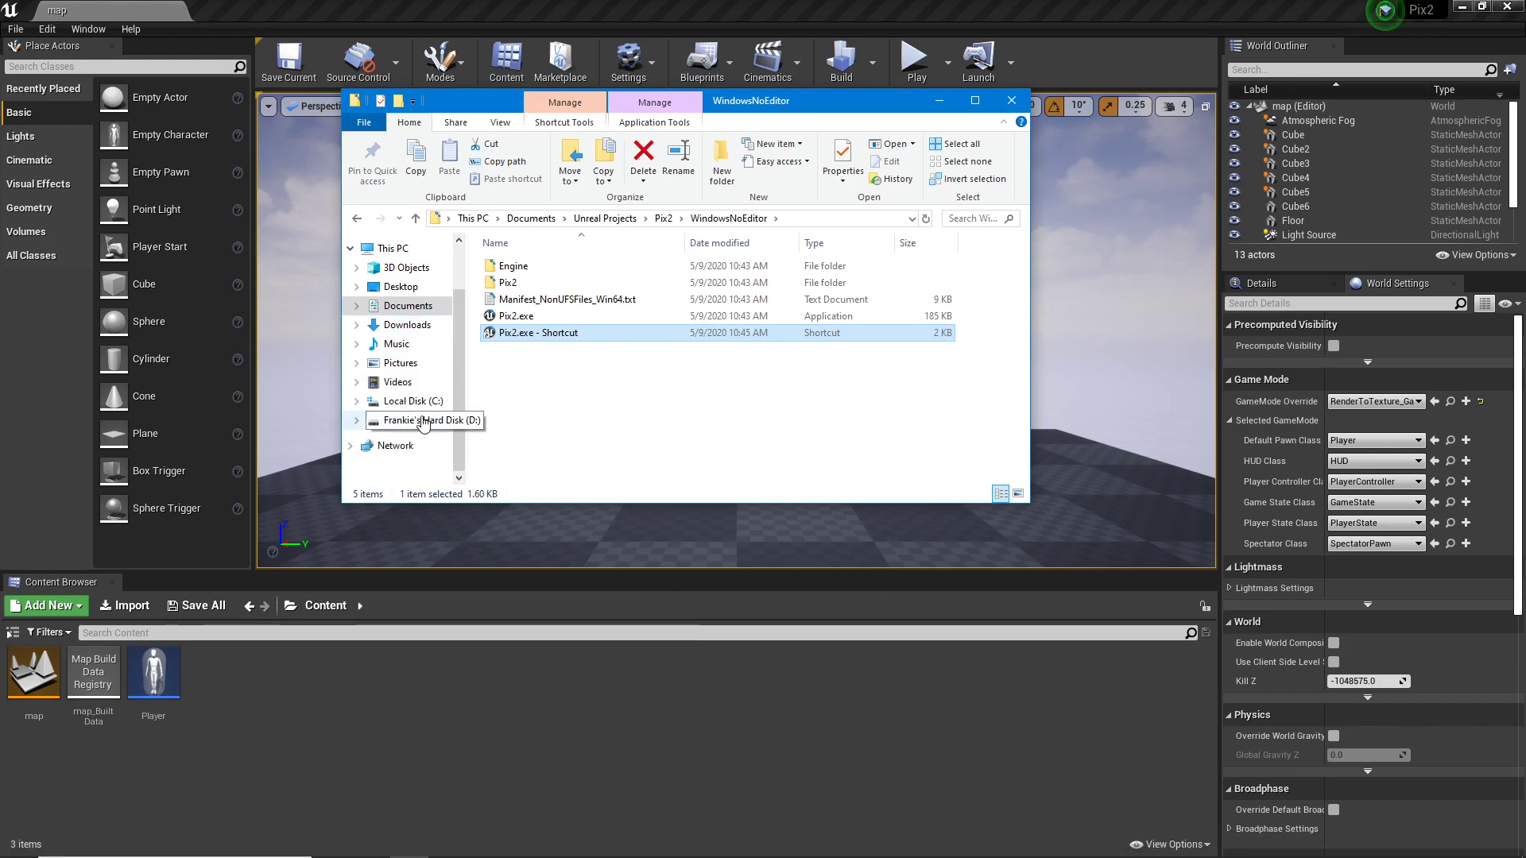
pyautogui.rightClick(429, 426)
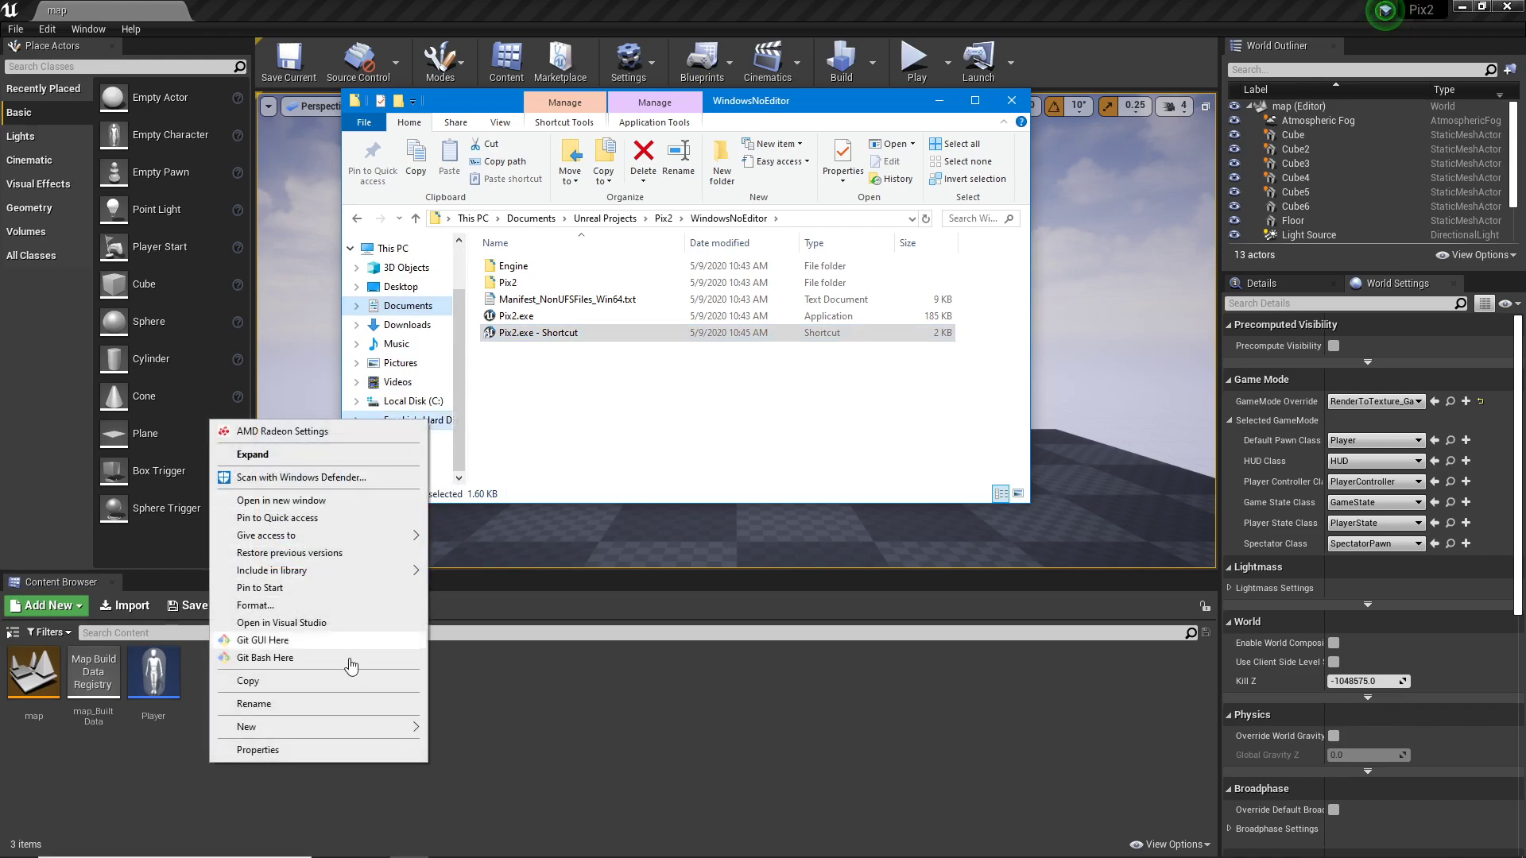
pyautogui.click(364, 501)
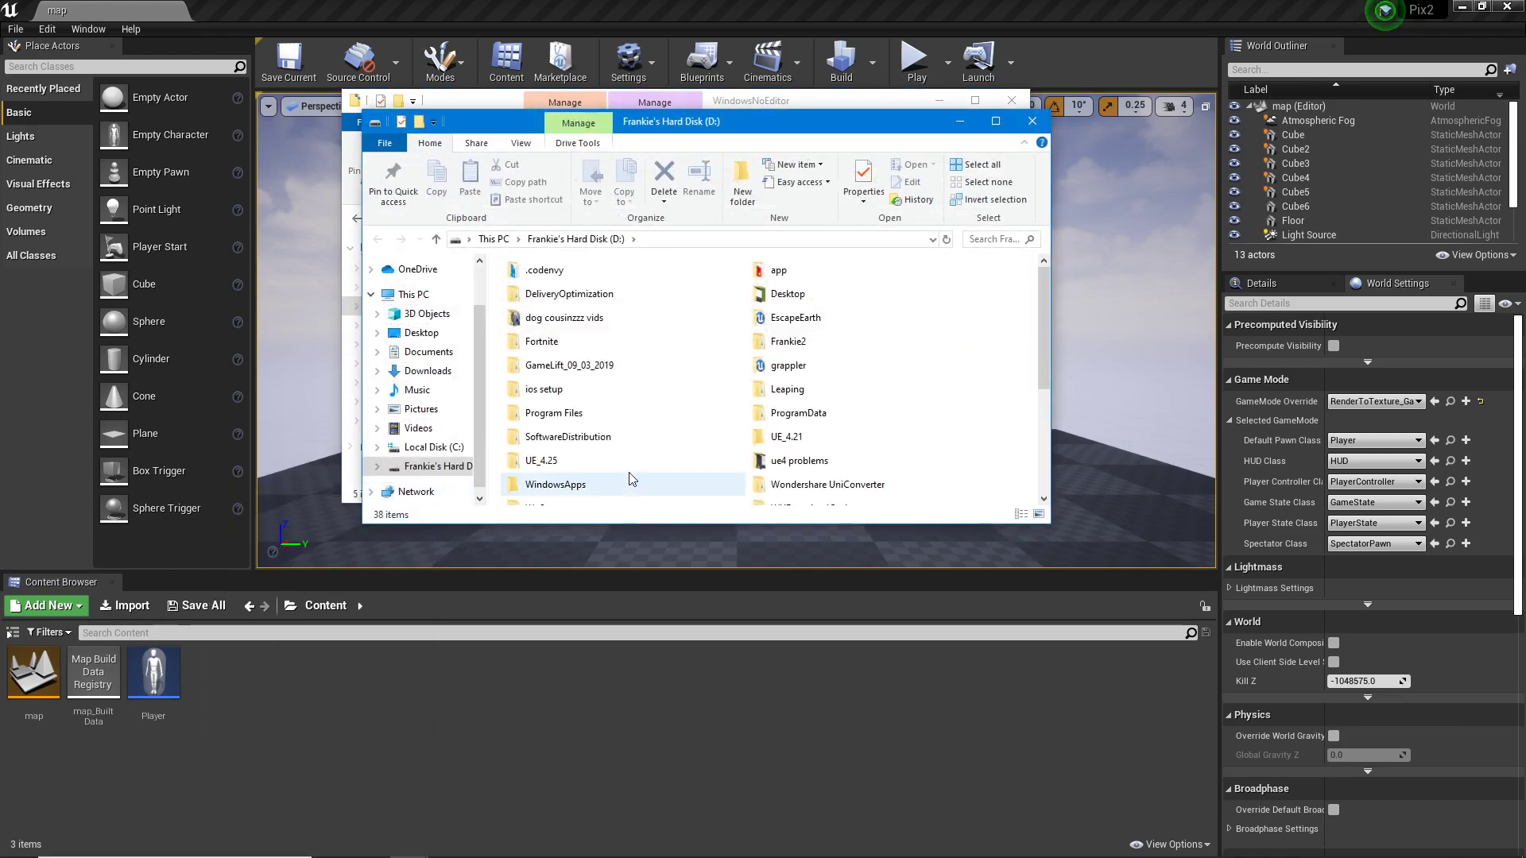
pyautogui.scroll(-5, 624, 354)
pyautogui.doubleClick(628, 326)
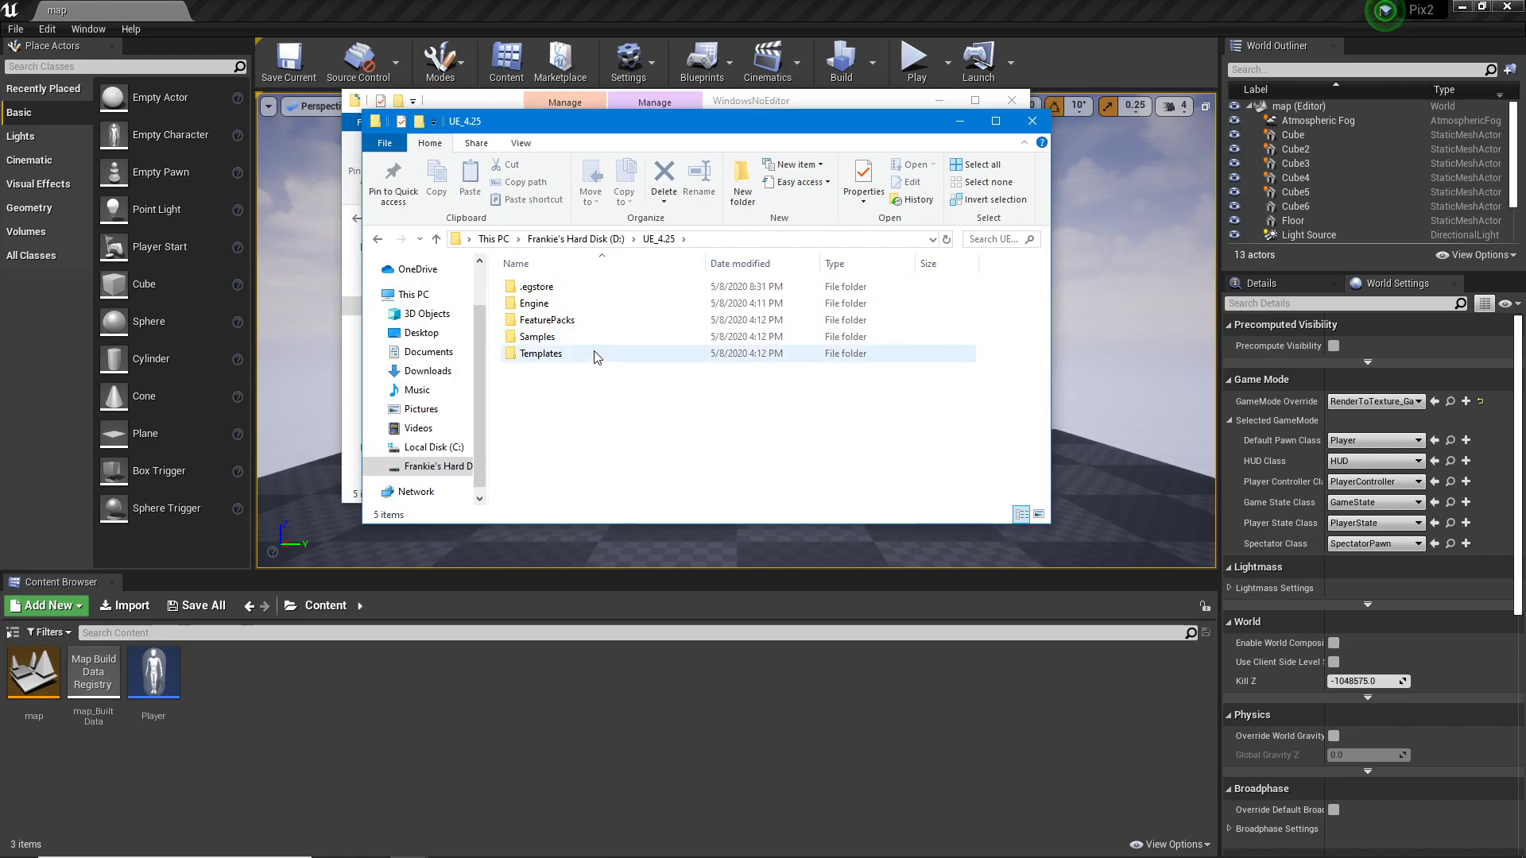
# Step: Browse to Engine > Source > Programs > PixelStreaming > WebServers > SignallingWebServer and start the signalling server with run.bat
pyautogui.doubleClick(585, 300)
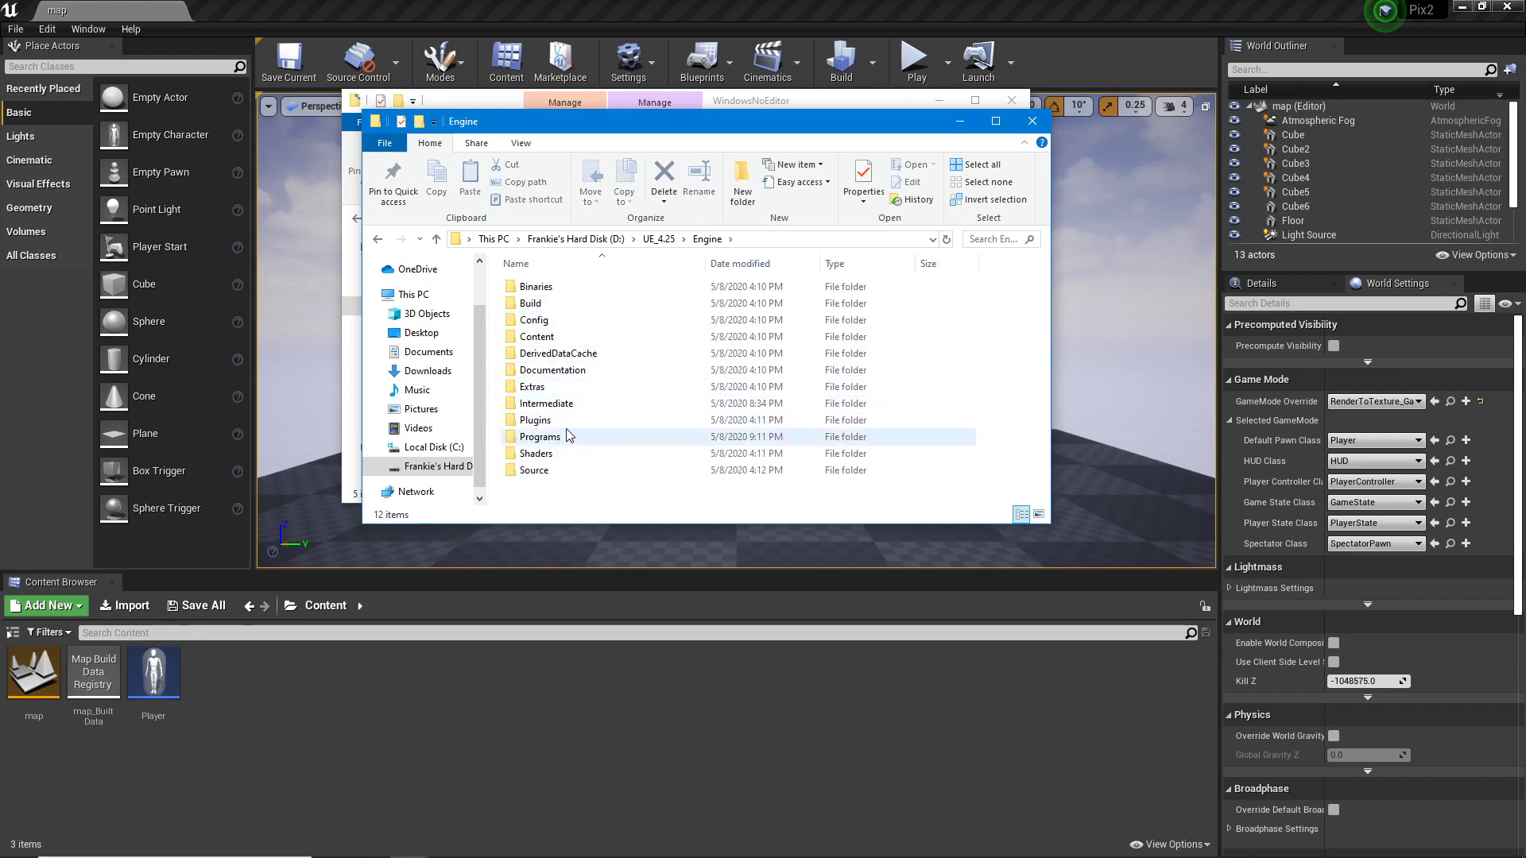
pyautogui.doubleClick(568, 472)
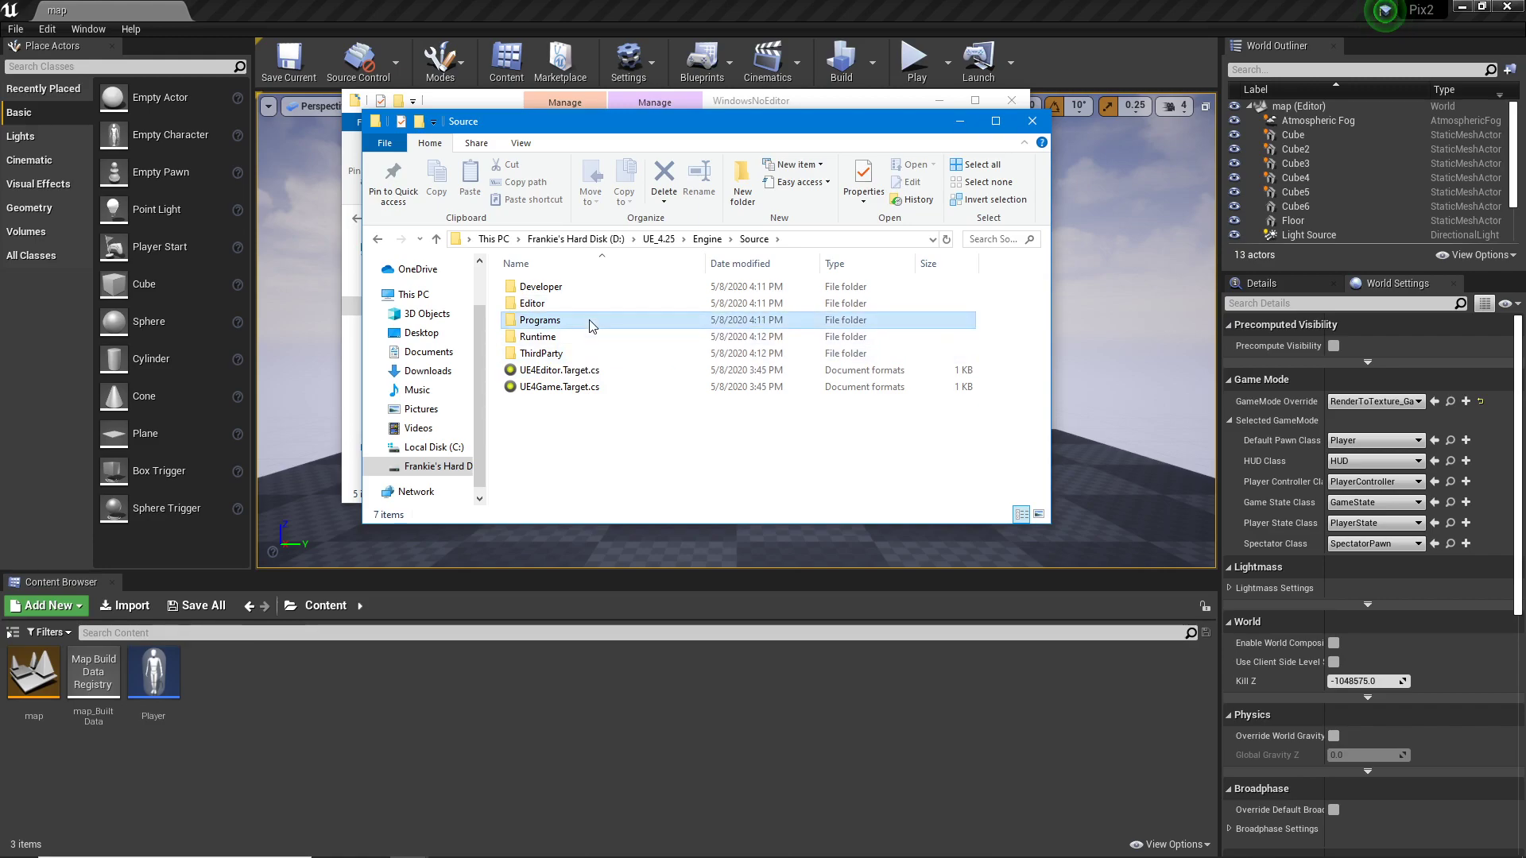
pyautogui.doubleClick(587, 320)
pyautogui.click(607, 394)
pyautogui.doubleClick(606, 395)
pyautogui.doubleClick(624, 288)
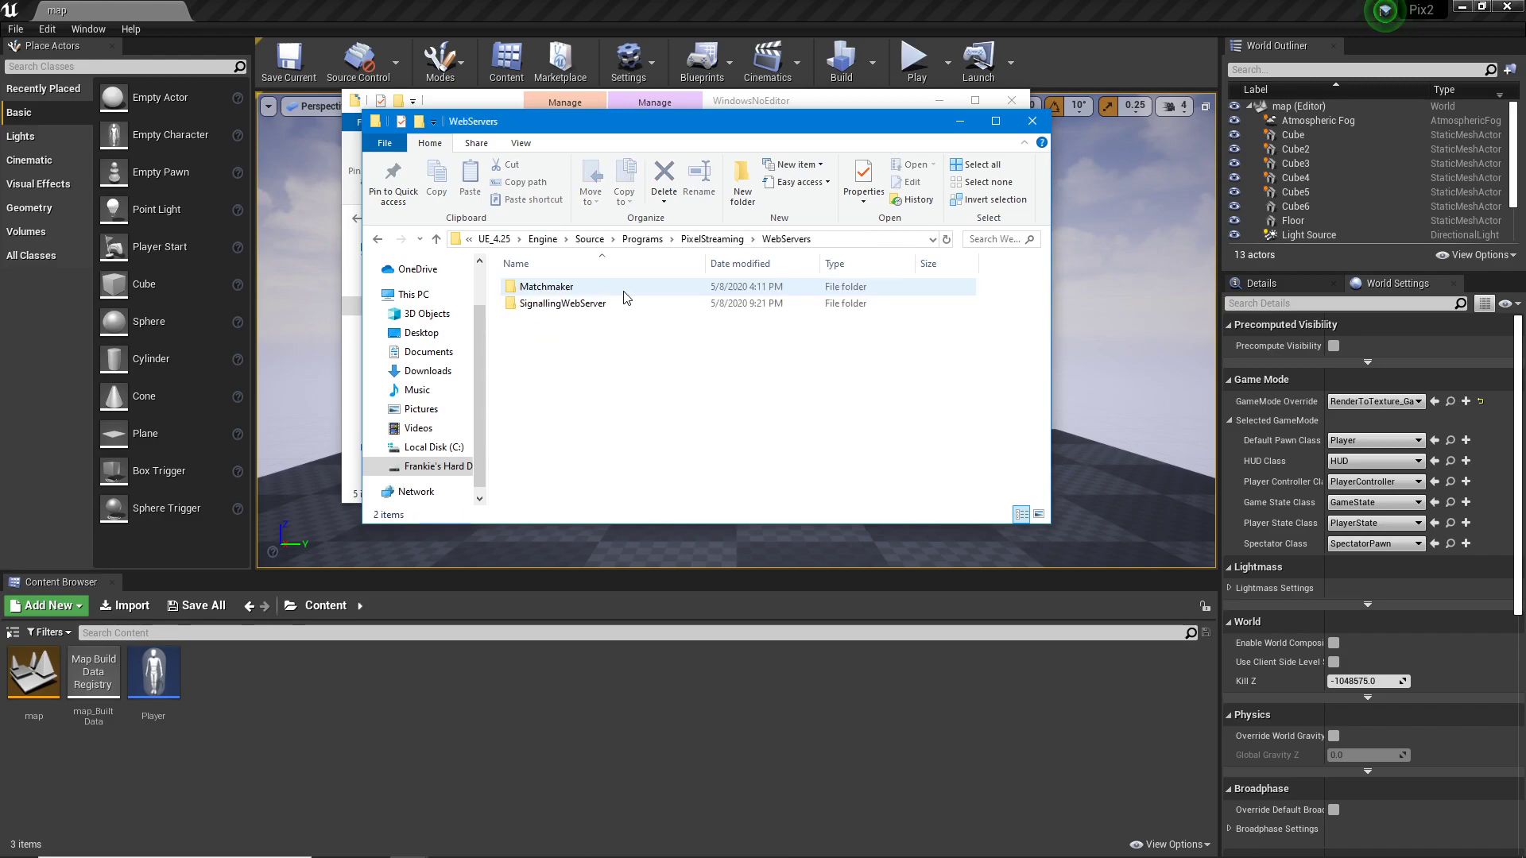
pyautogui.doubleClick(620, 303)
pyautogui.scroll(-2, 606, 419)
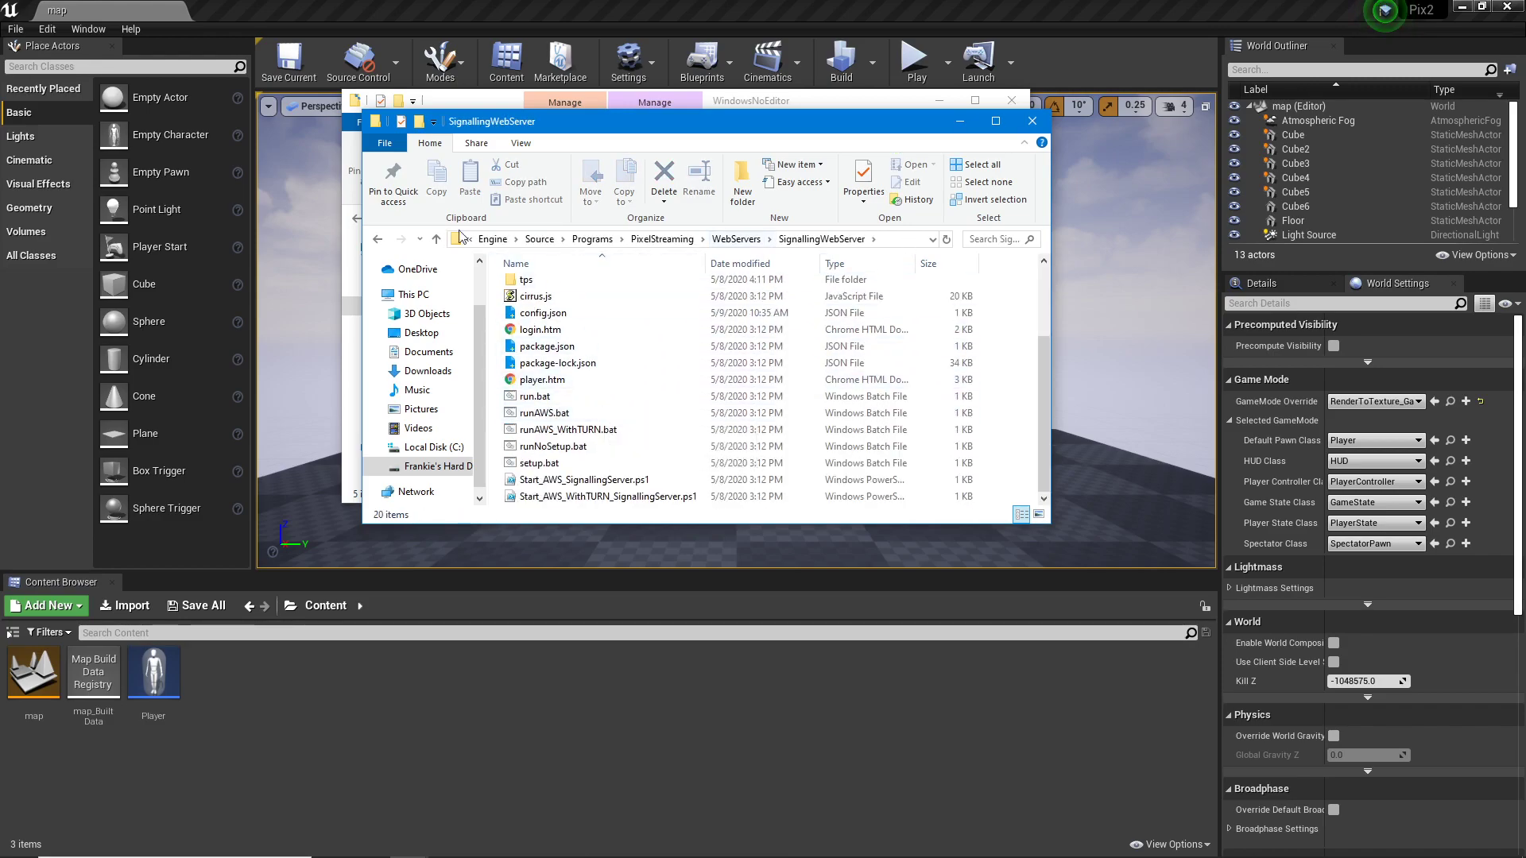
pyautogui.doubleClick(560, 395)
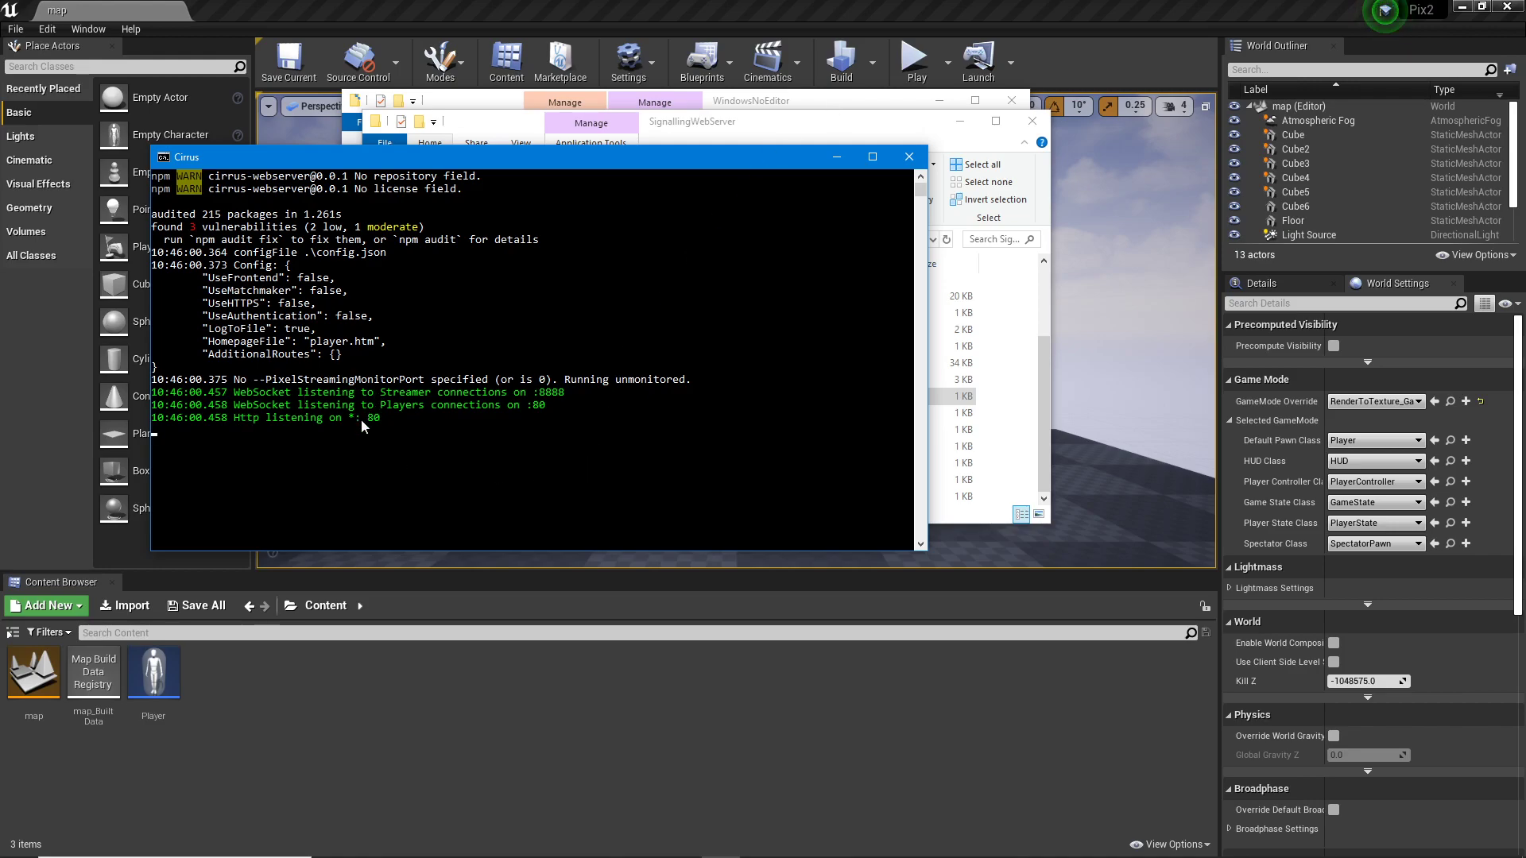
# Step: Launch the packaged game from the Pix2.exe shortcut and check the Cirrus console for the streamer connection
pyautogui.click(834, 104)
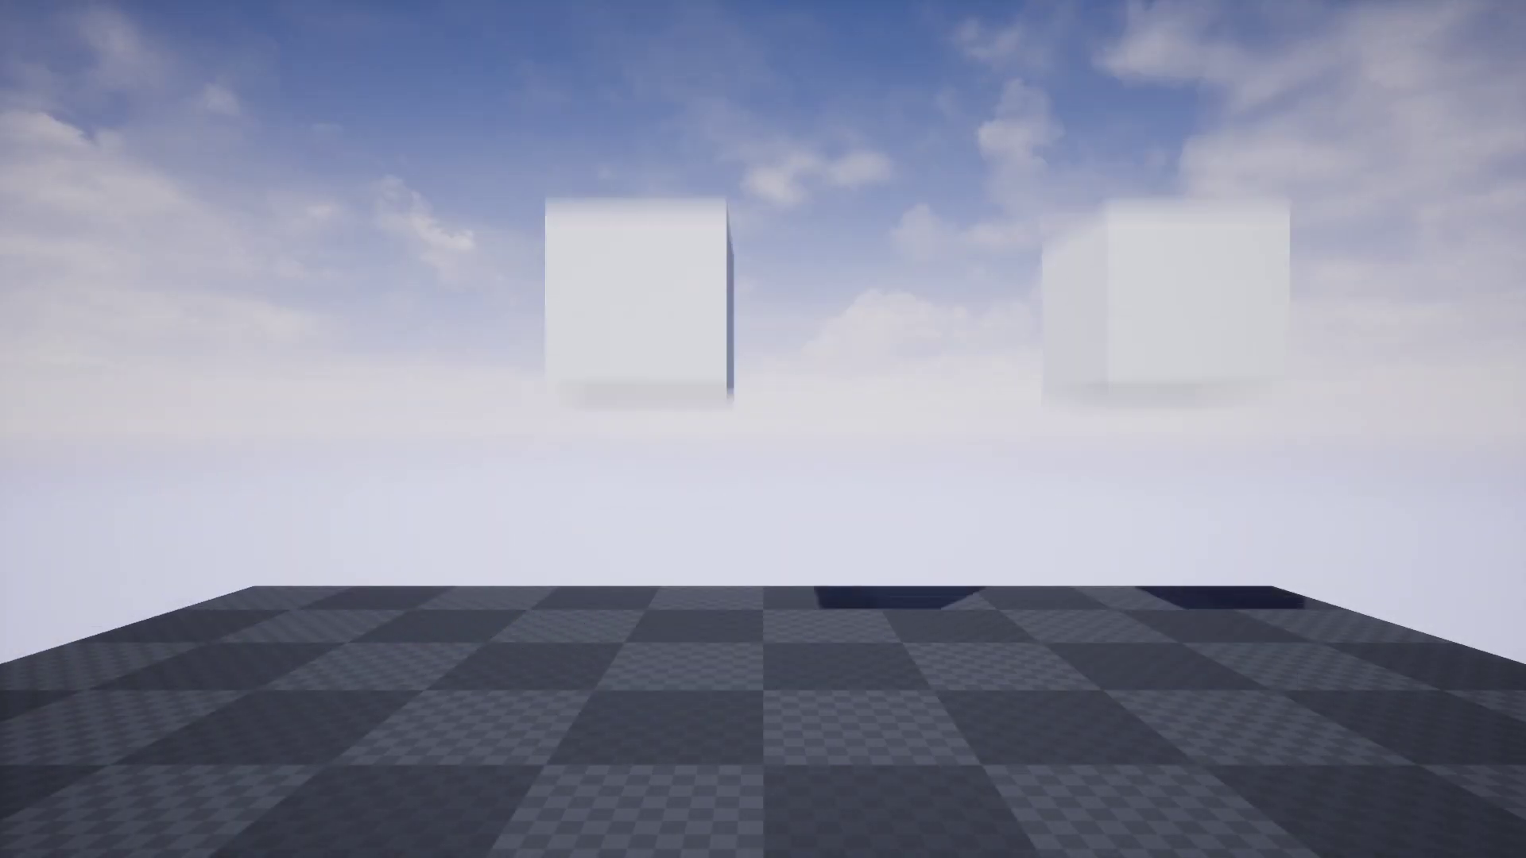
pyautogui.hotkey('alt', 'Tab')
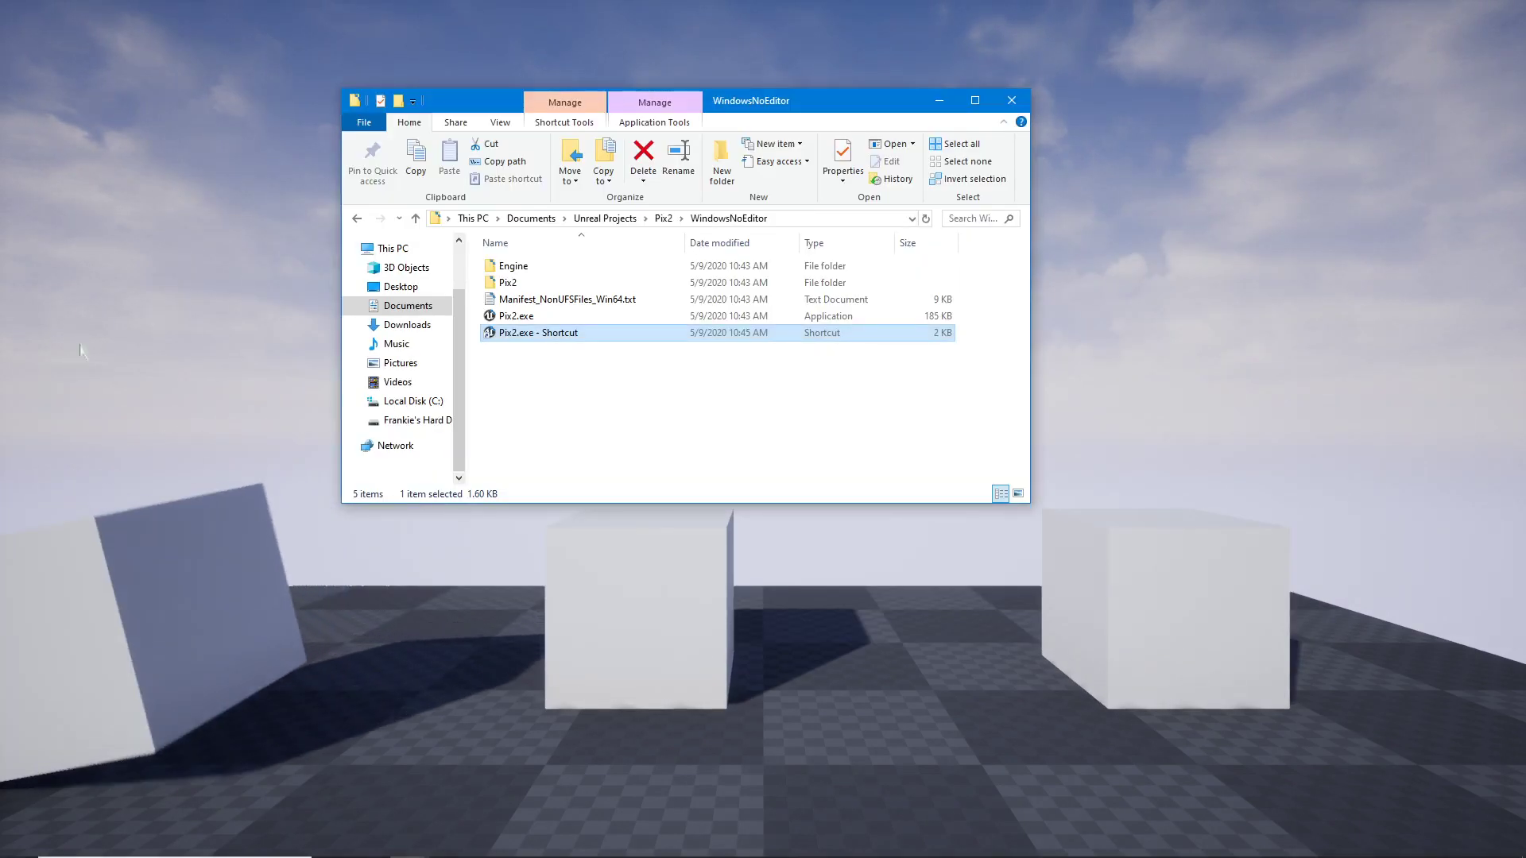
pyautogui.hotkey('alt', 'Tab')
pyautogui.press('Tab')
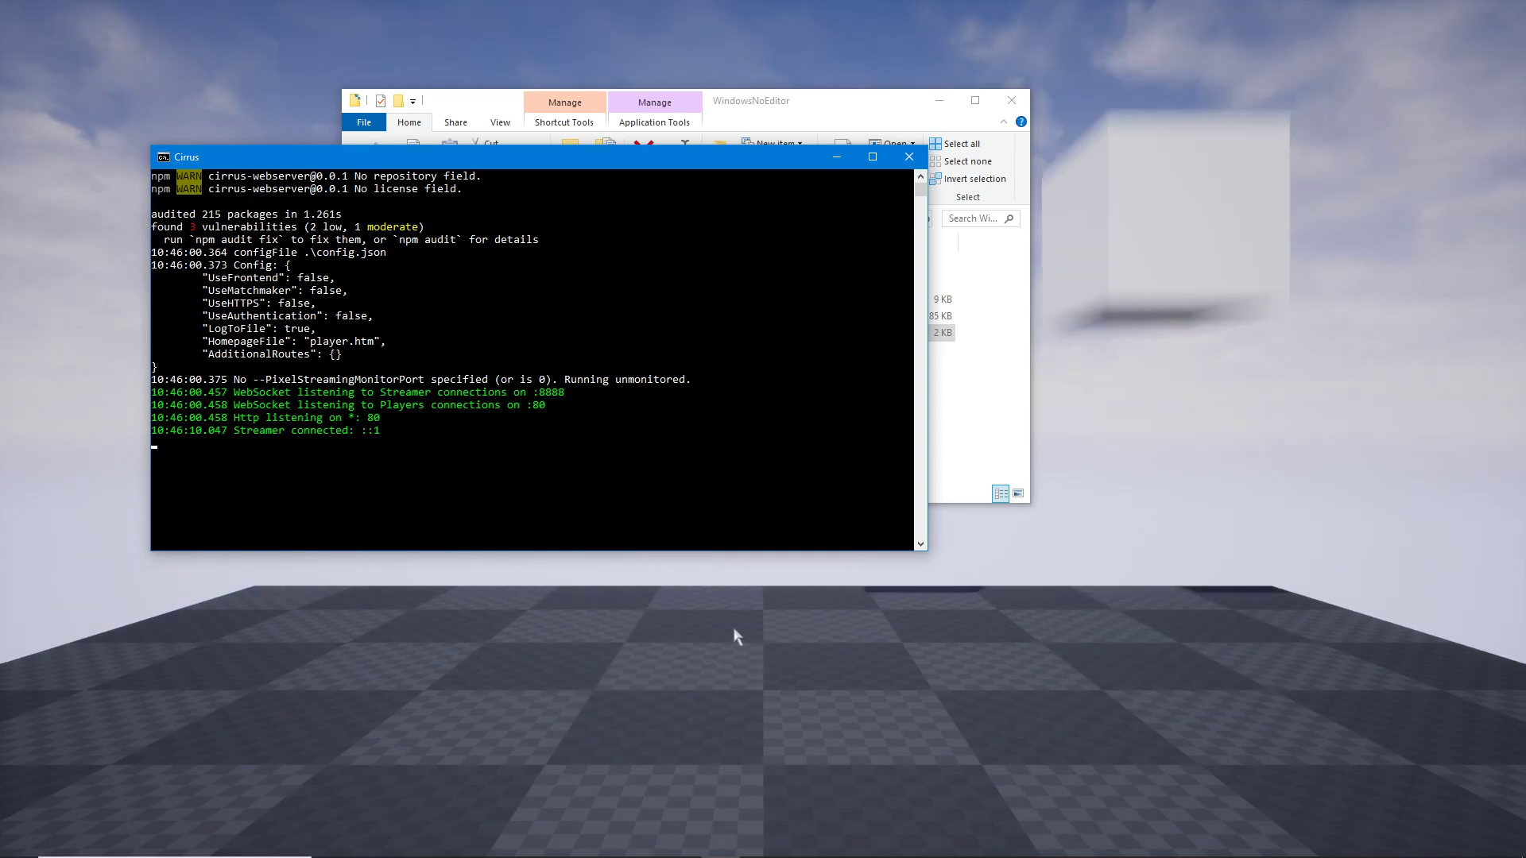
pyautogui.click(999, 476)
pyautogui.click(914, 653)
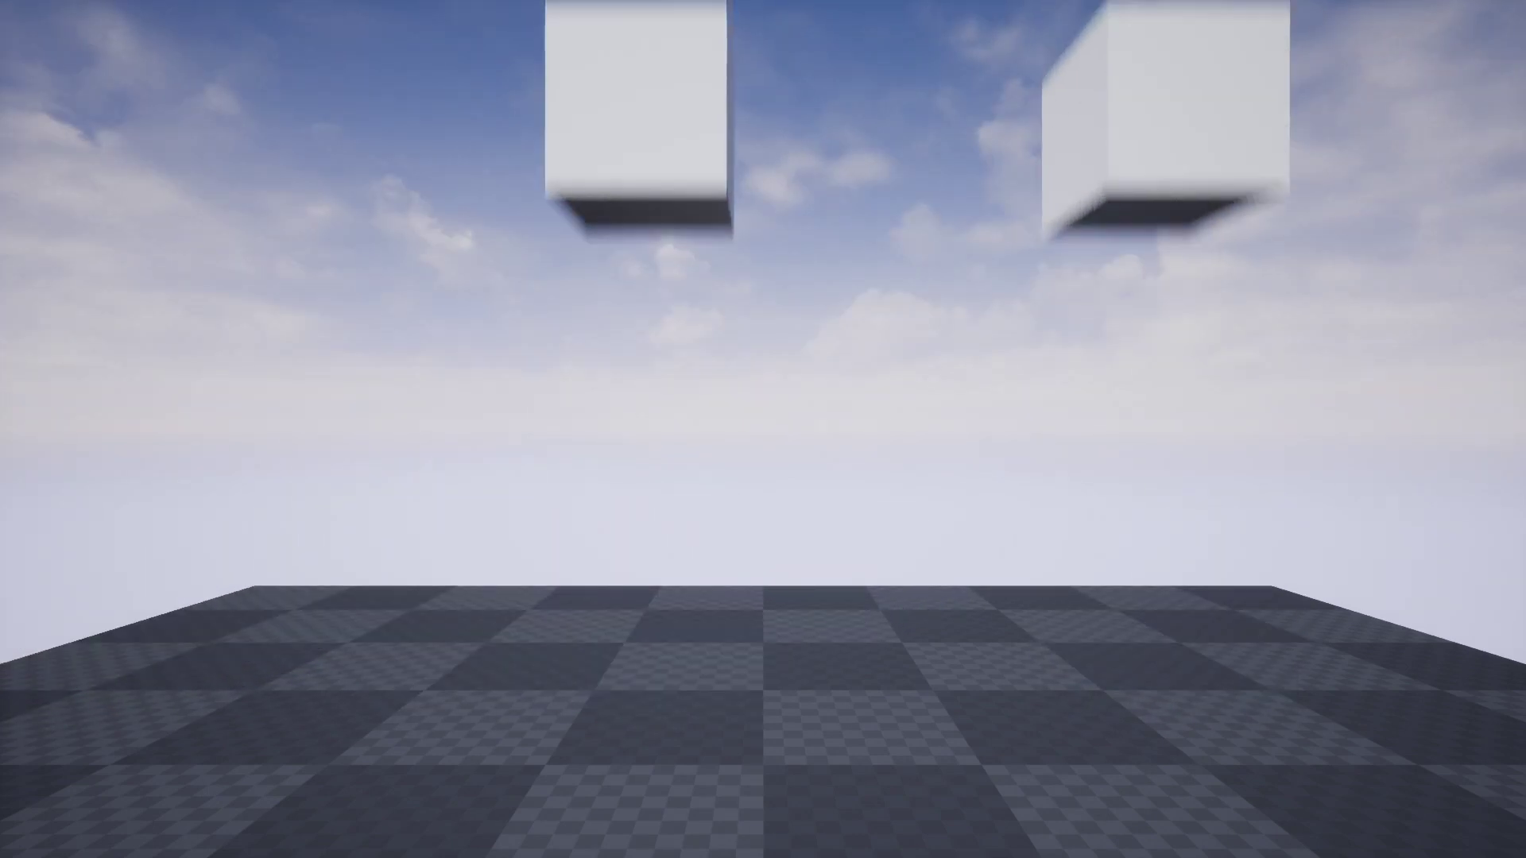
pyautogui.hotkey('alt', 'Tab')
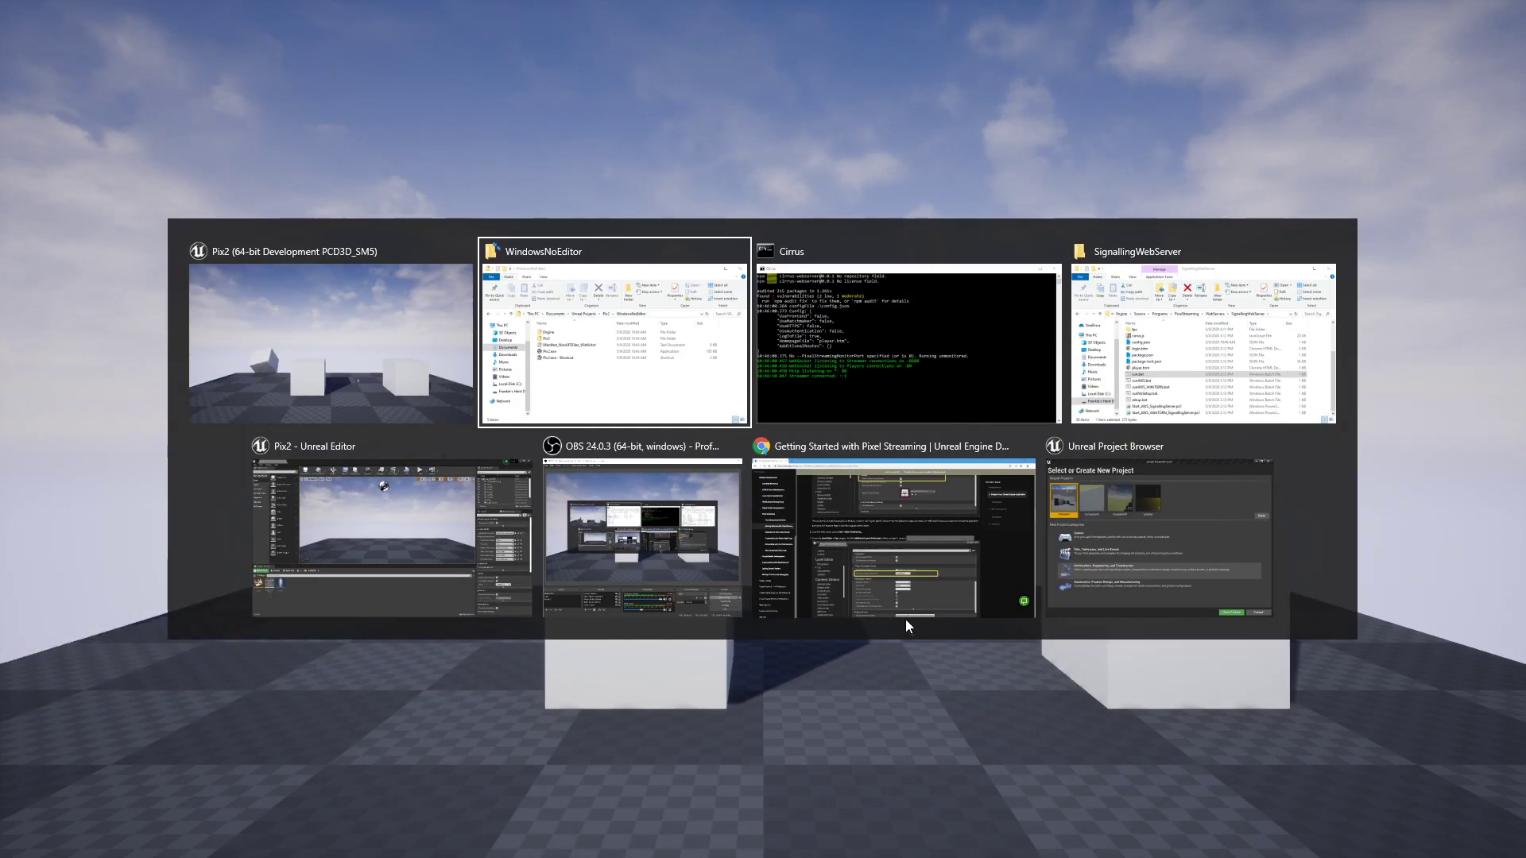
pyautogui.hotkey('alt', 'Tab')
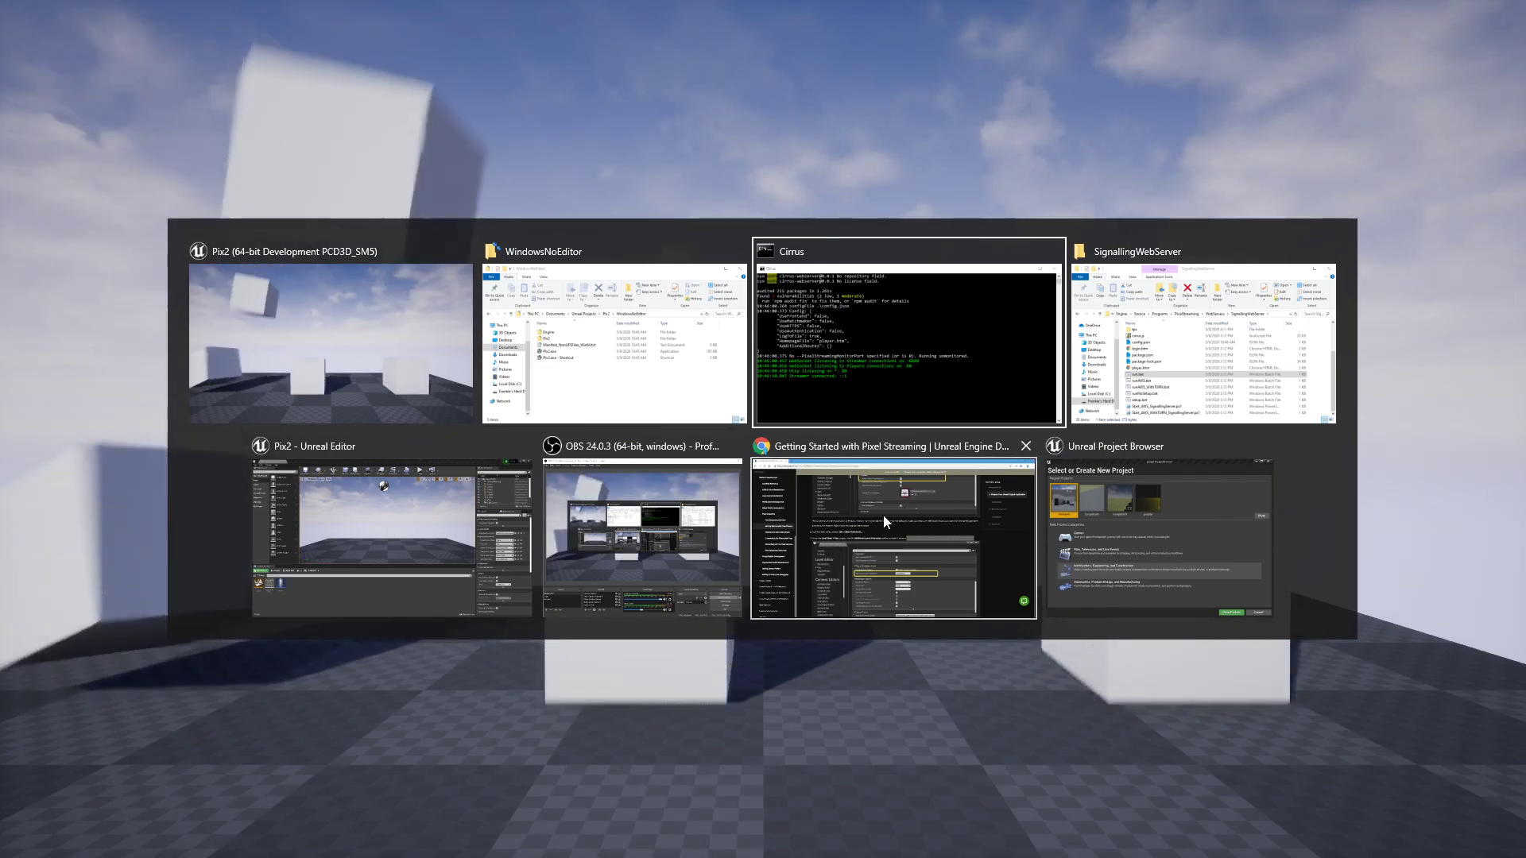
pyautogui.hotkey('alt', 'Tab')
pyautogui.hotkey('alt', 'Tab')
pyautogui.hotkey('alt', 'Tab')
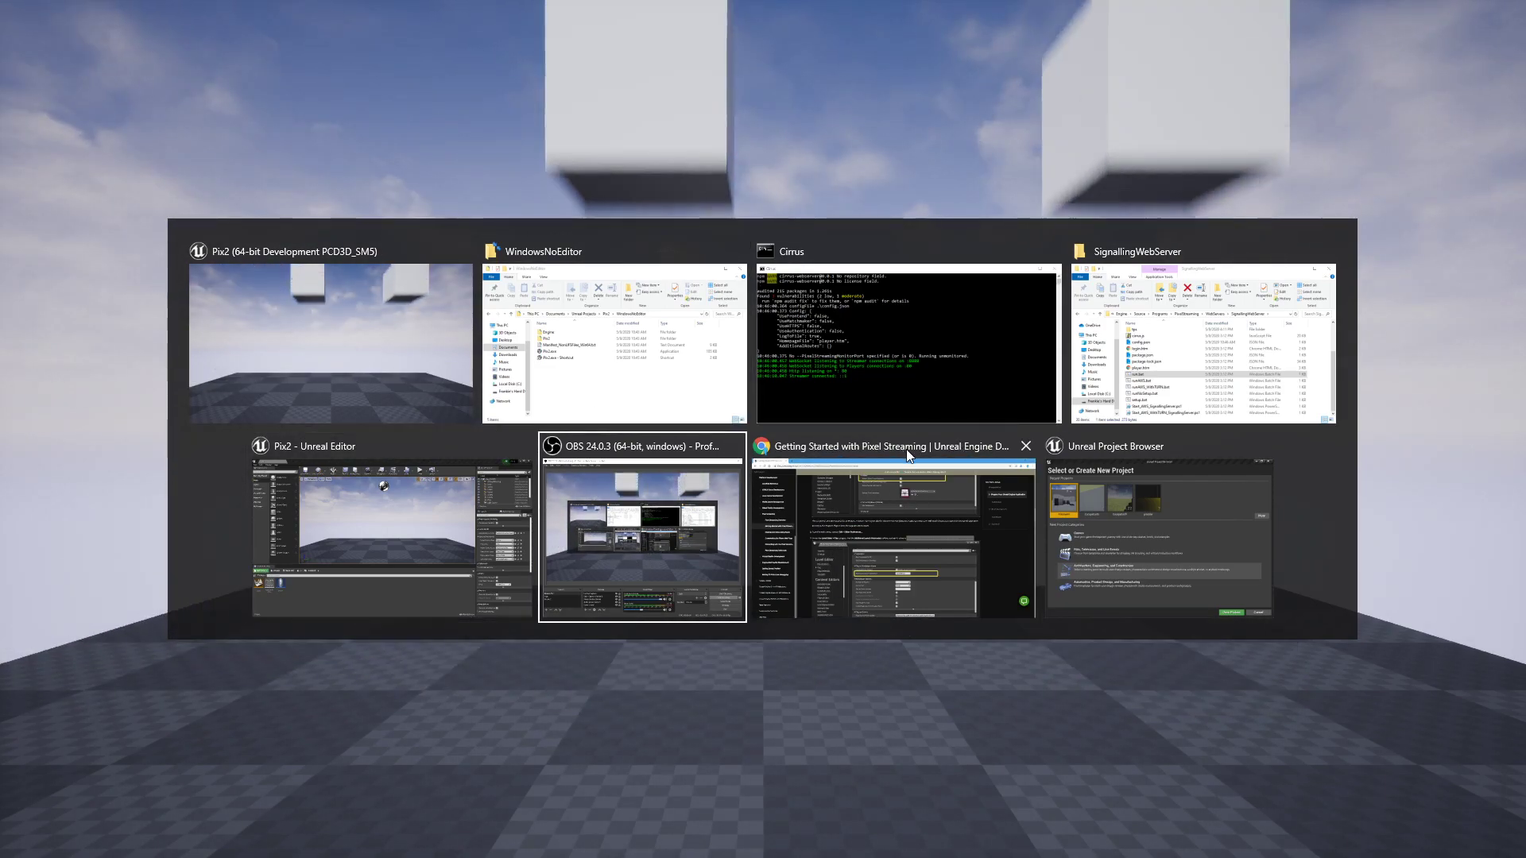
pyautogui.hotkey('alt', 'Tab')
pyautogui.hotkey('alt', 'Tab')
pyautogui.hotkey('alt', 'Tab')
pyautogui.hotkey('alt', 'Tab')
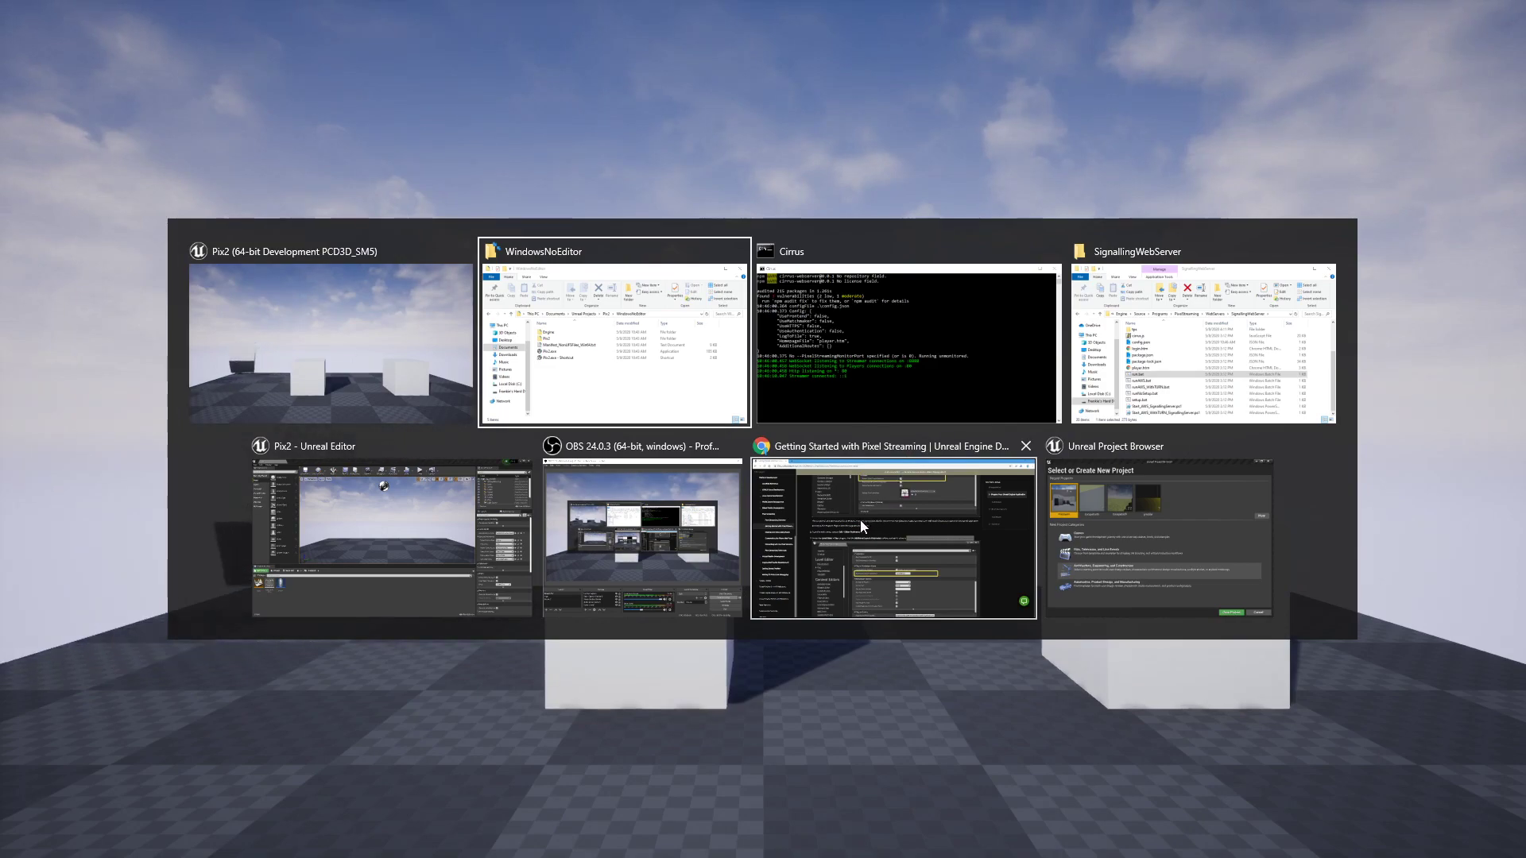
pyautogui.hotkey('alt', 'Tab')
pyautogui.press('Escape')
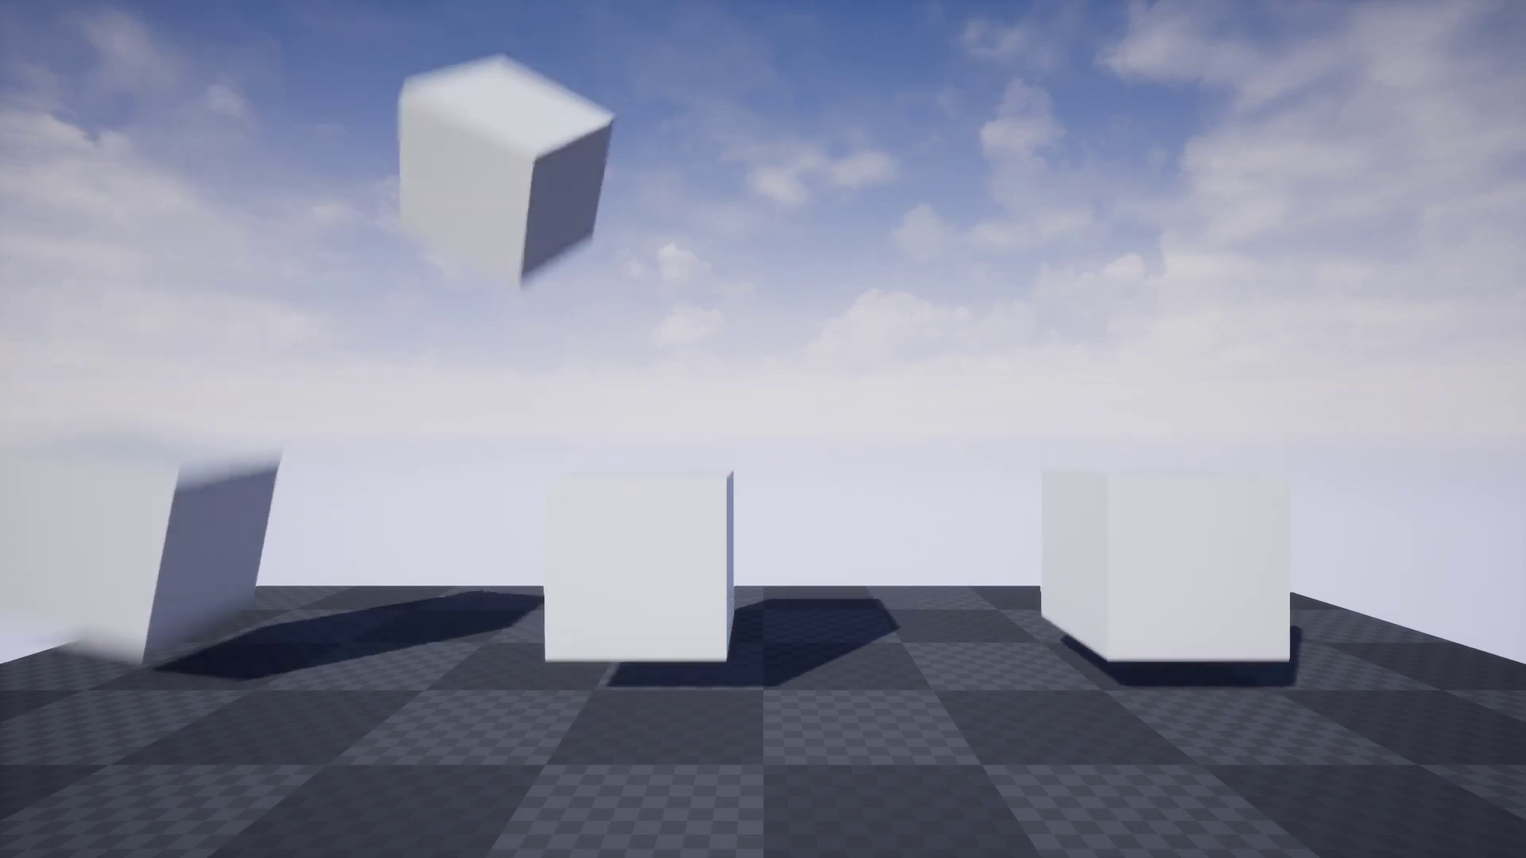
# Step: Switch to a new Chrome window, maximize it, and load 127.0.0.1
pyautogui.hotkey('alt', 'Tab')
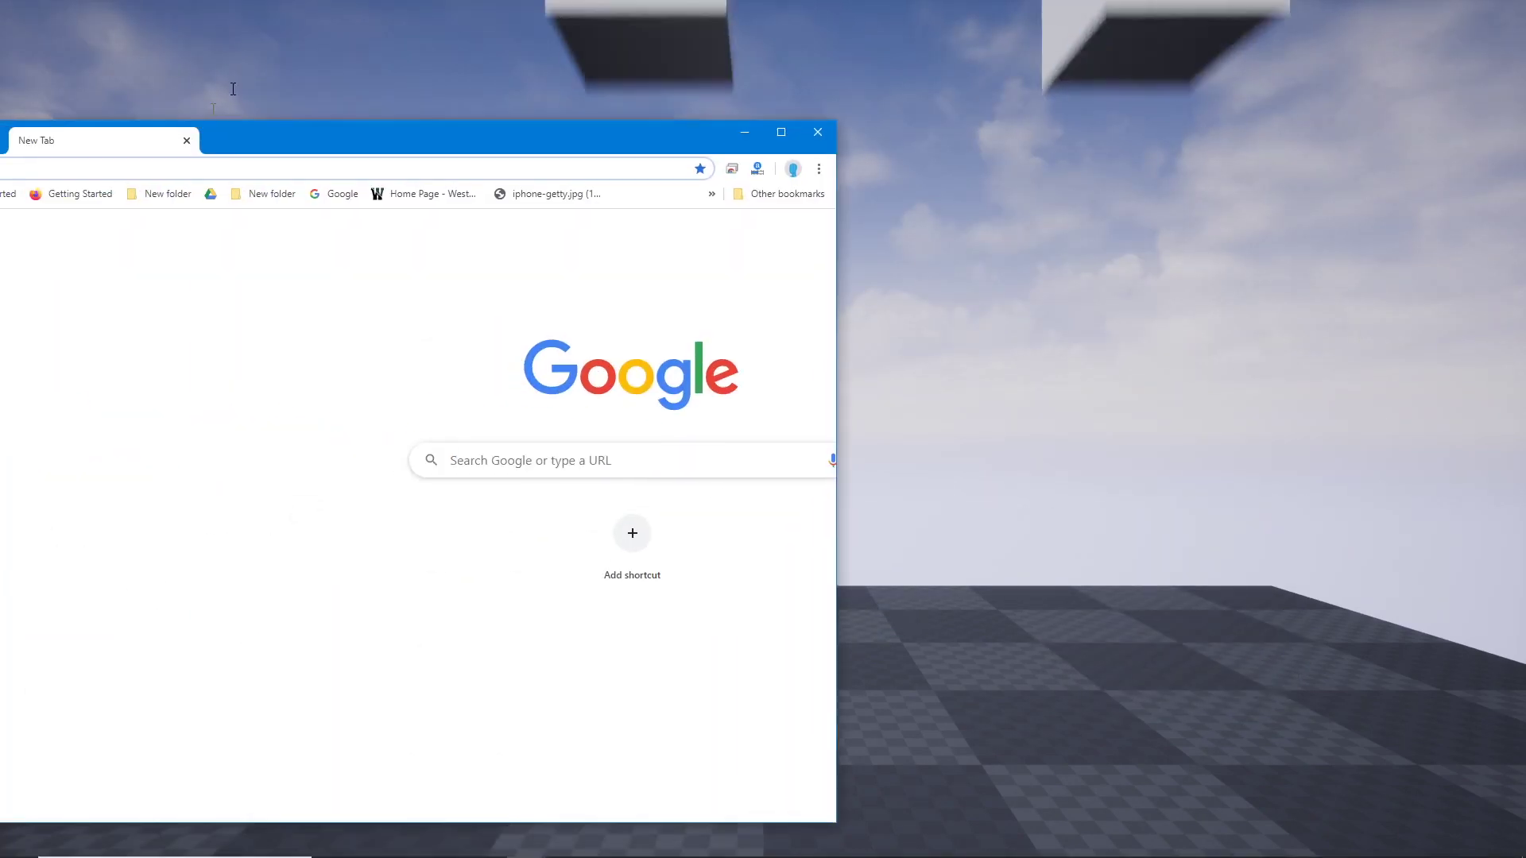
pyautogui.press('super+Up')
pyautogui.press('Return')
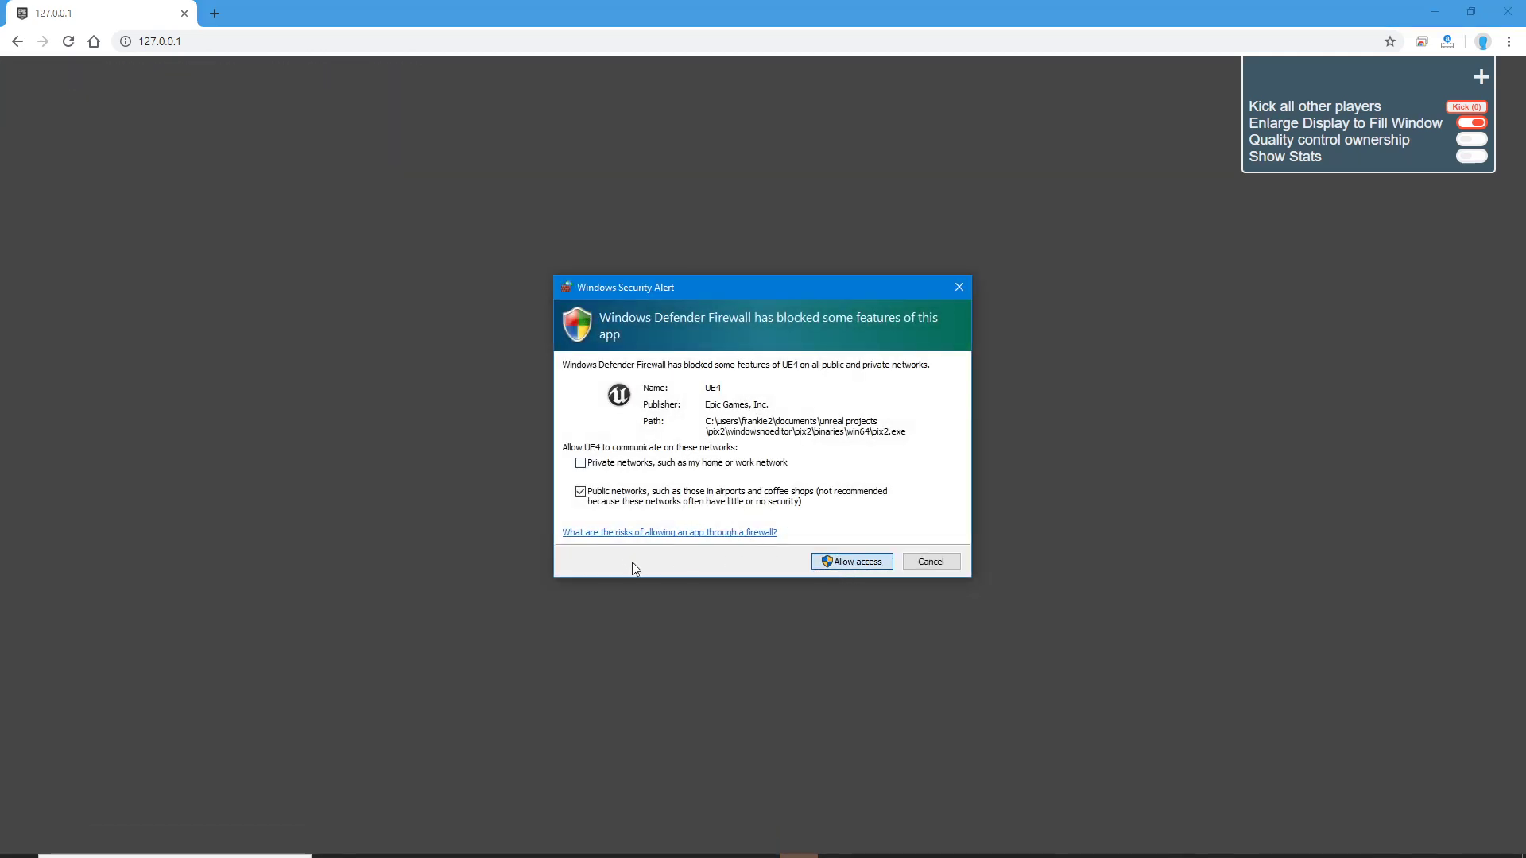
# Step: Allow UE4 through Windows Defender Firewall on public networks and start playing the pixel stream
pyautogui.click(831, 562)
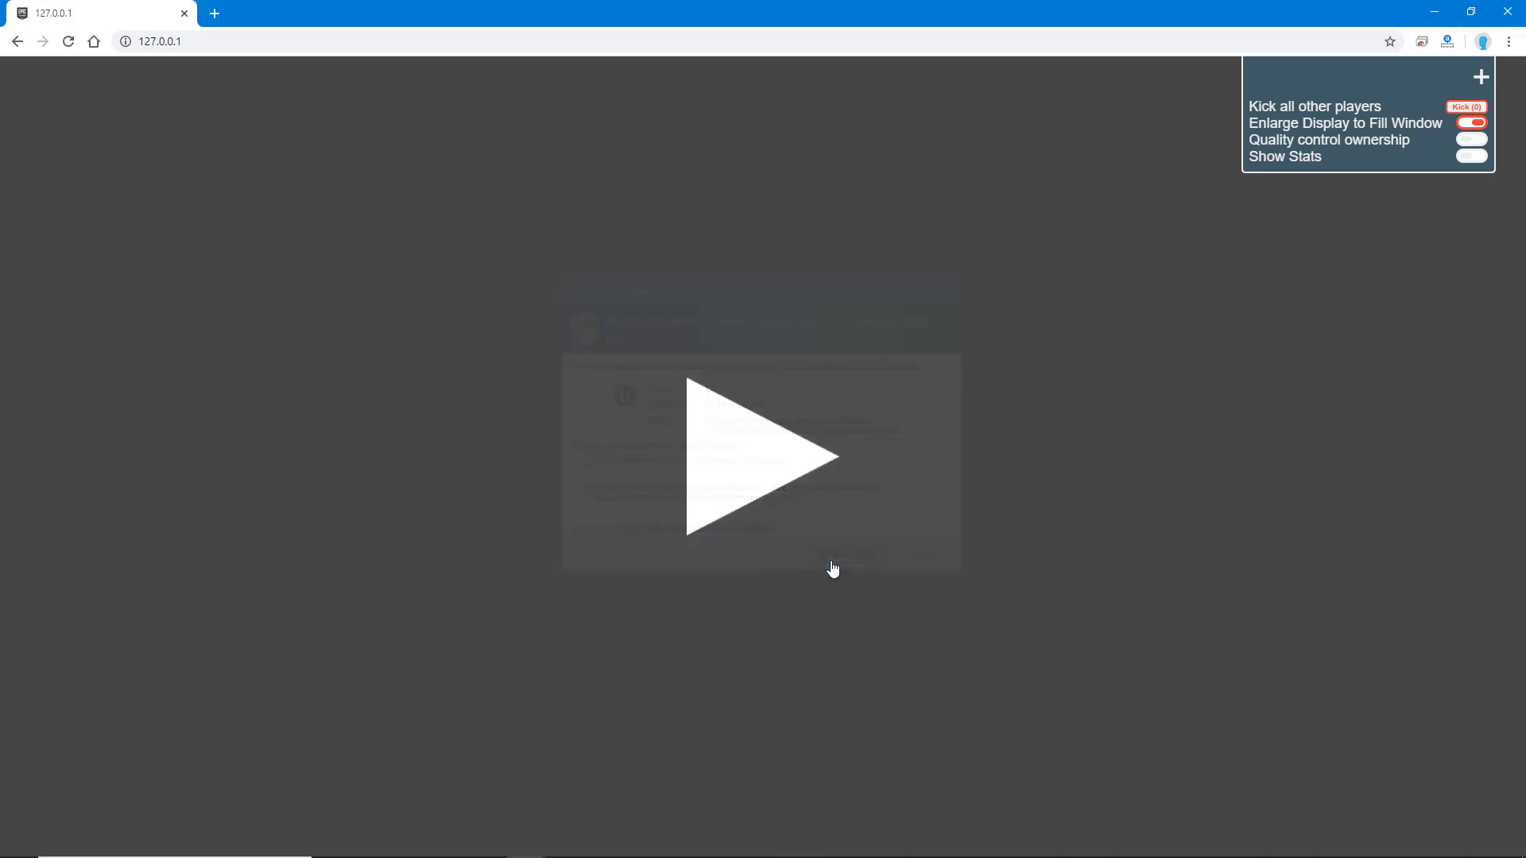
pyautogui.click(749, 474)
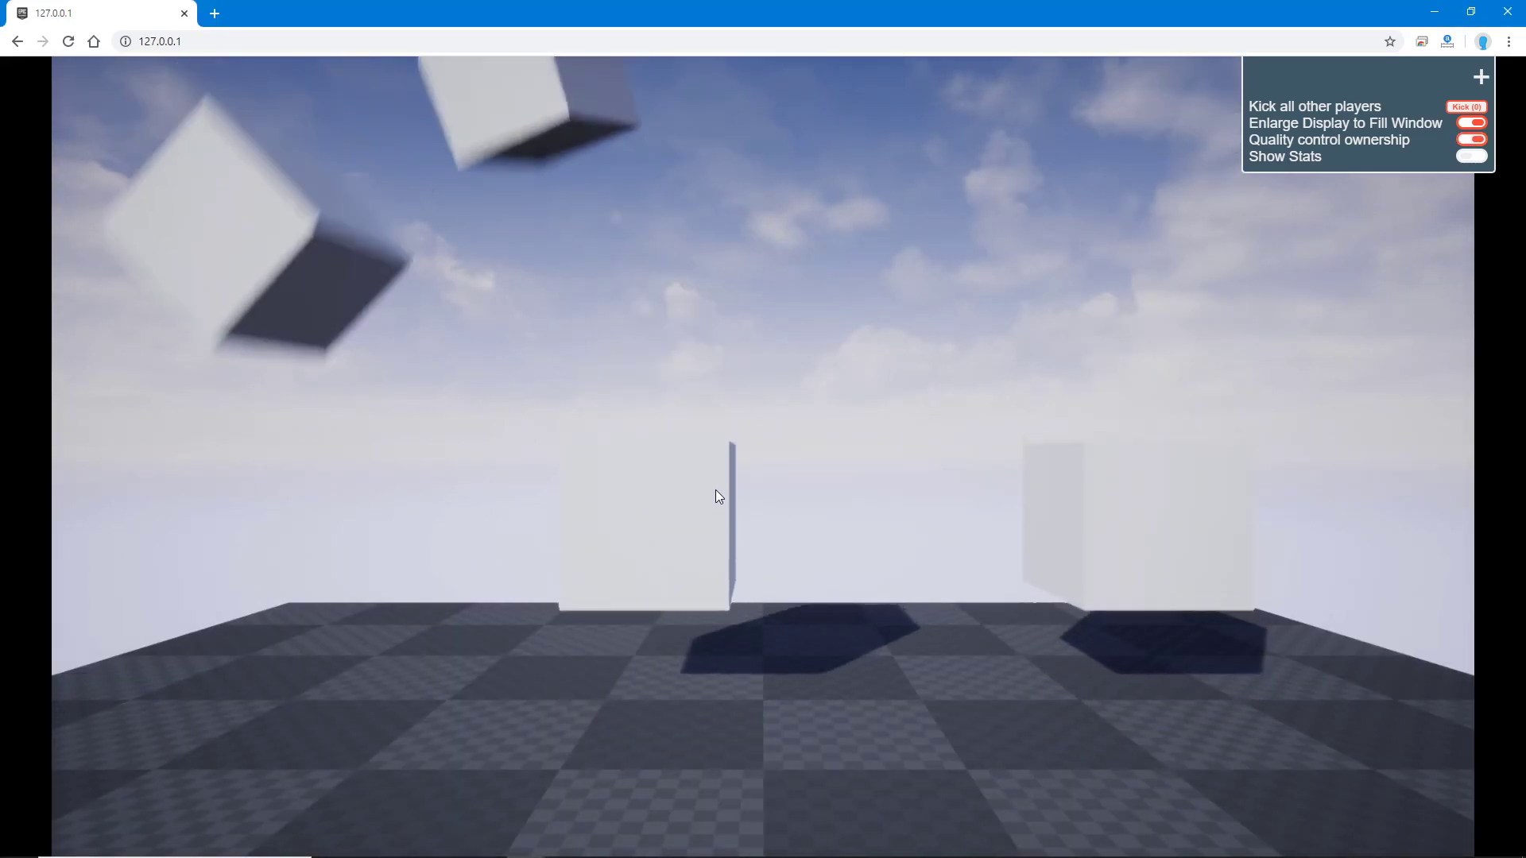
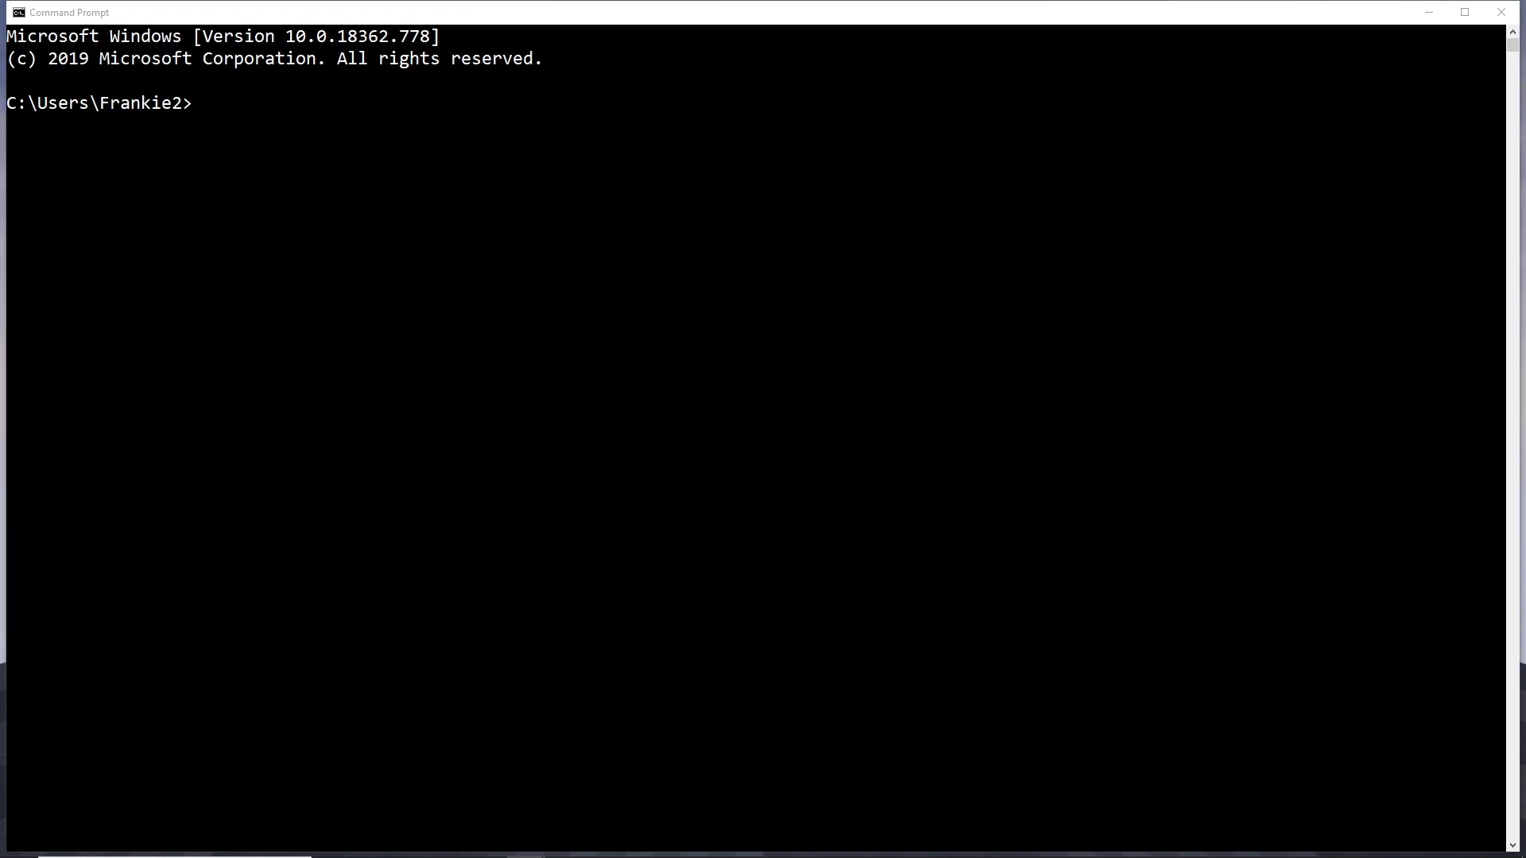
# Step: Run ipconfig in Command Prompt and copy the IPv4 address of the Wi-Fi 4 adapter
pyautogui.click(361, 168)
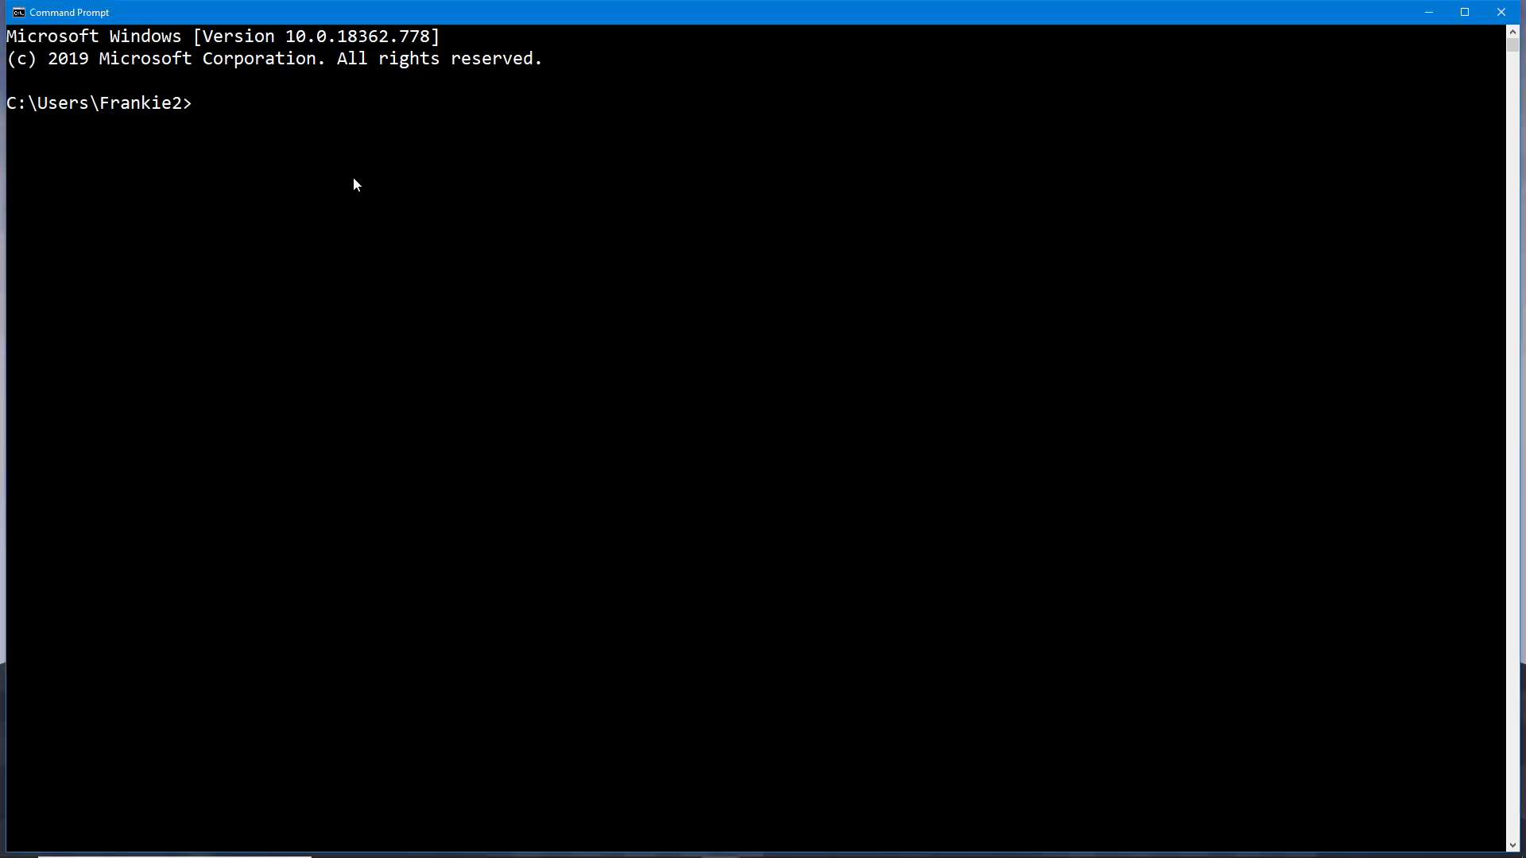
pyautogui.write('ipconfig')
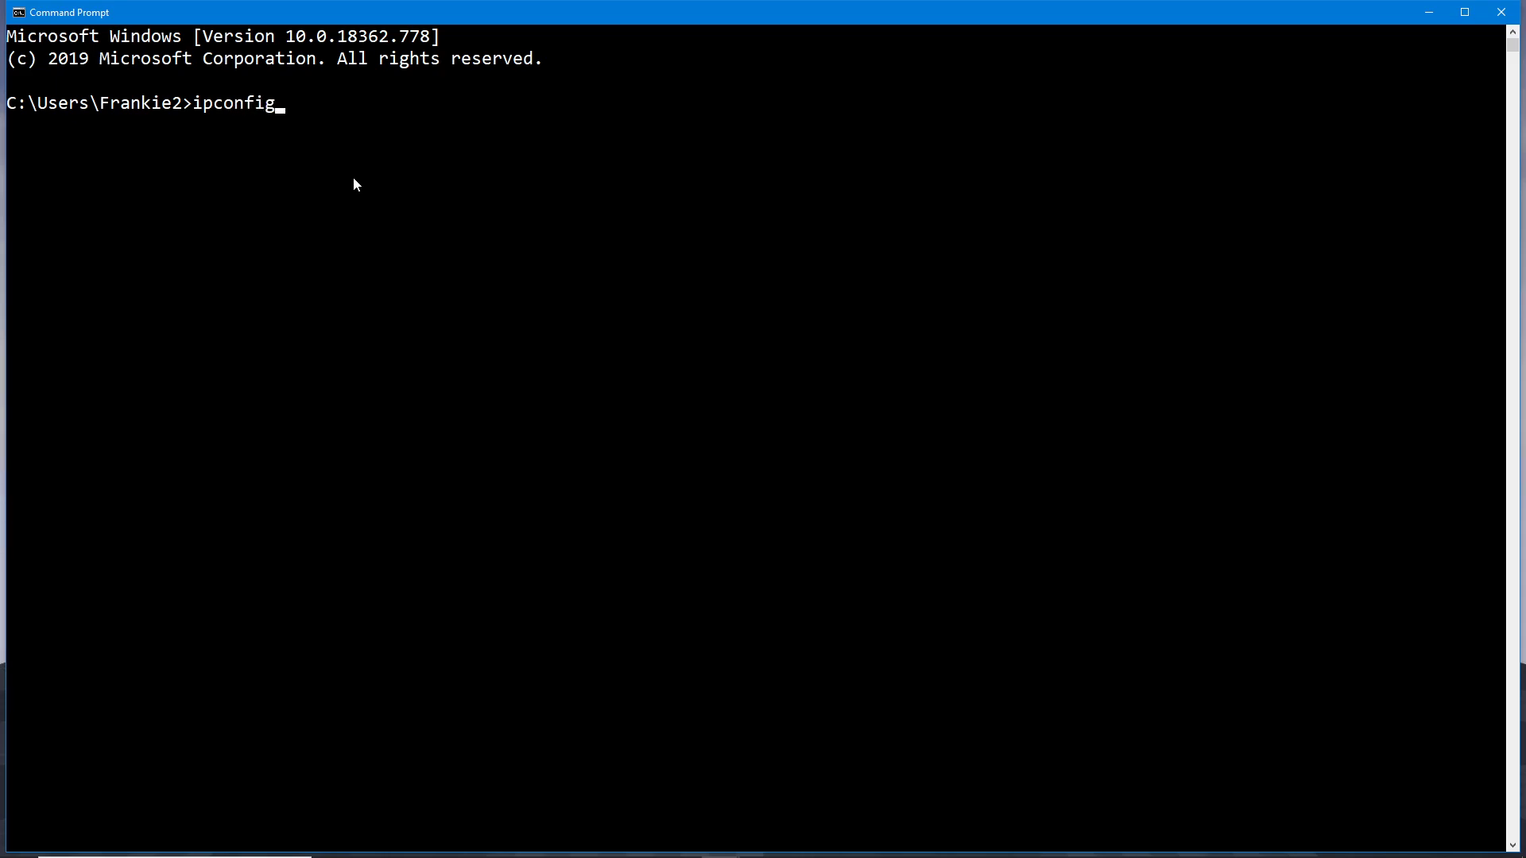
pyautogui.press('Return')
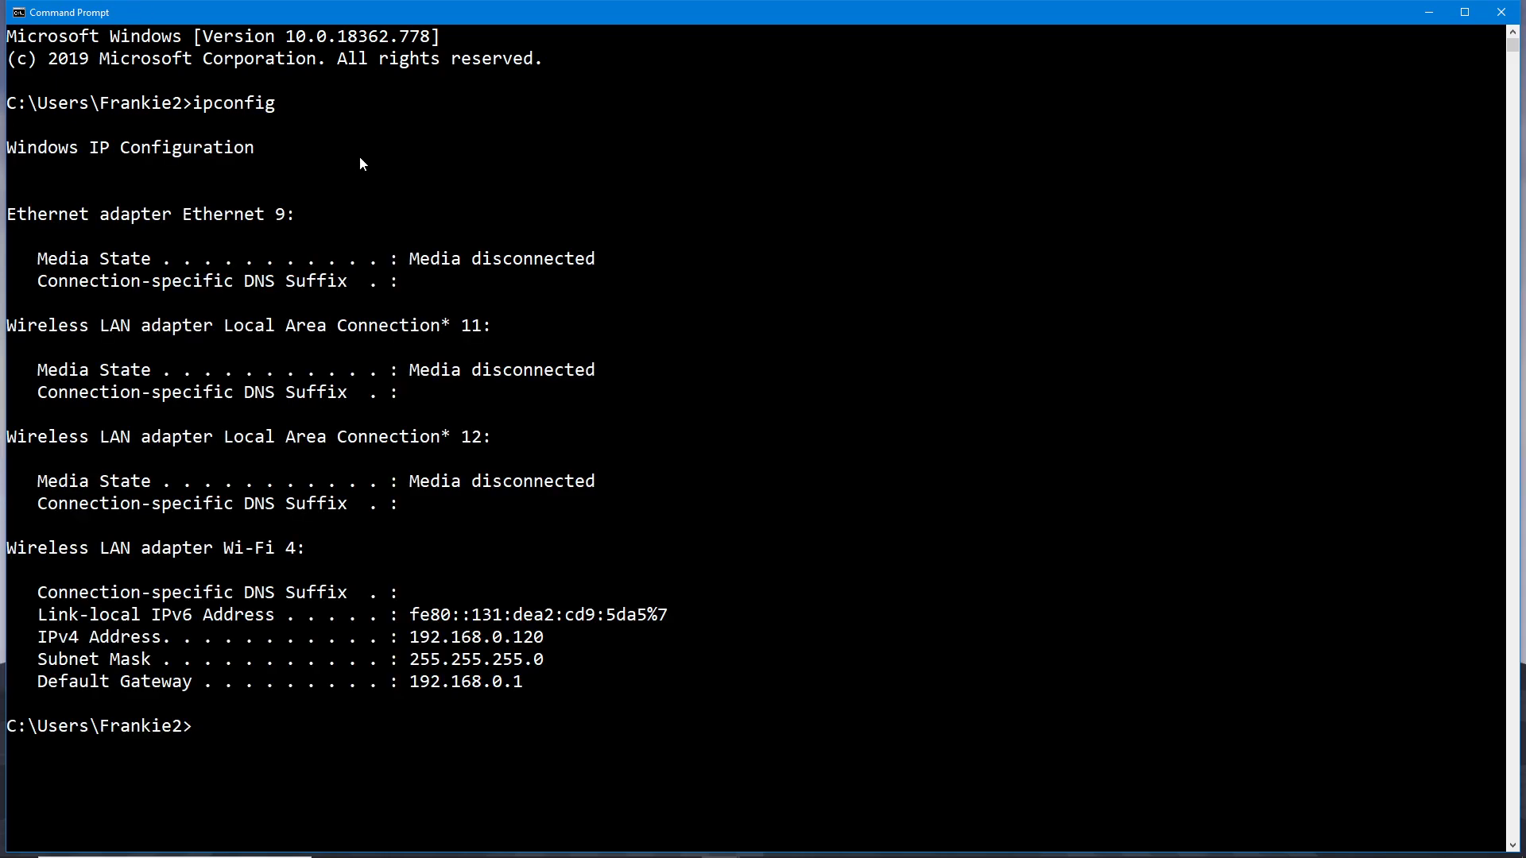
pyautogui.doubleClick(435, 659)
pyautogui.doubleClick(437, 639)
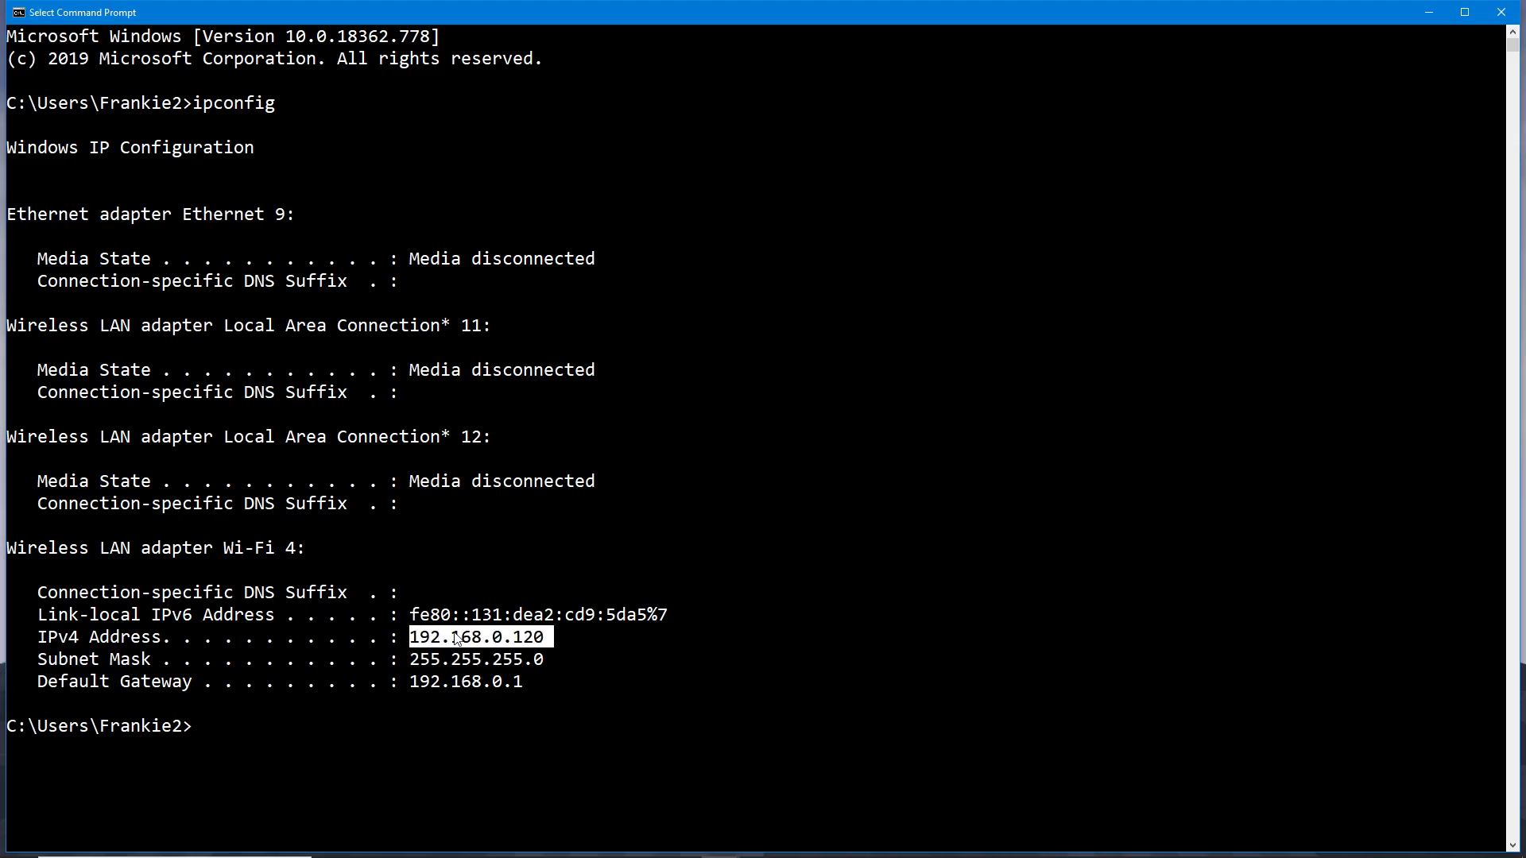
pyautogui.hotkey('ctrl', 'c')
# Step: Reselect the Wi-Fi 4 adapter's IPv4 address, copy it again, and paste it at the command prompt
pyautogui.moveTo(667, 838)
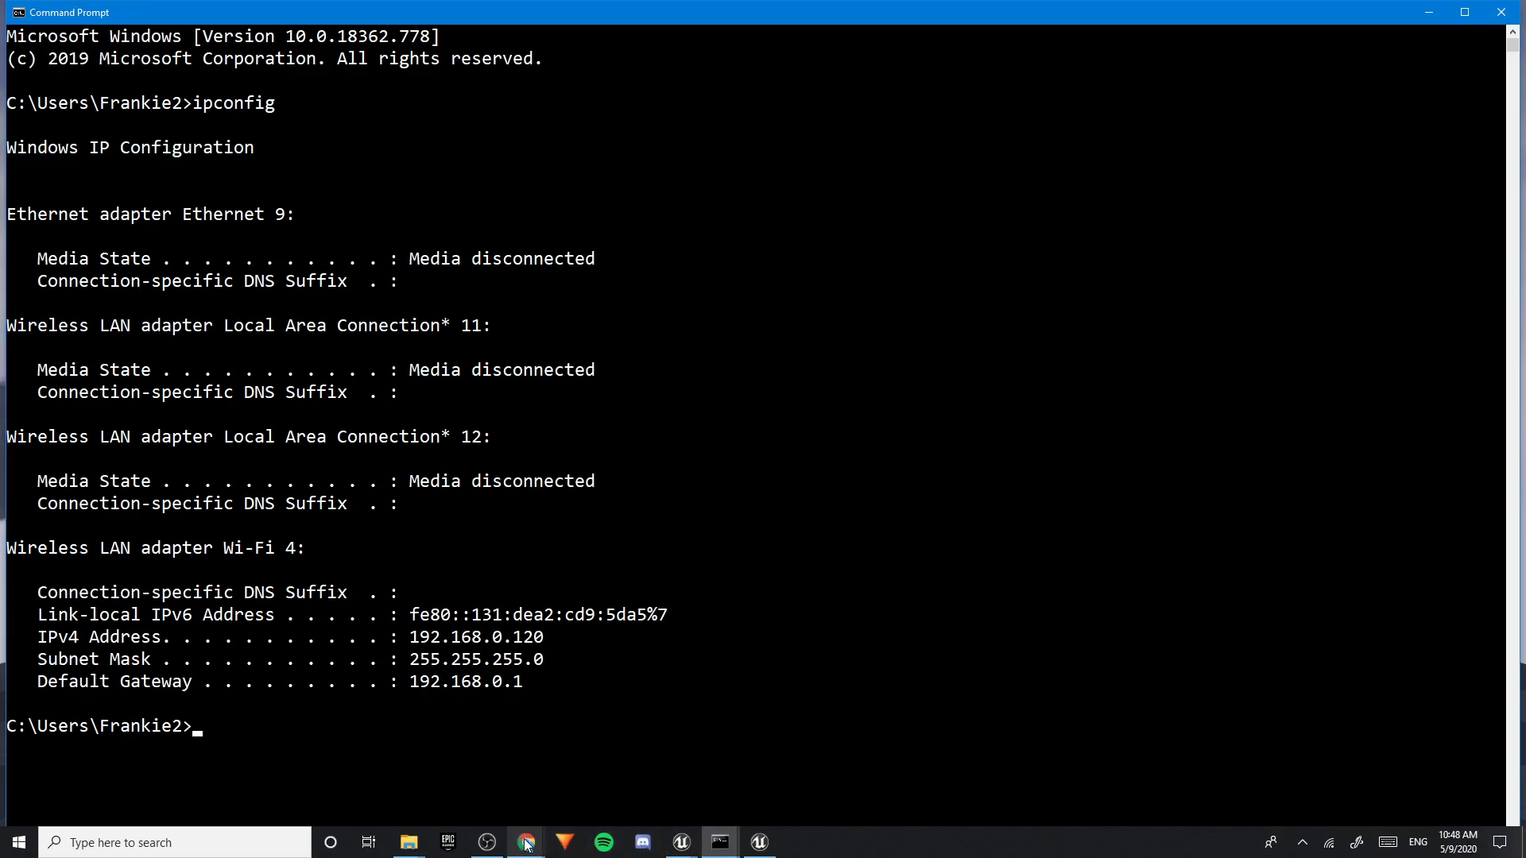
pyautogui.doubleClick(478, 640)
pyautogui.hotkey('ctrl', 'v')
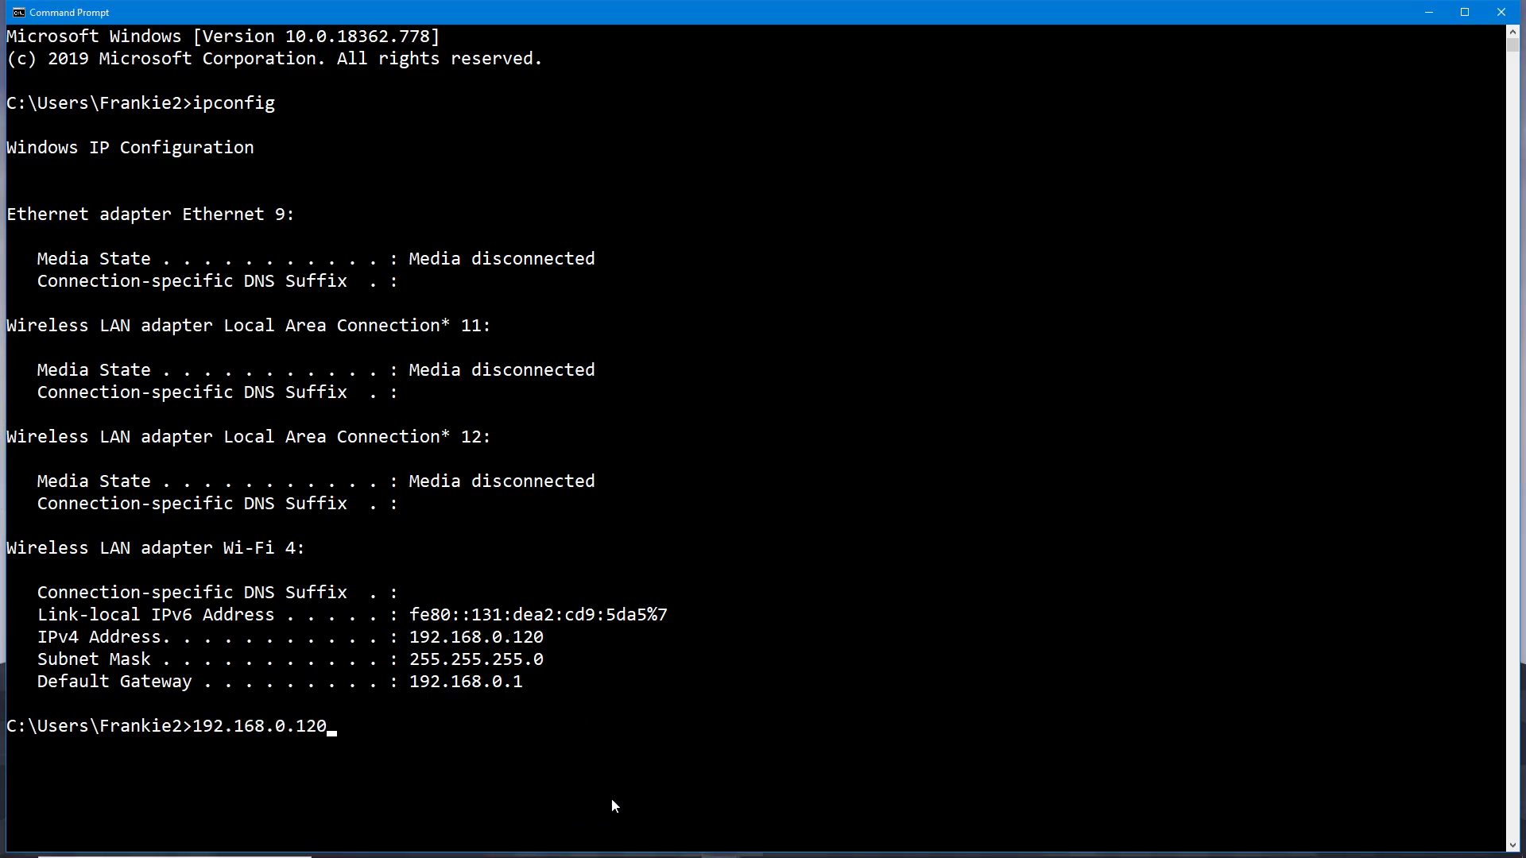
pyautogui.hotkey('ctrl', 'v')
pyautogui.doubleClick(478, 639)
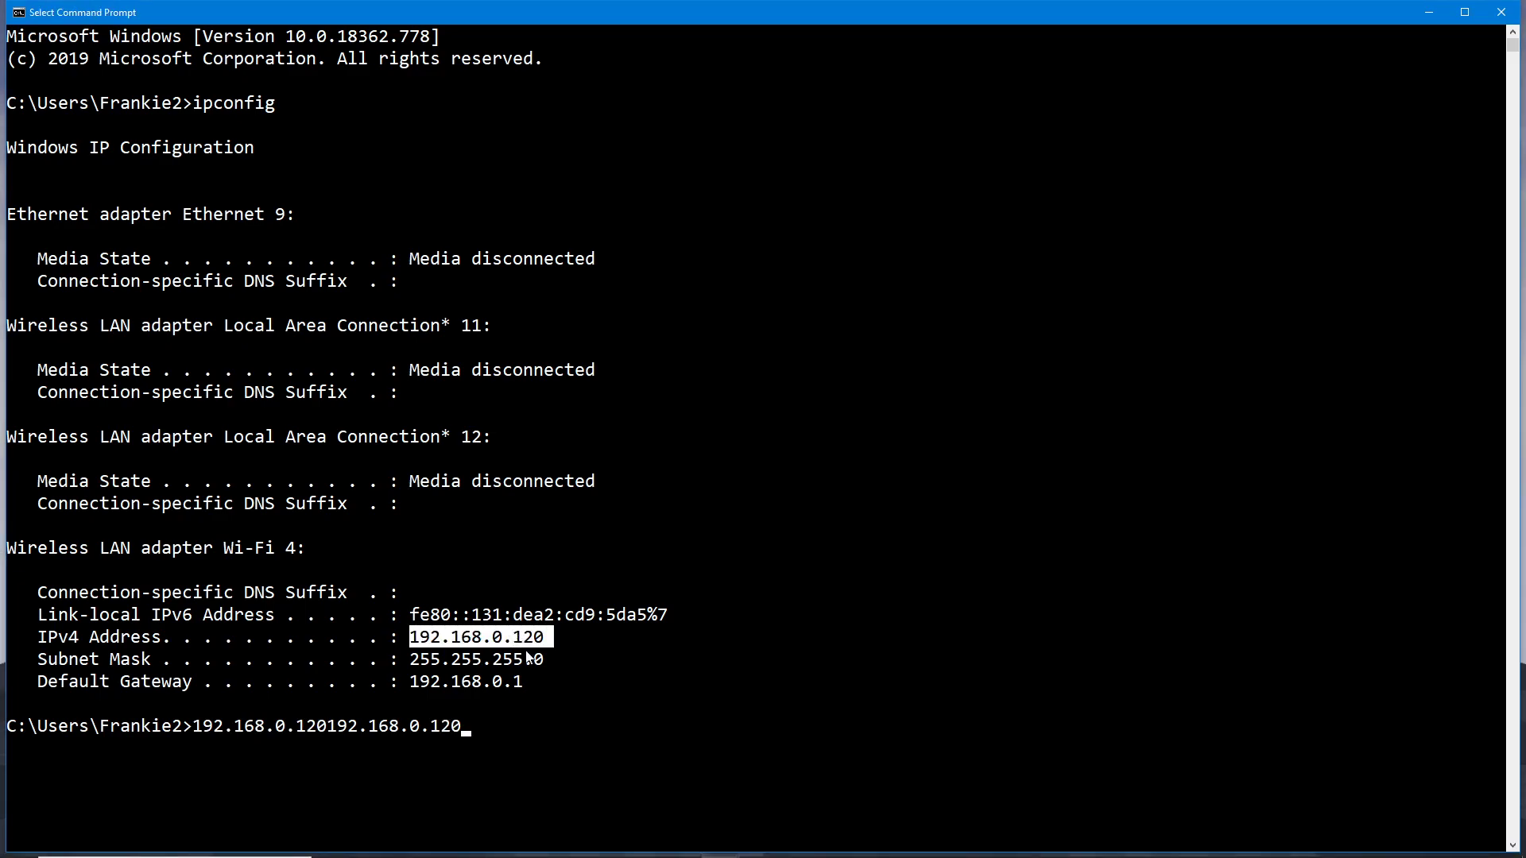
pyautogui.hotkey('ctrl', 'v')
# Step: Switch to Chrome, load 192.168.0.120 in the maximized New Tab window, and start playing the pixel stream
pyautogui.moveTo(564, 855)
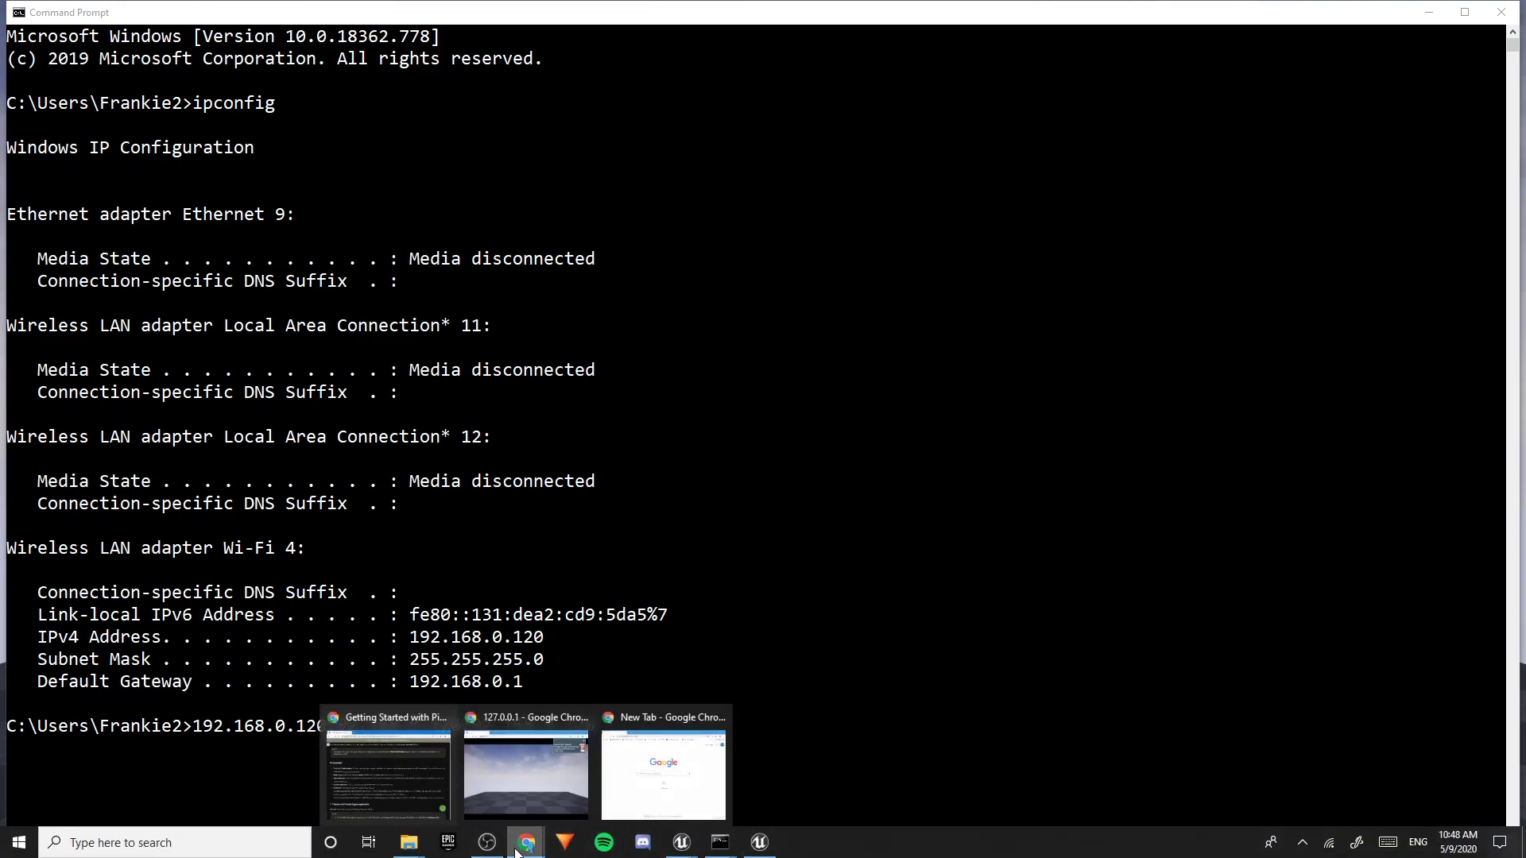
pyautogui.click(517, 757)
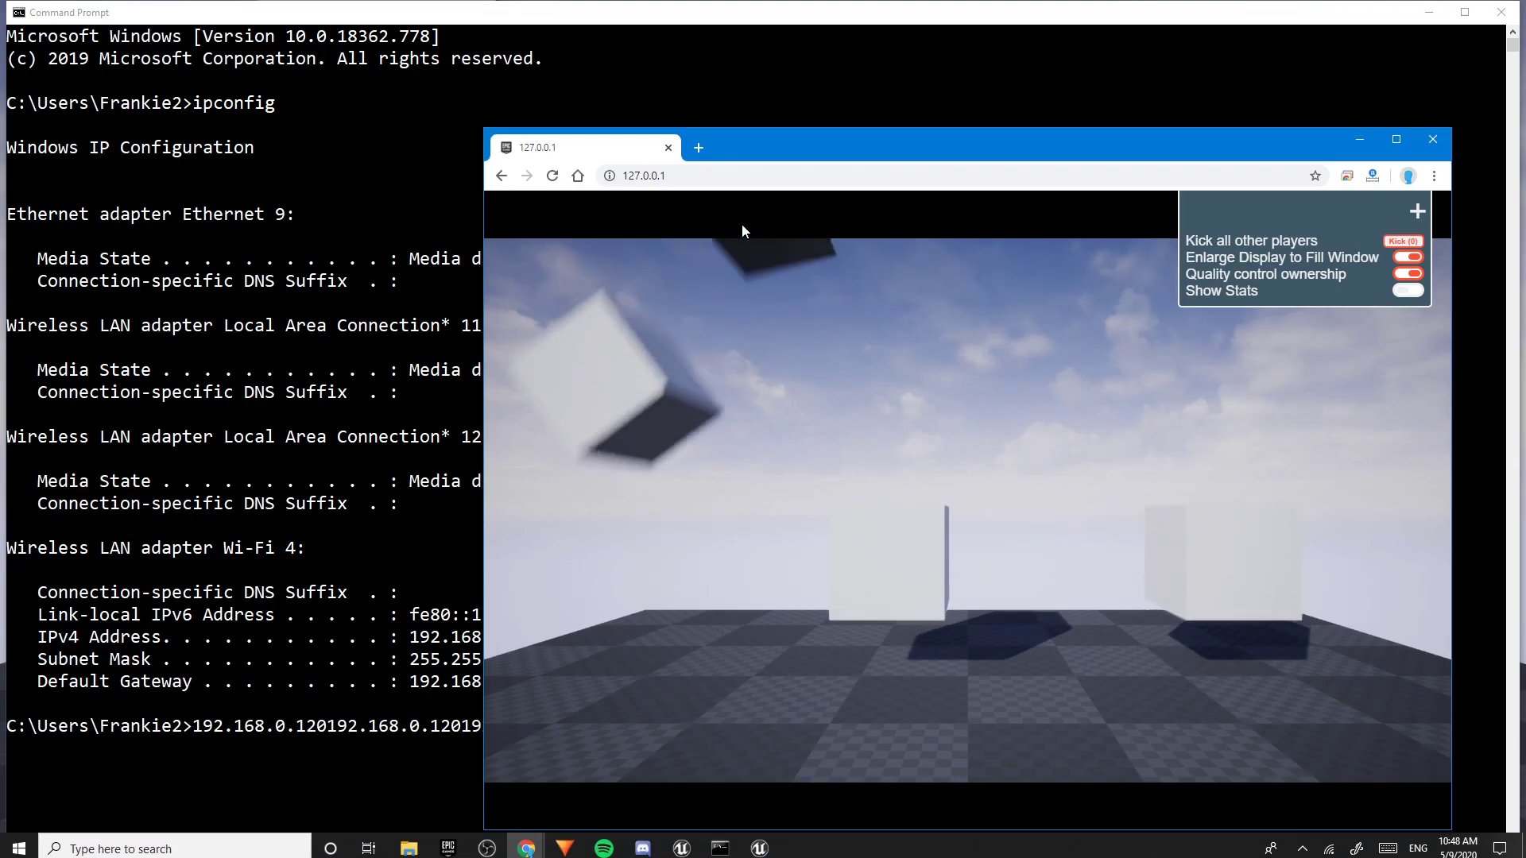
pyautogui.click(1458, 116)
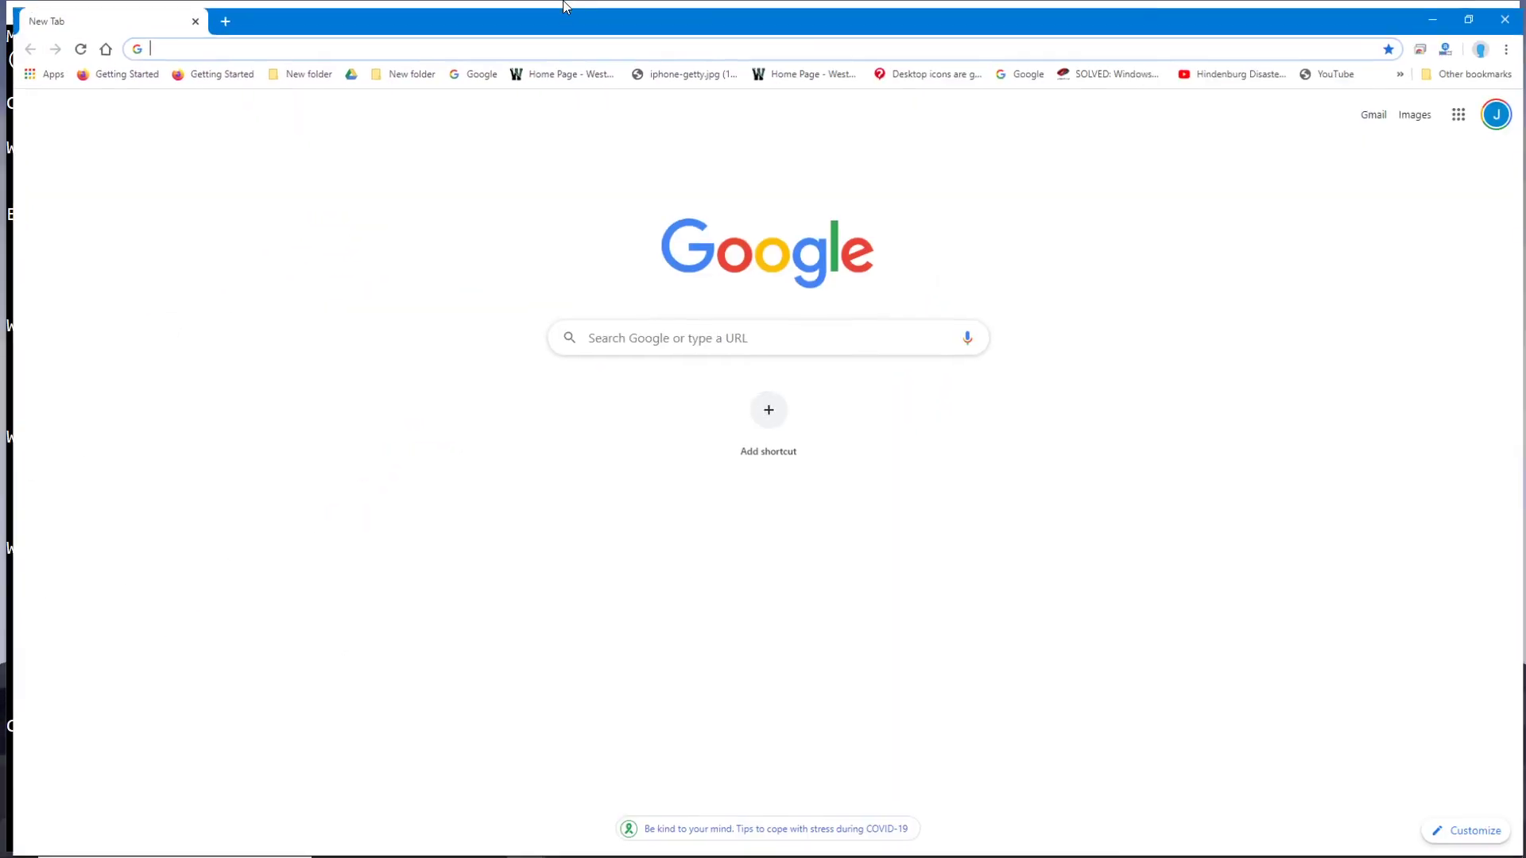
pyautogui.hotkey('ctrl', 'v')
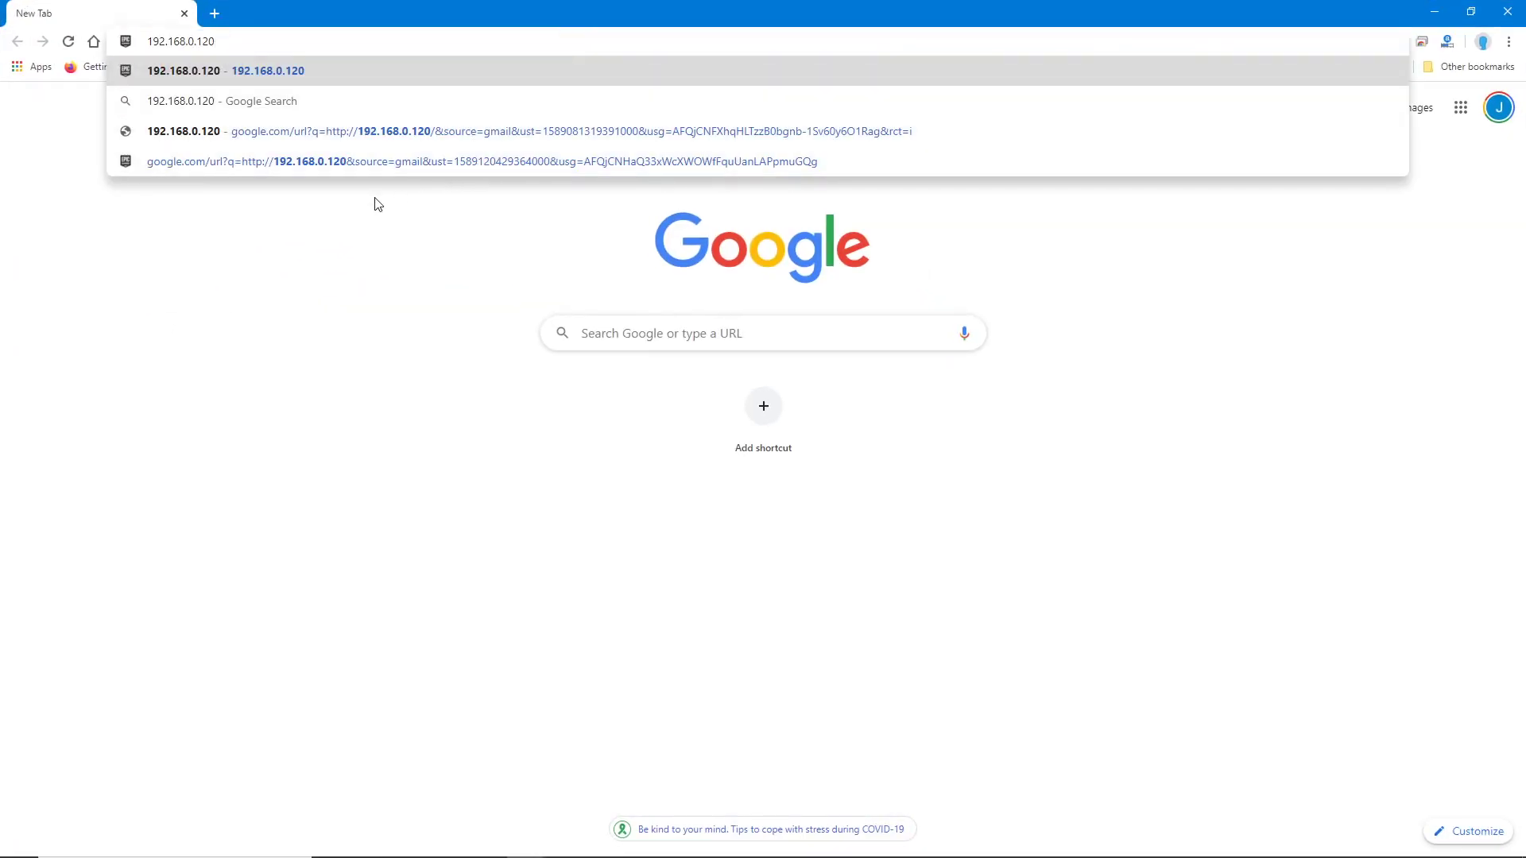
pyautogui.press('Return')
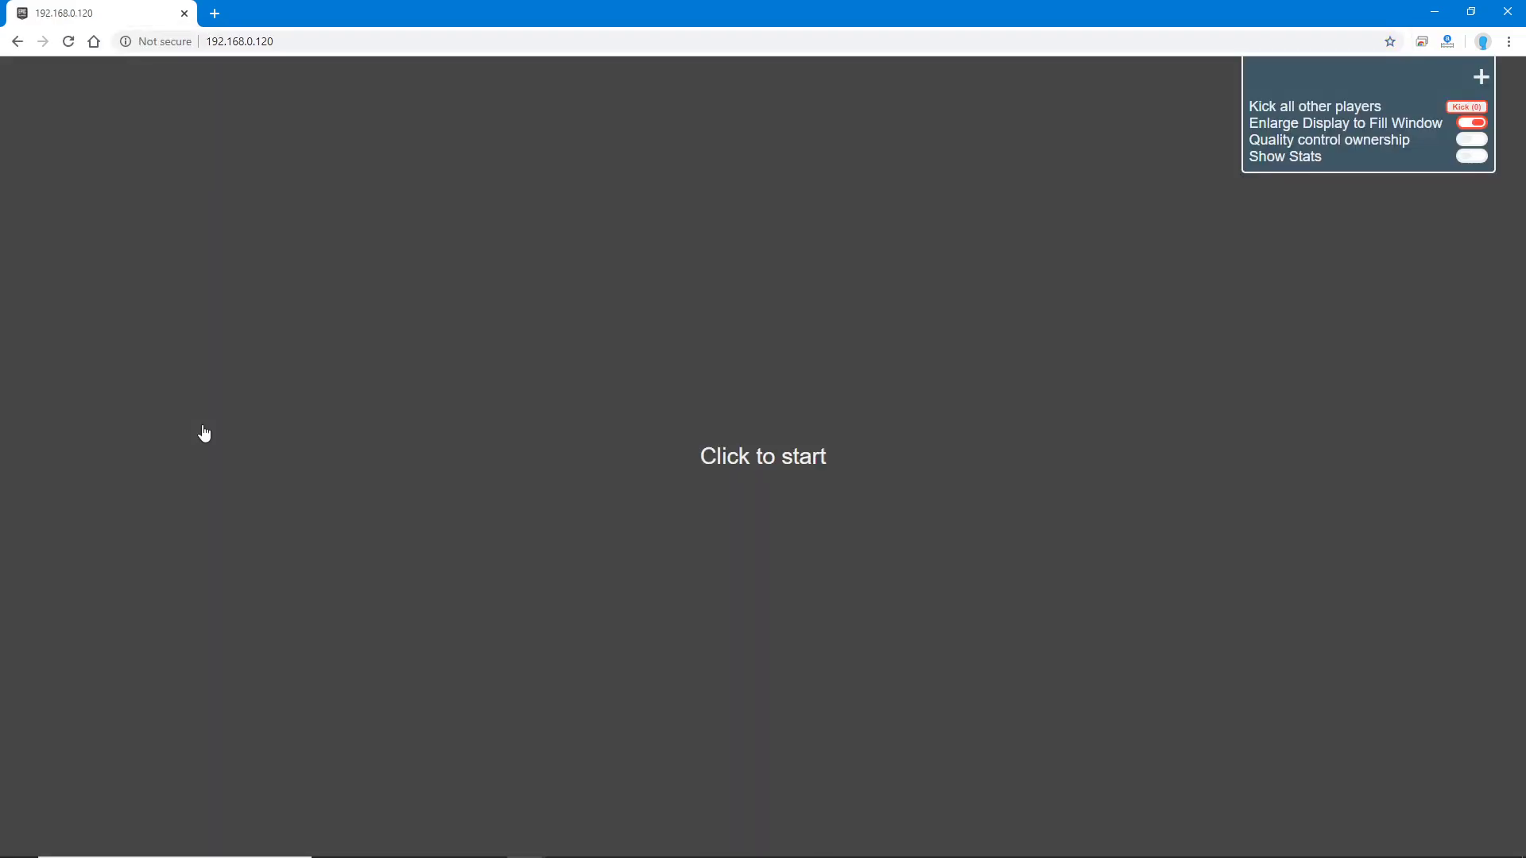
pyautogui.click(650, 438)
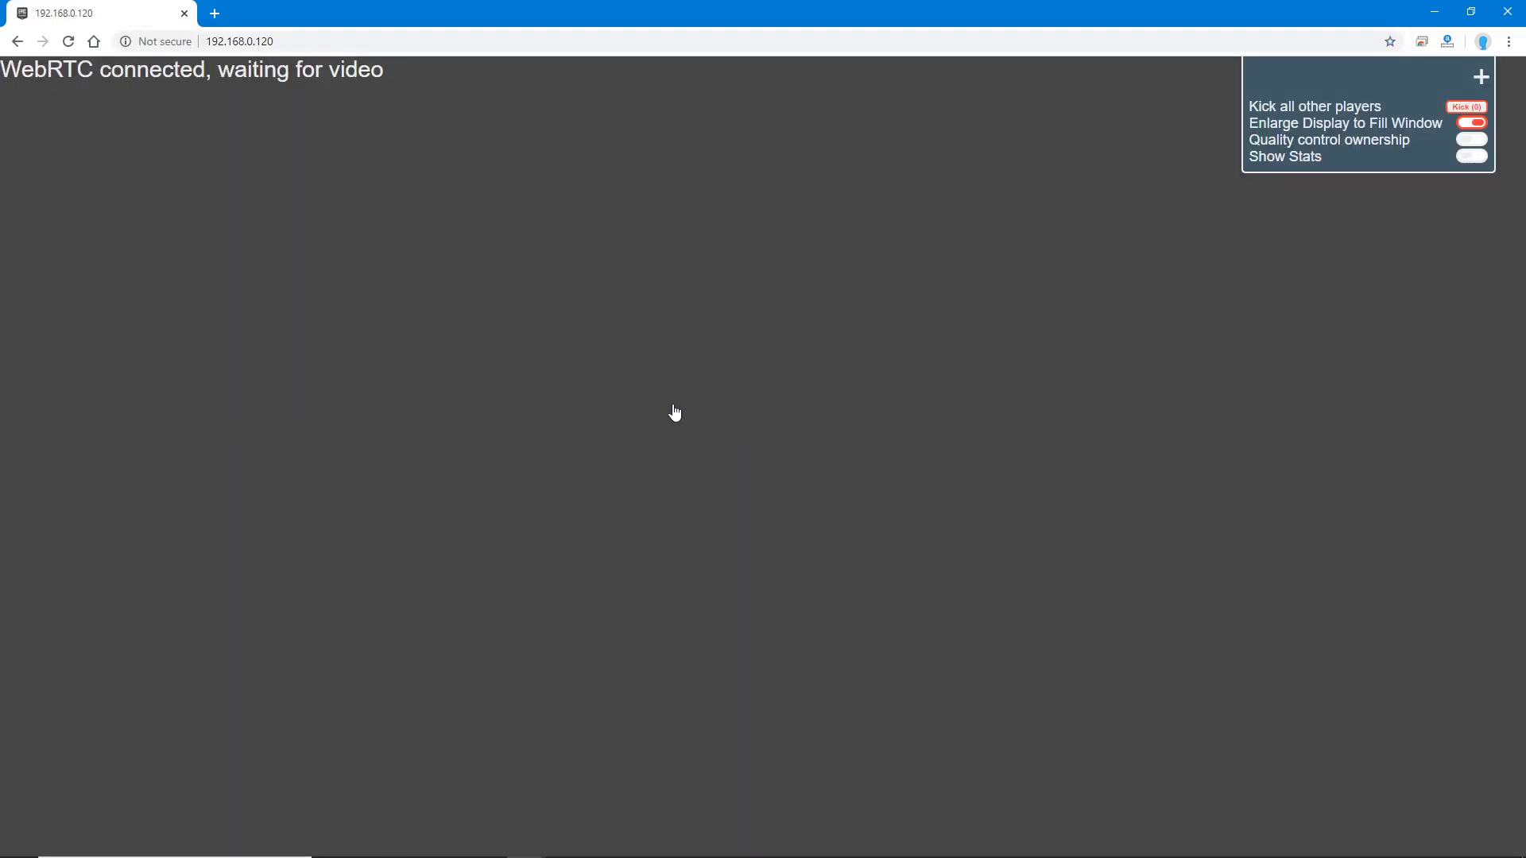
pyautogui.click(950, 475)
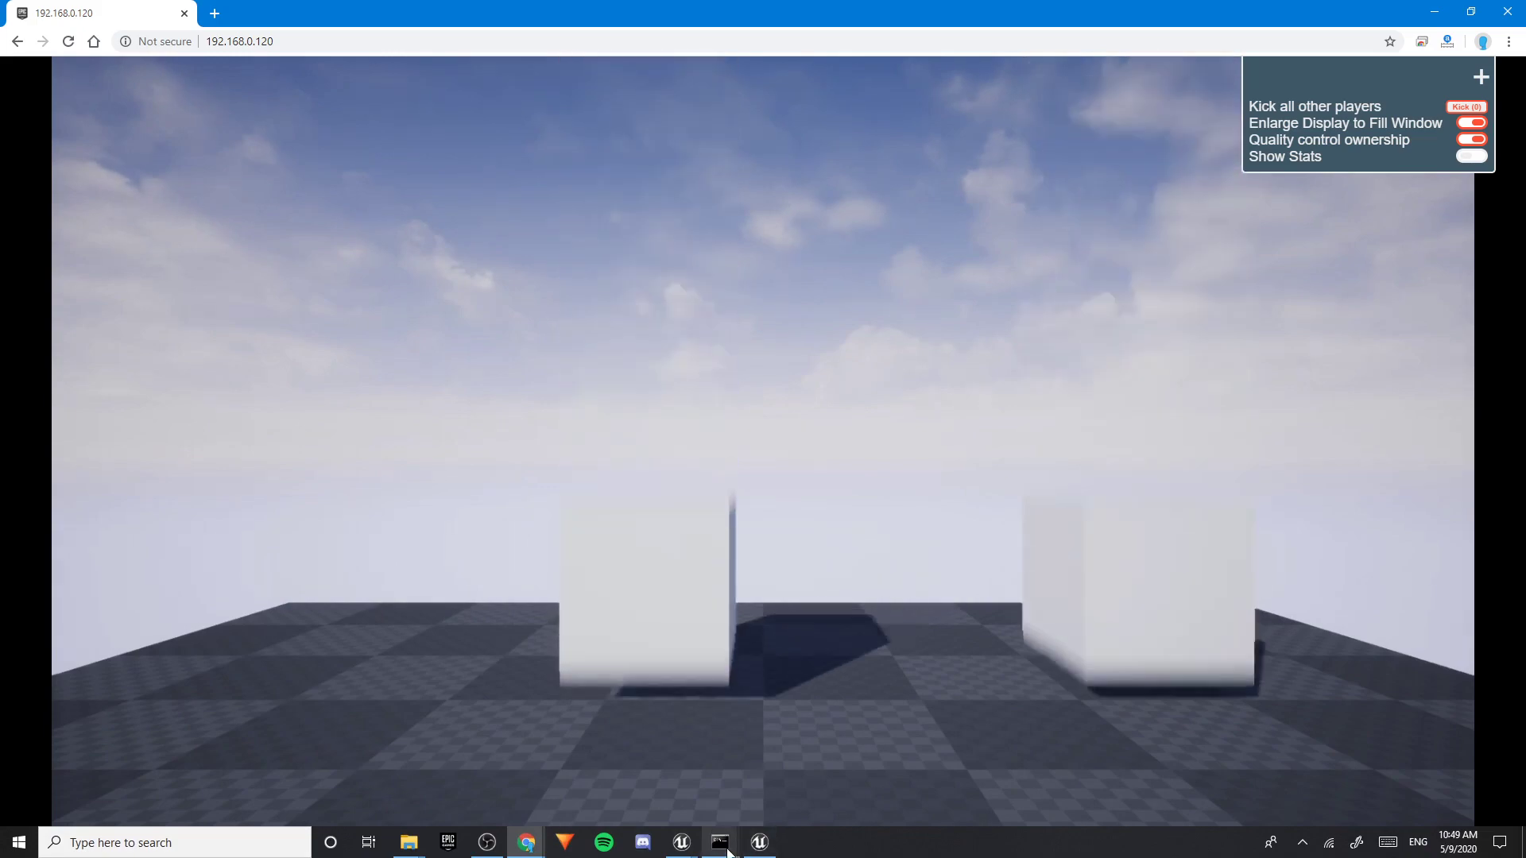
# Step: Return to the Command Prompt window with the ipconfig output and highlight the Wi-Fi 4 adapter's IPv4 address
pyautogui.click(720, 842)
pyautogui.click(830, 745)
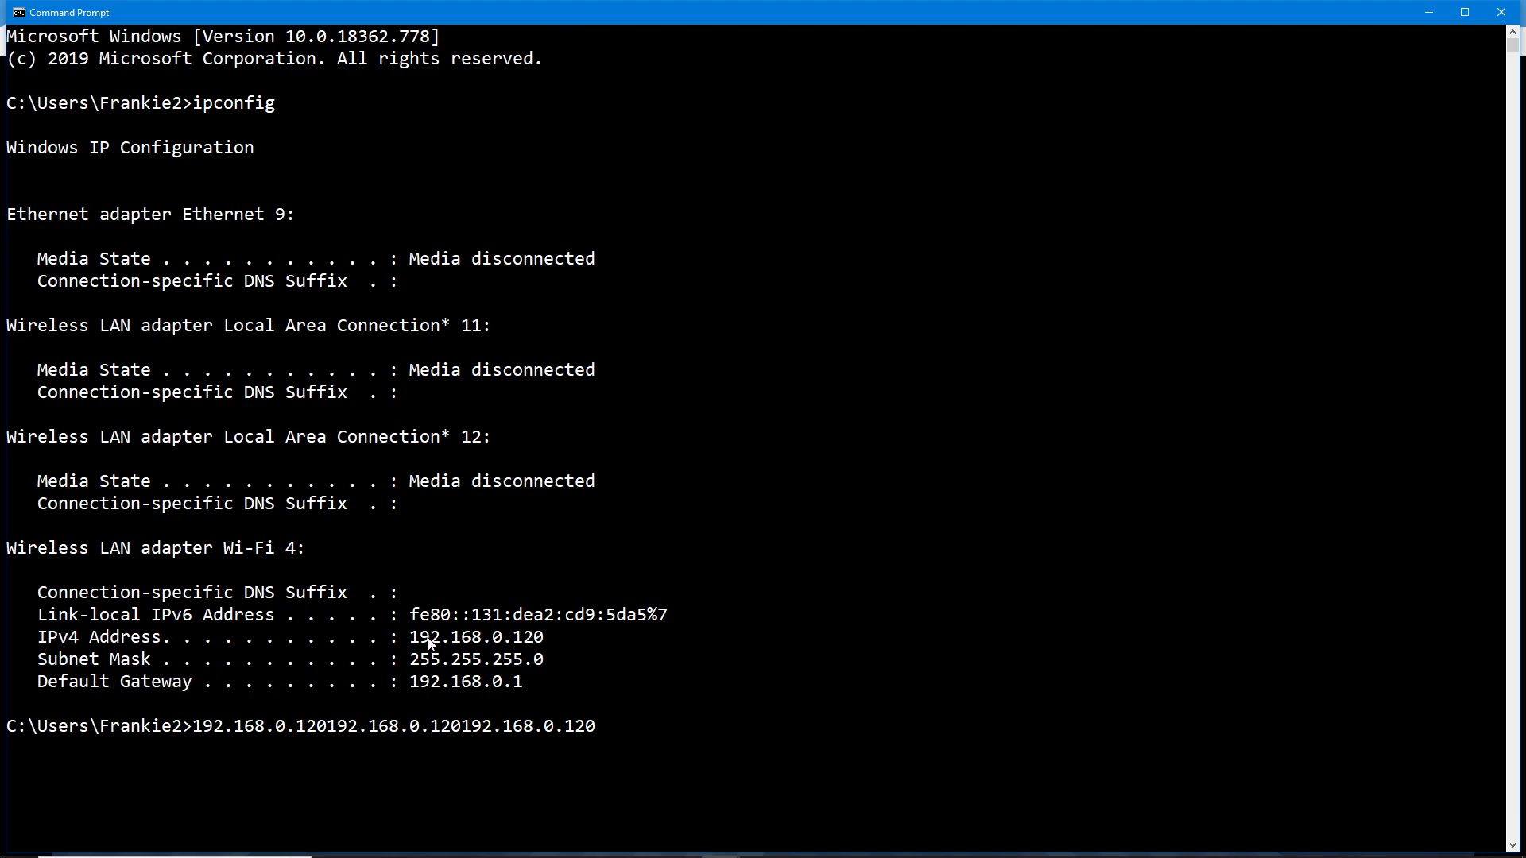
pyautogui.doubleClick(485, 639)
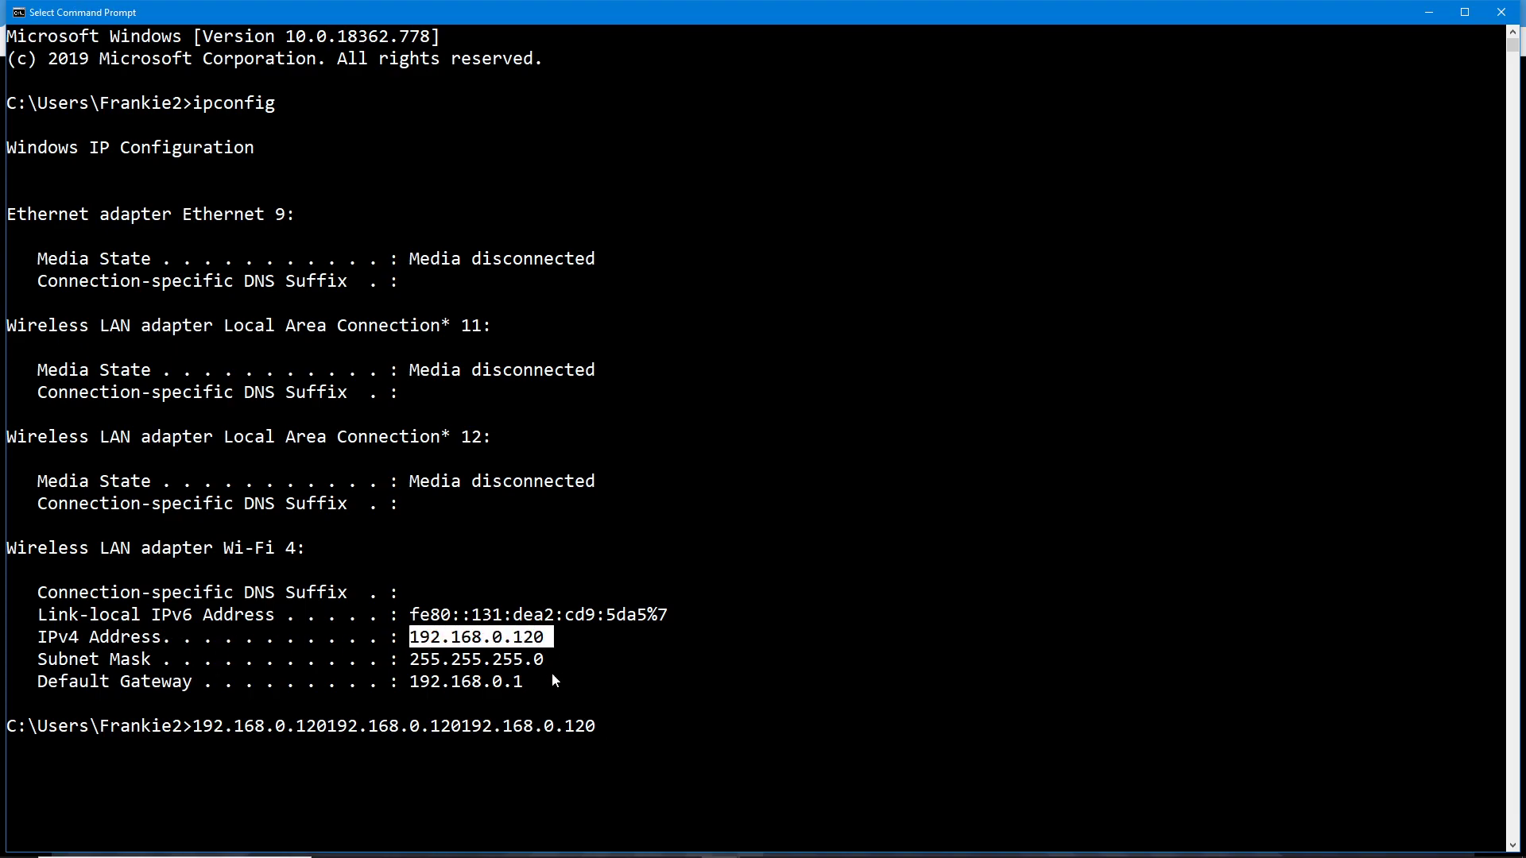
# Step: Switch back to the Chrome window streaming from 192.168.0.120 and maximize it
pyautogui.moveTo(550, 857)
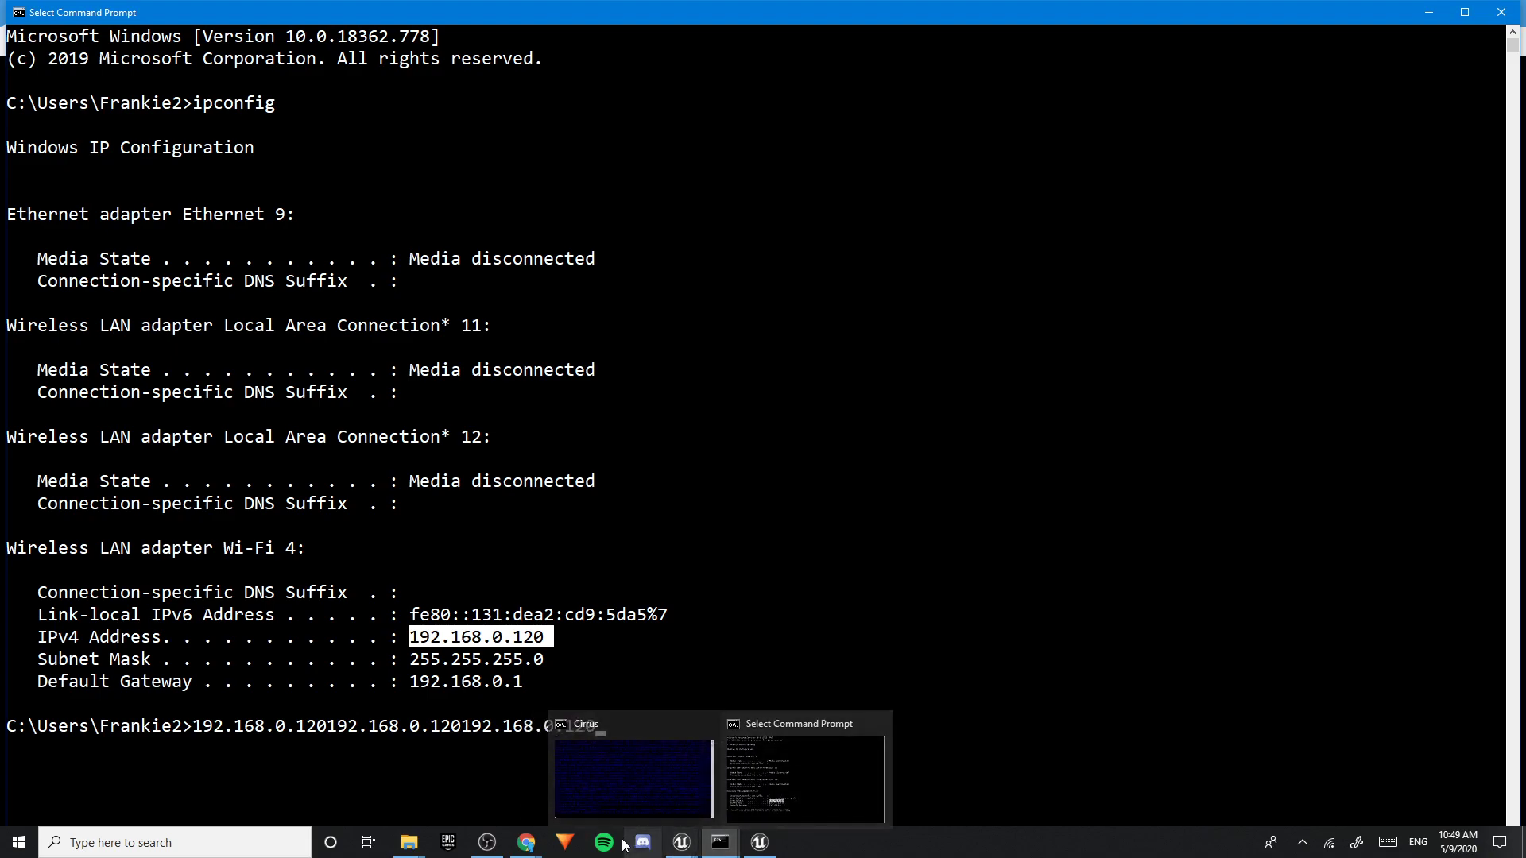
pyautogui.moveTo(674, 852)
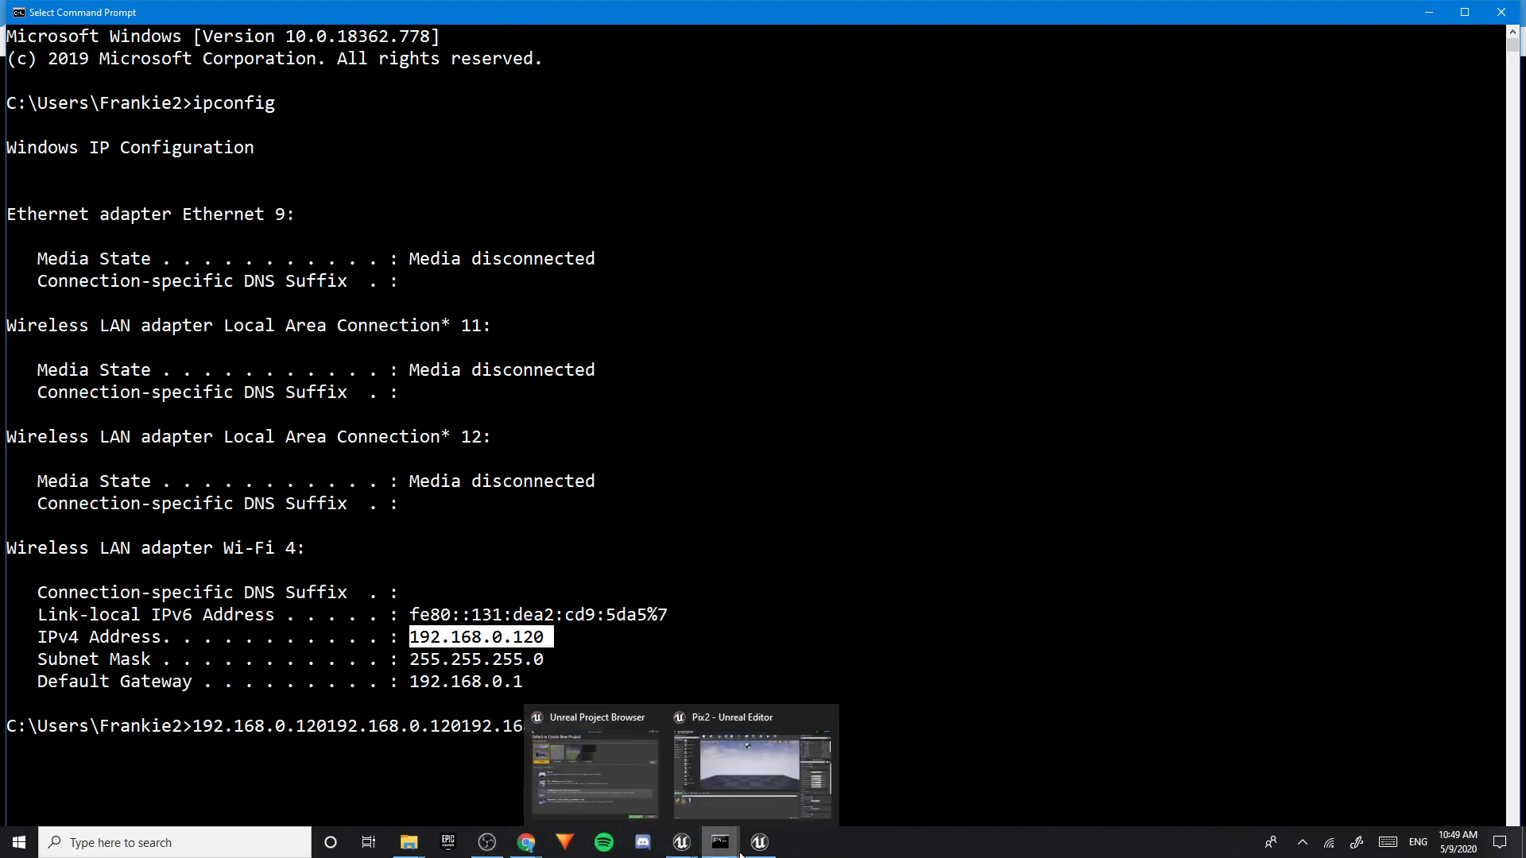
pyautogui.click(590, 790)
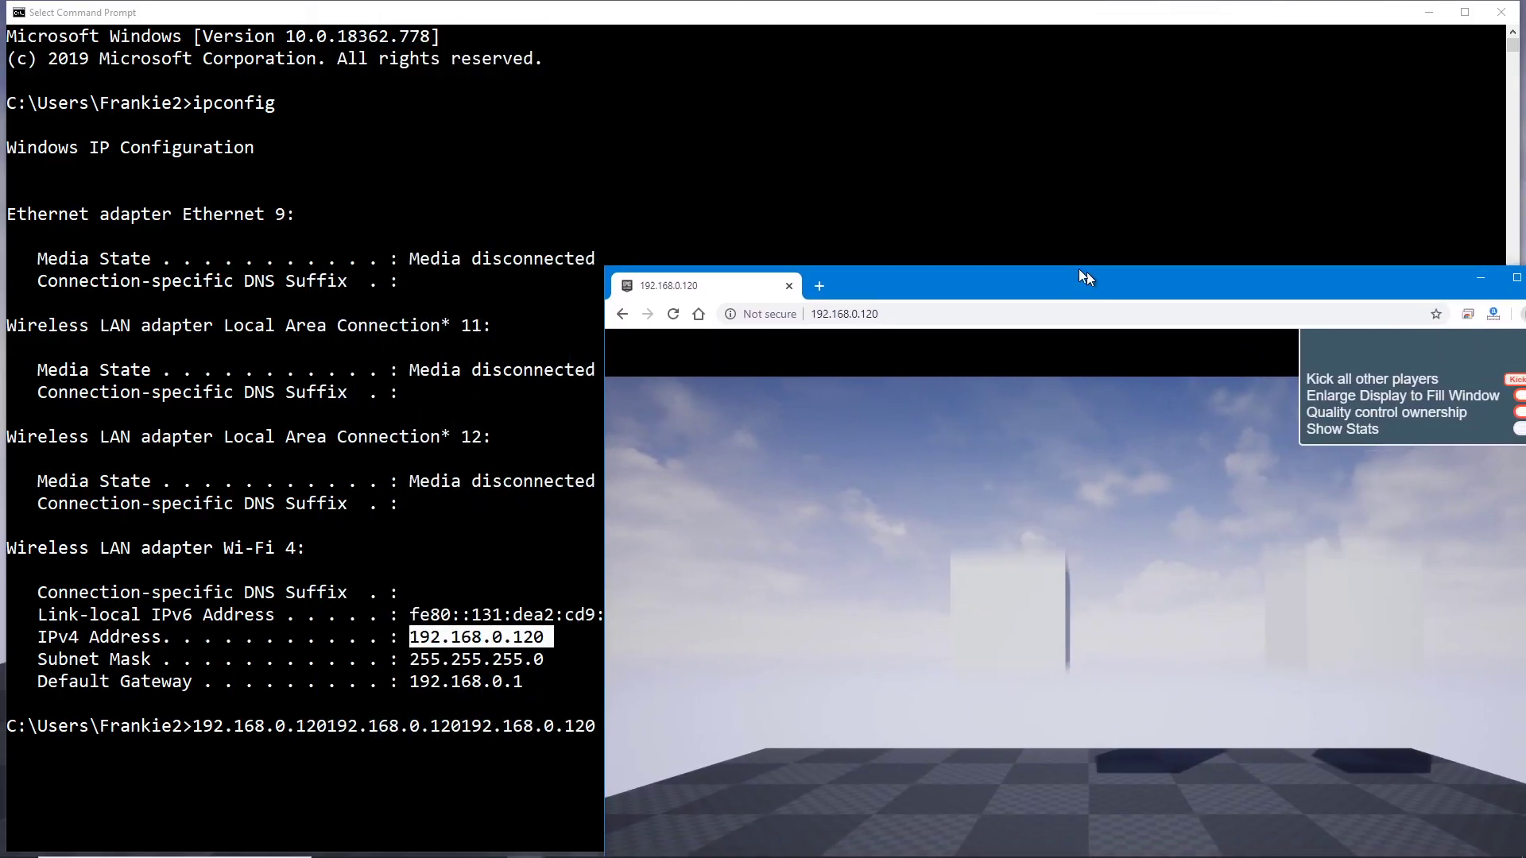
pyautogui.moveTo(1080, 268); pyautogui.dragTo(640, 3)
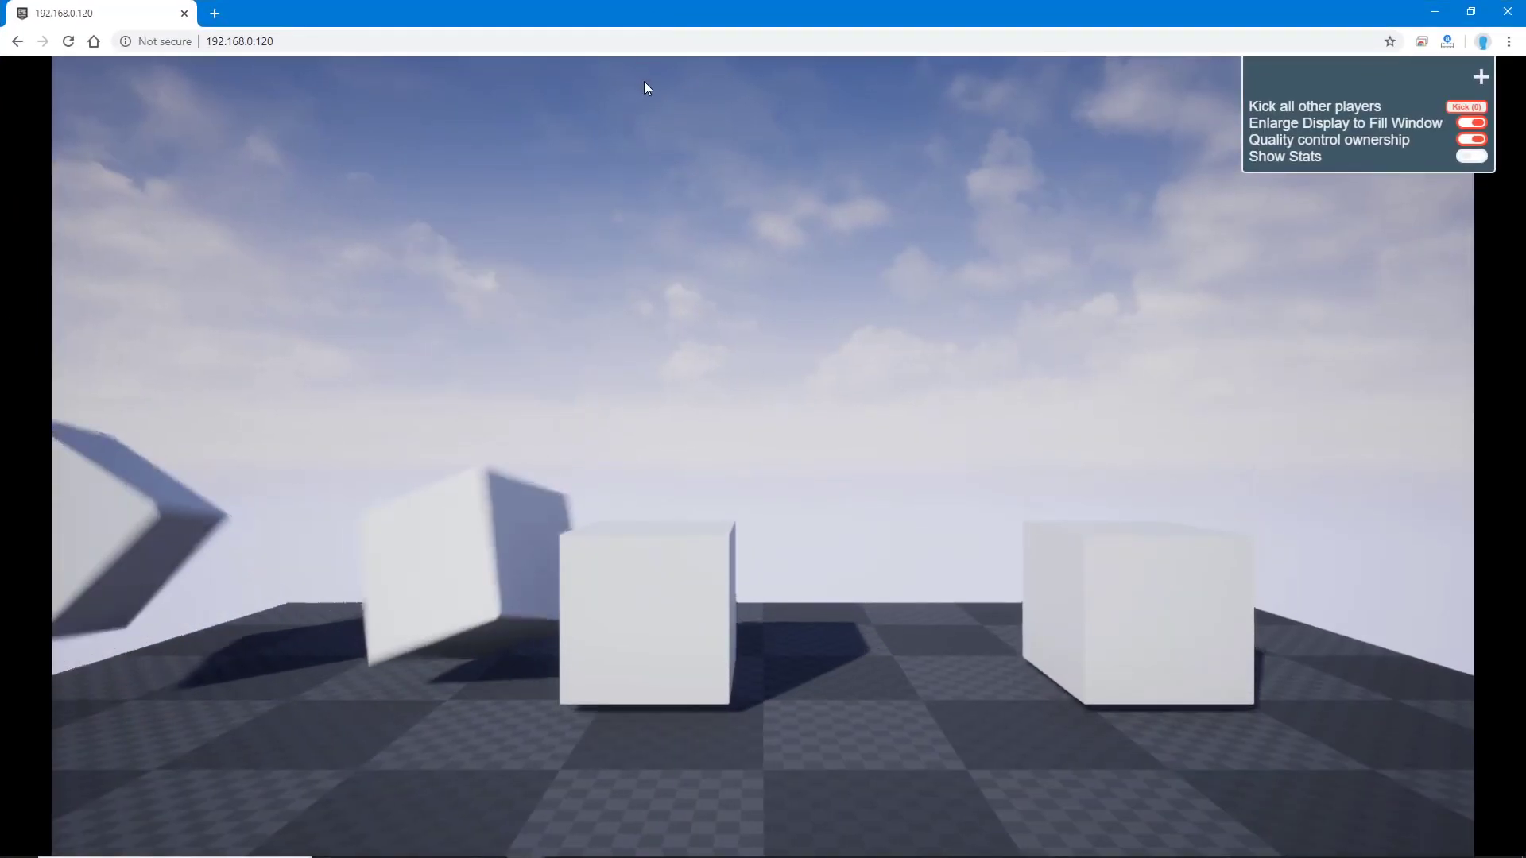